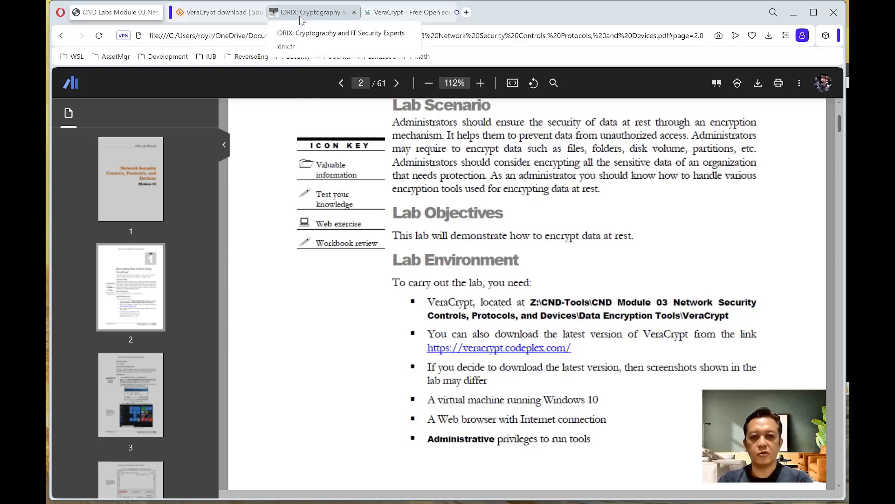
- Go to IDRIX's VeraCrypt page, scroll to Downloads and open its SourceForge link in a new tab
click(300, 14)
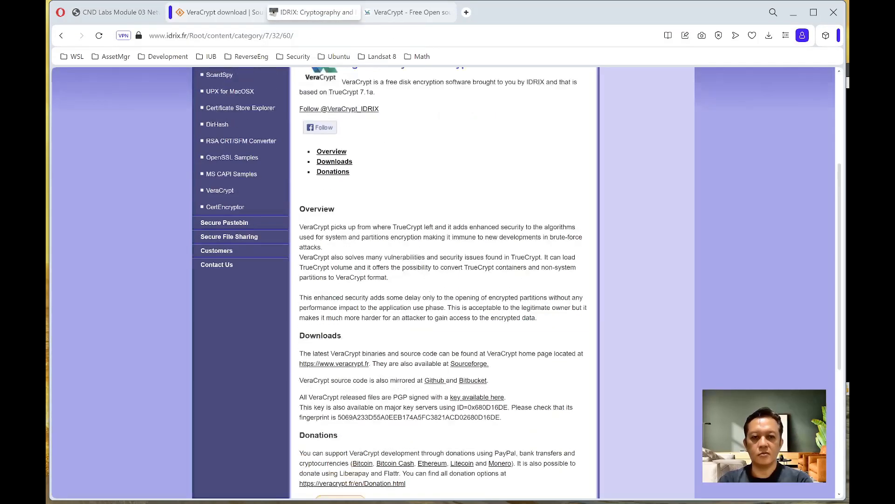
scroll(443, 283, up, 4)
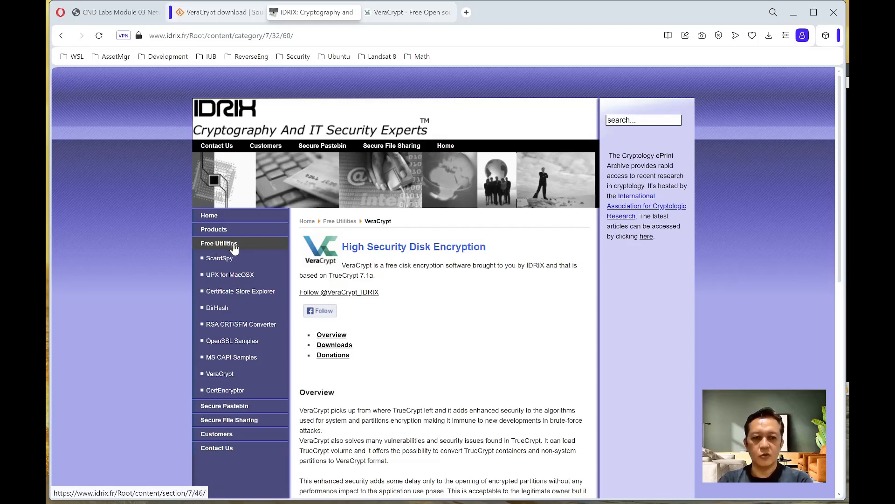
click(234, 374)
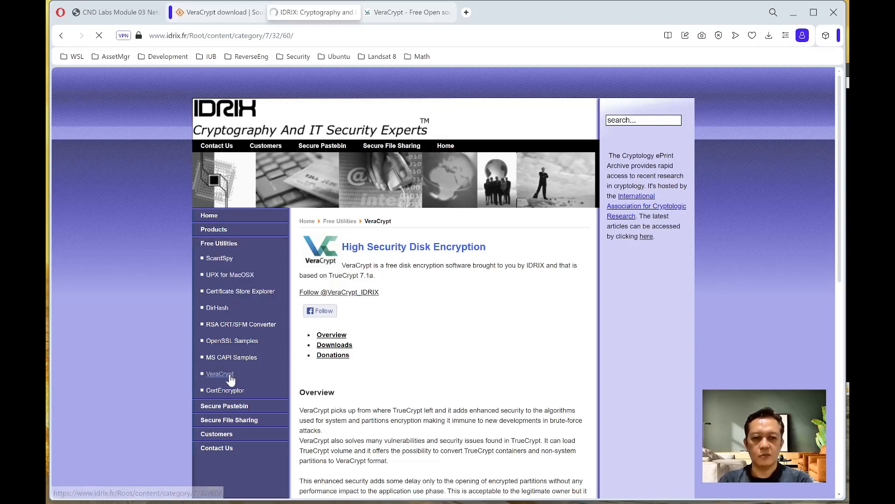
scroll(316, 385, down, 3)
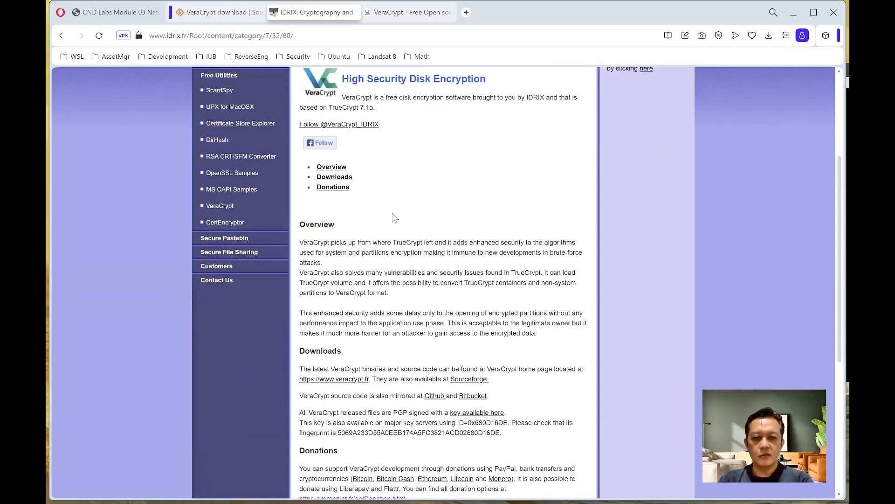
scroll(374, 410, down, 1)
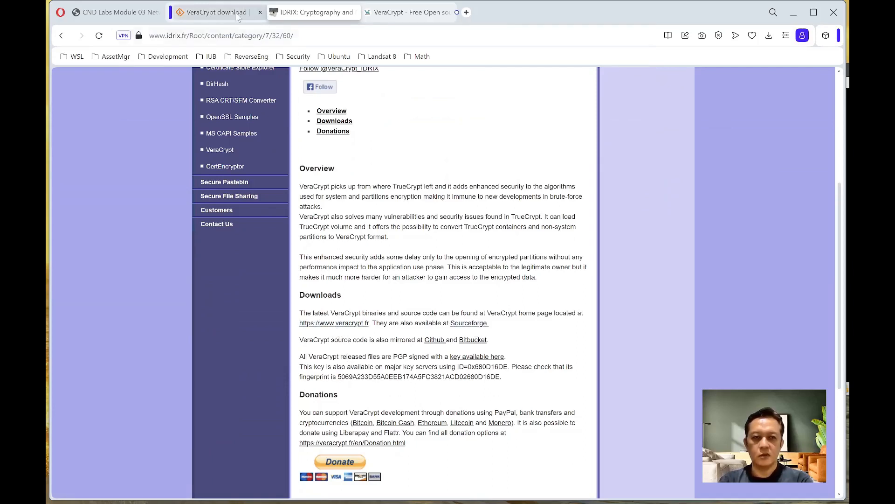
click(463, 324)
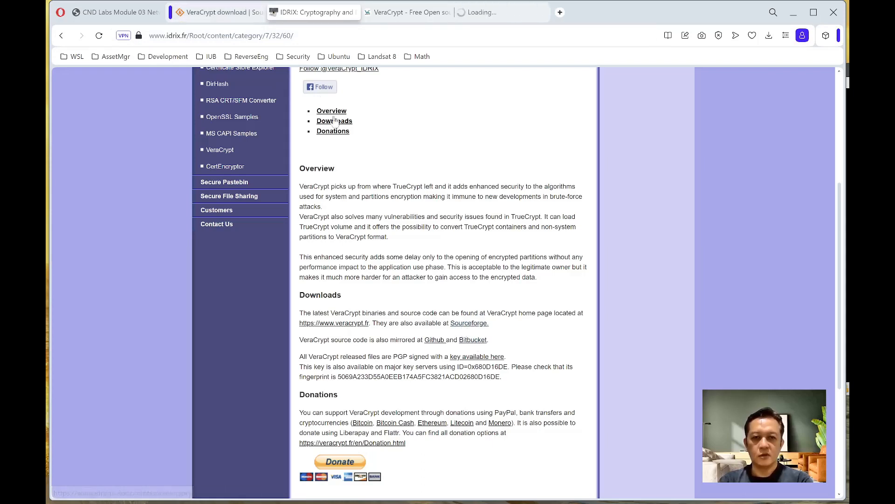
- List VeraCrypt's files on SourceForge, then view veracrypt.fr's Downloads page listing release 1.26.7
click(510, 14)
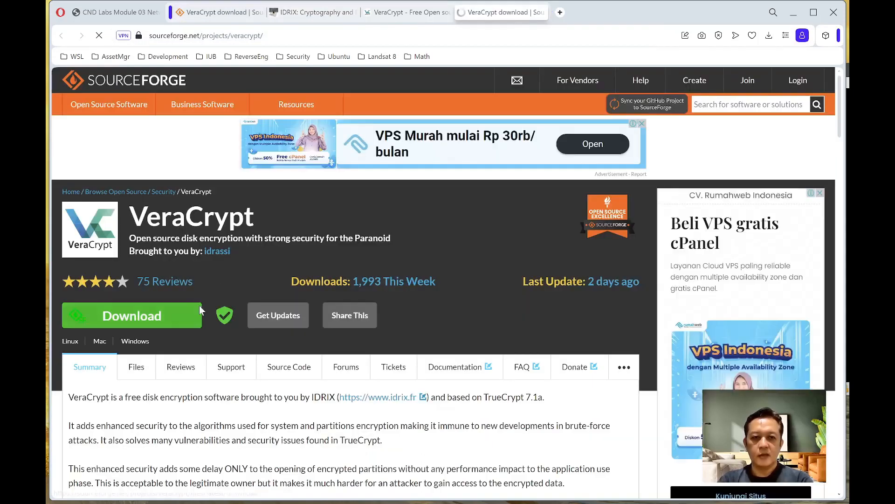
click(136, 368)
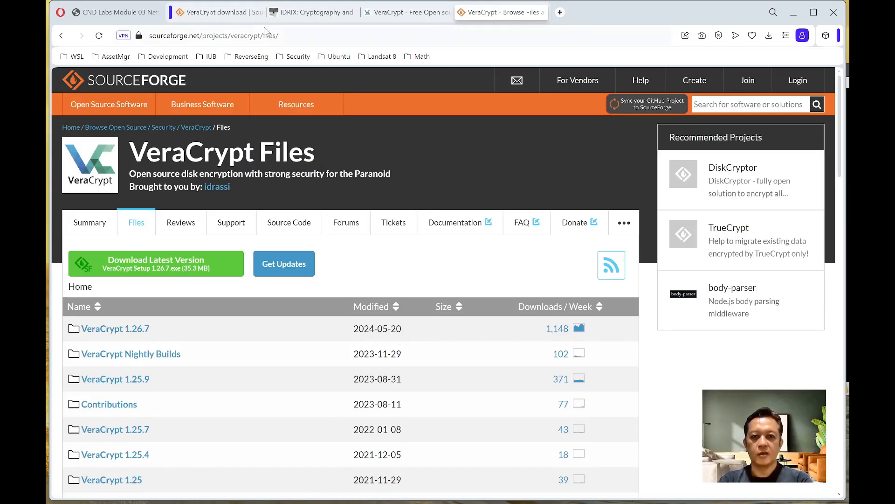
click(299, 17)
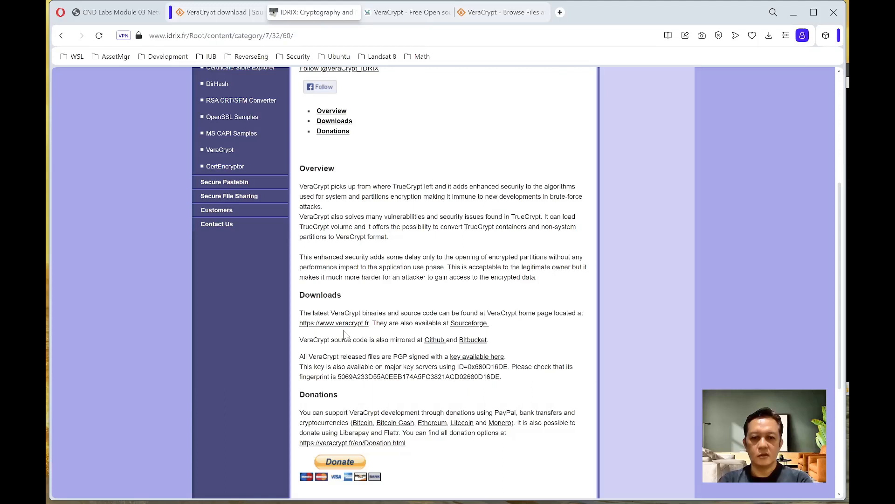
click(402, 13)
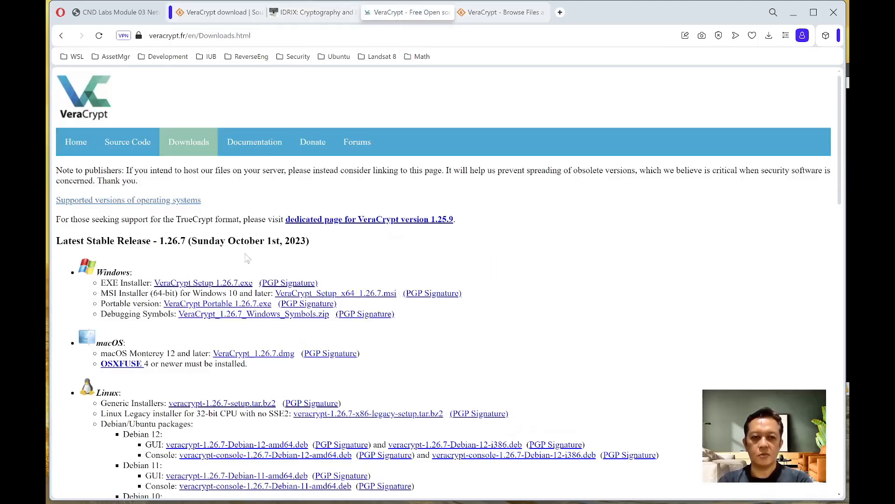
click(177, 142)
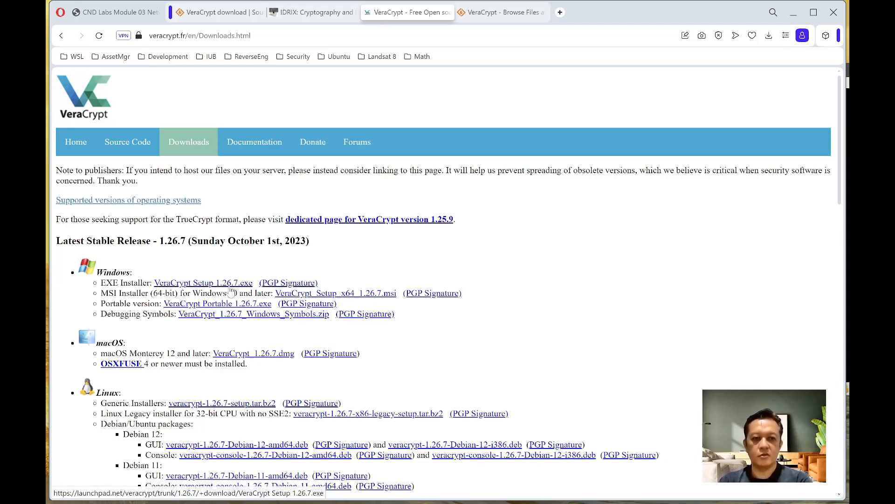
- Check the downloaded VeraCrypt installer in Opera's Downloads list, then bring up the Temp folder window
click(769, 36)
click(349, 118)
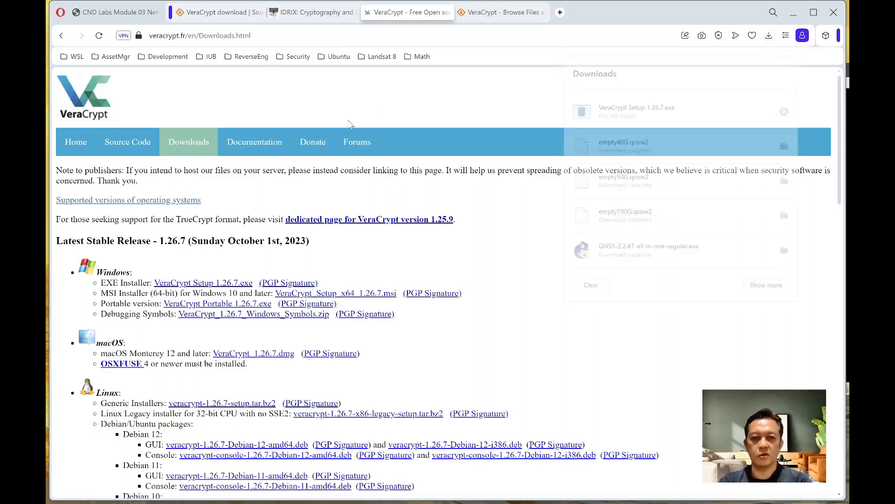
mouse_move(363, 499)
mouse_move(410, 494)
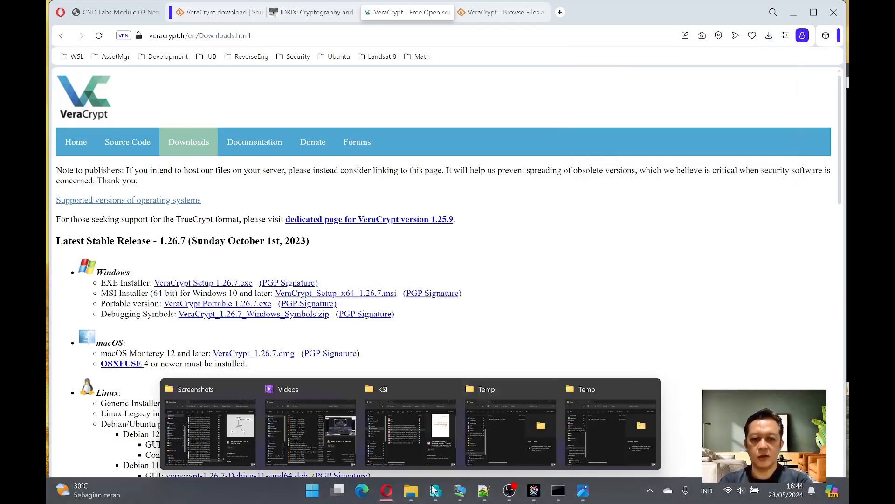
click(523, 420)
- Run VeraCrypt Setup 1.26.7.exe as administrator, accept the license and choose a normal Install
click(293, 201)
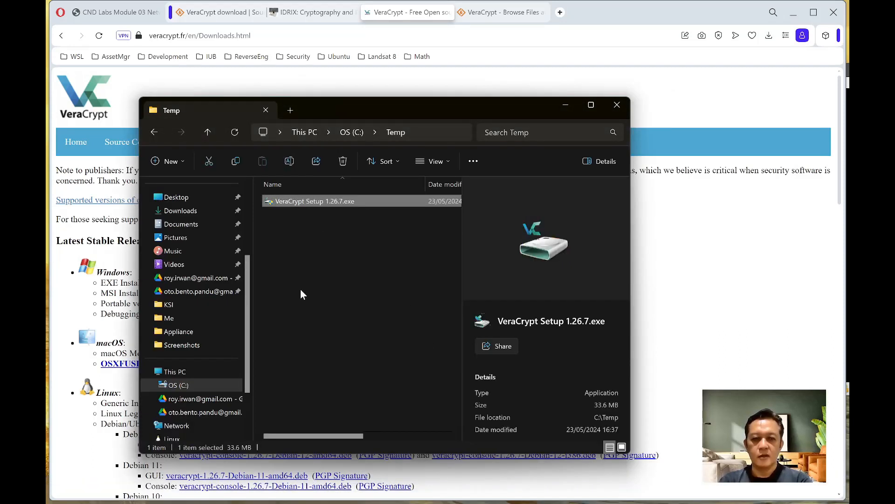
double_click(282, 200)
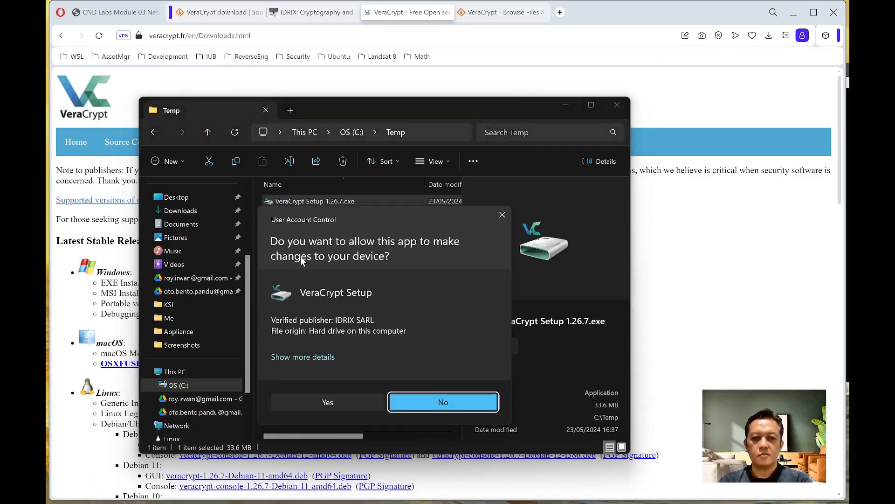
click(346, 404)
click(464, 278)
click(344, 321)
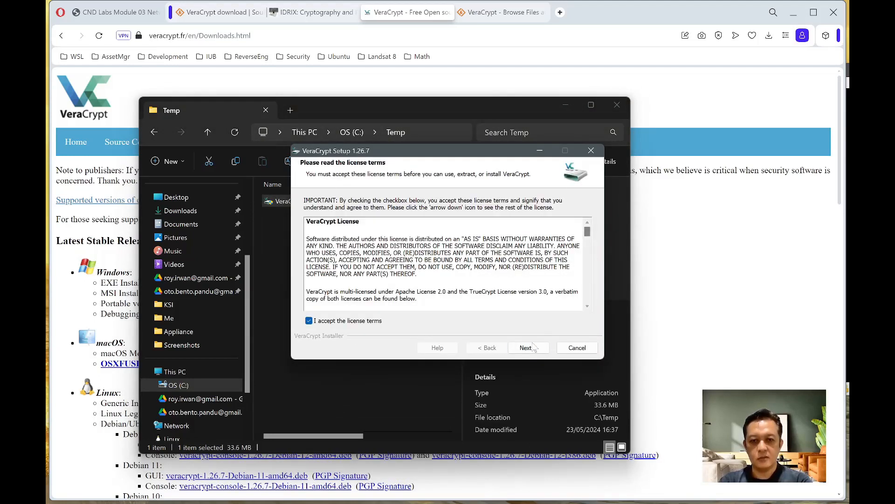
click(532, 347)
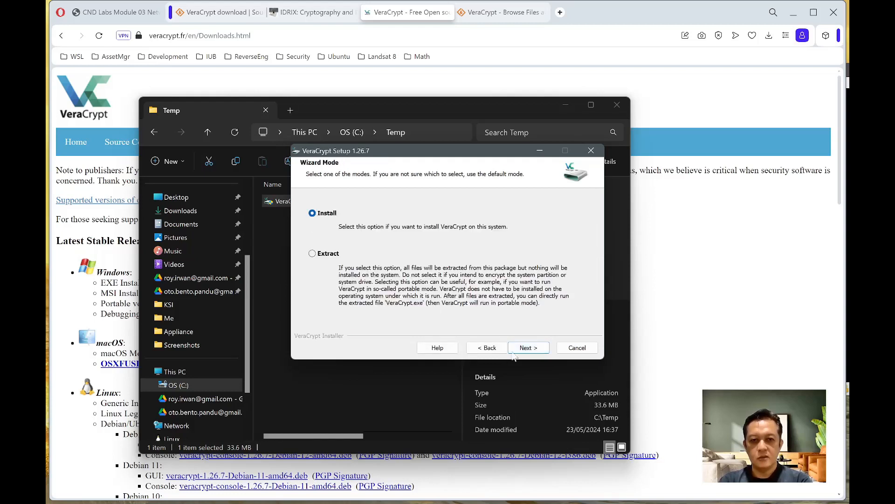
click(517, 350)
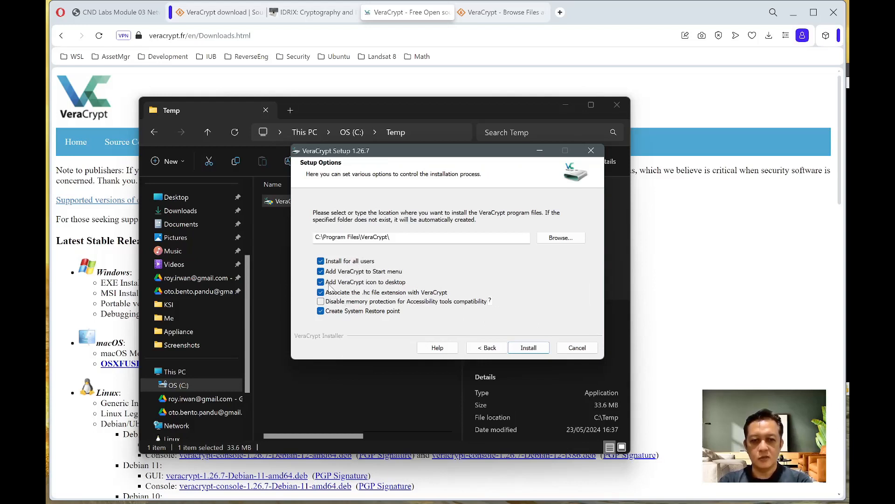
- Install VeraCrypt without a desktop icon, finish setup and open the Beginner's Tutorial
click(321, 283)
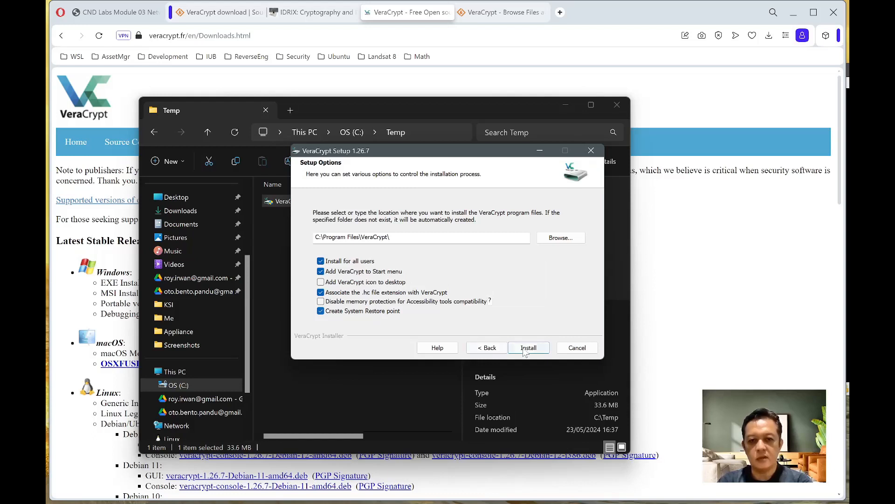
click(528, 347)
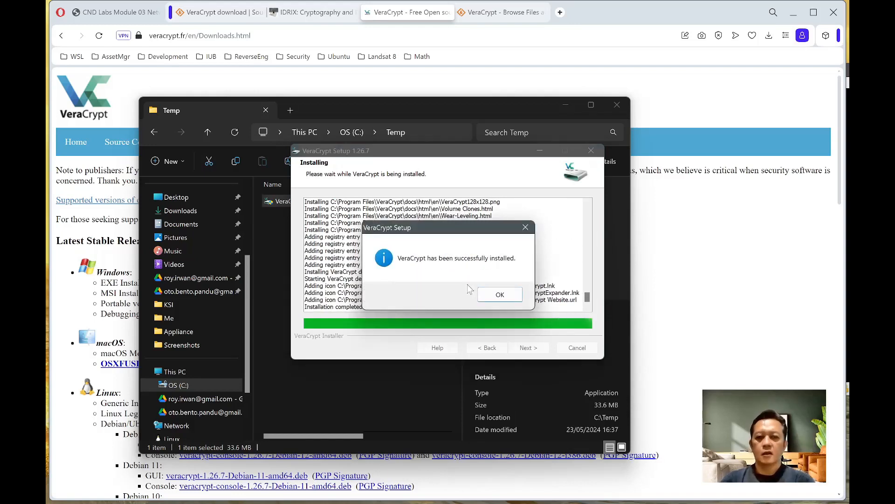
click(488, 295)
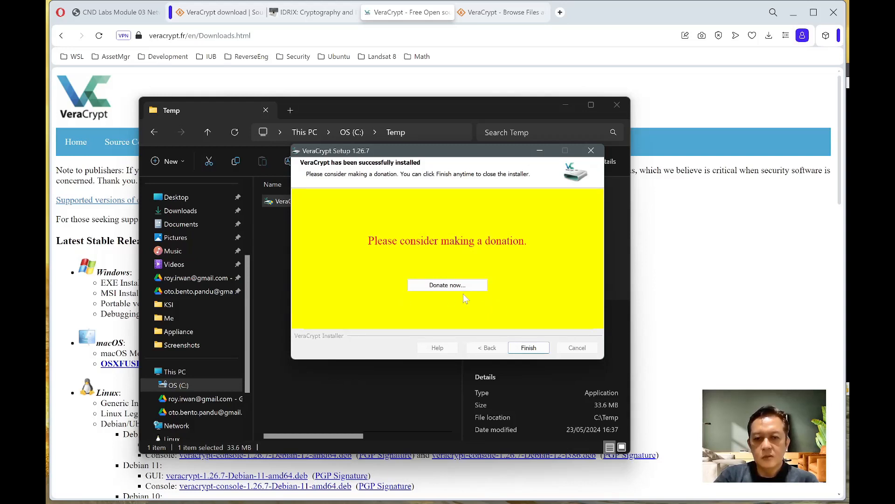
click(524, 346)
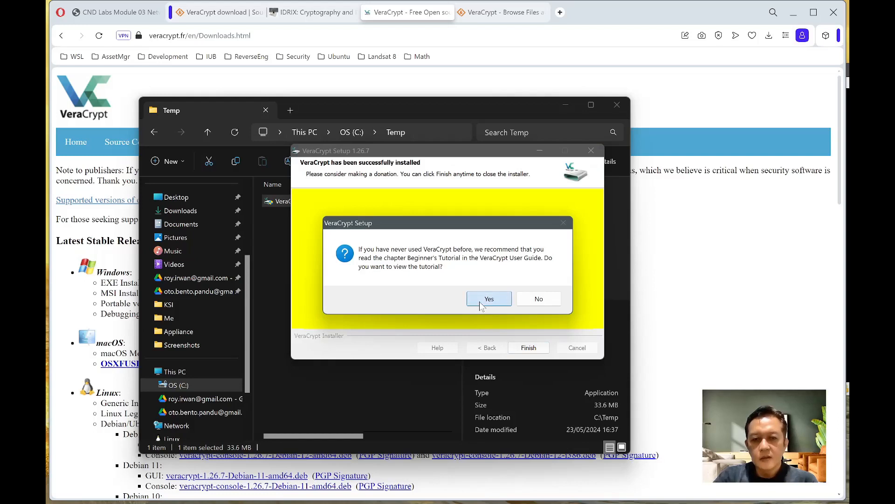
click(480, 299)
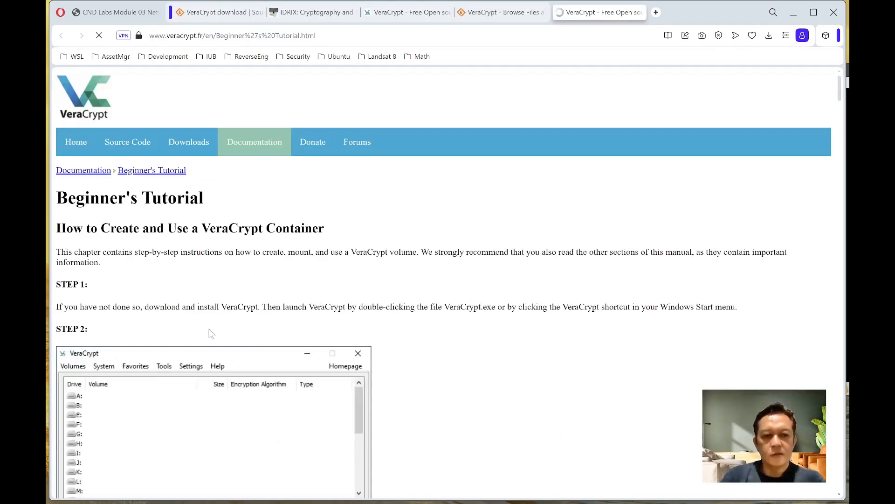
- Compare the Beginner's Tutorial with page 4 of the lab PDF, then return to the Temp folder window
scroll(124, 287, down, 3)
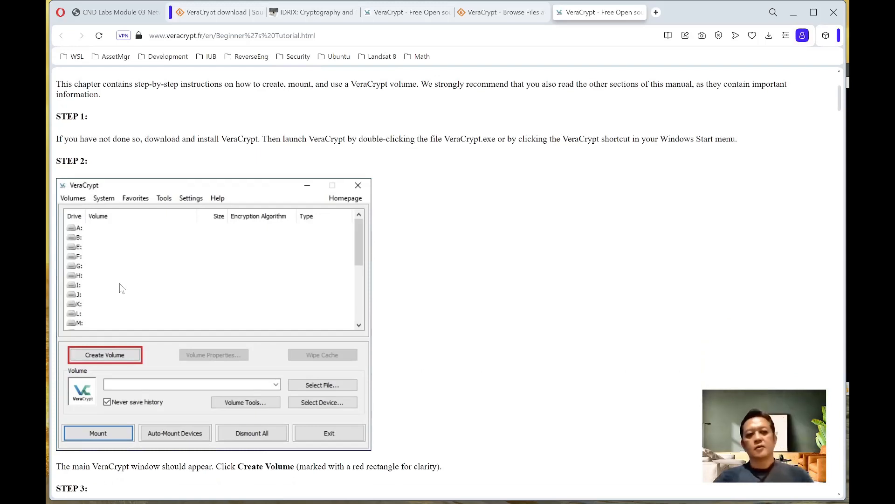
click(114, 13)
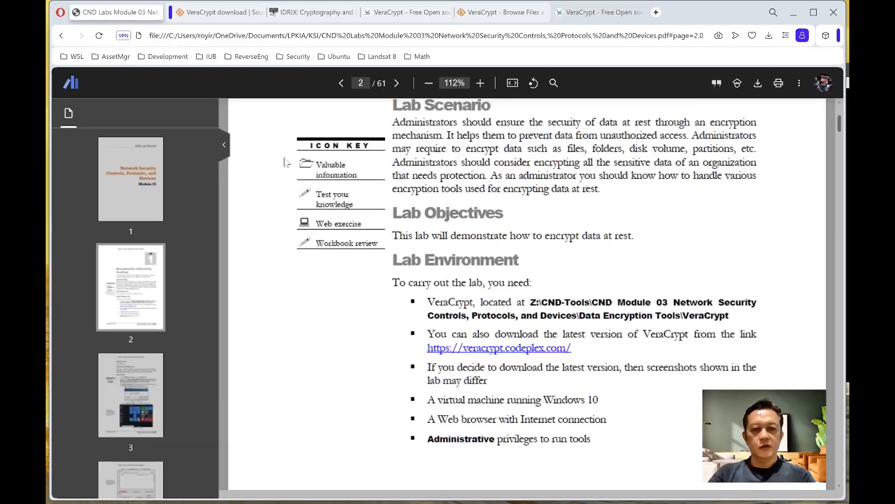
scroll(455, 338, down, 12)
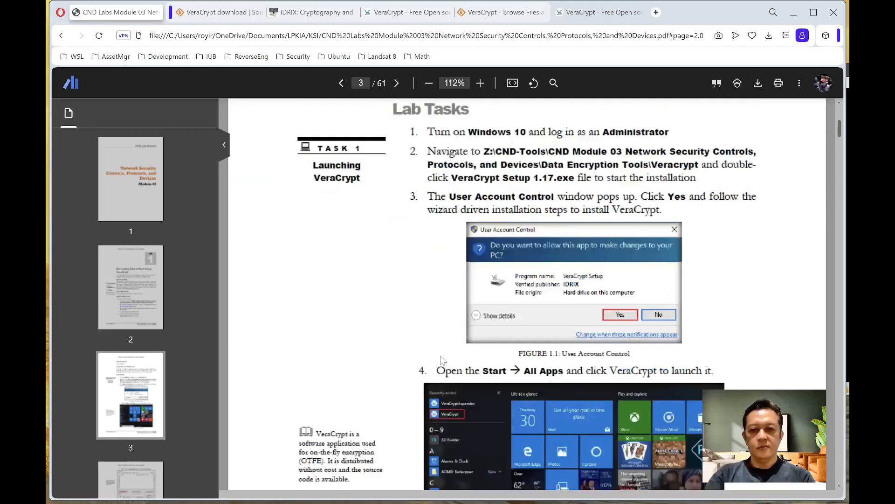
scroll(440, 355, down, 10)
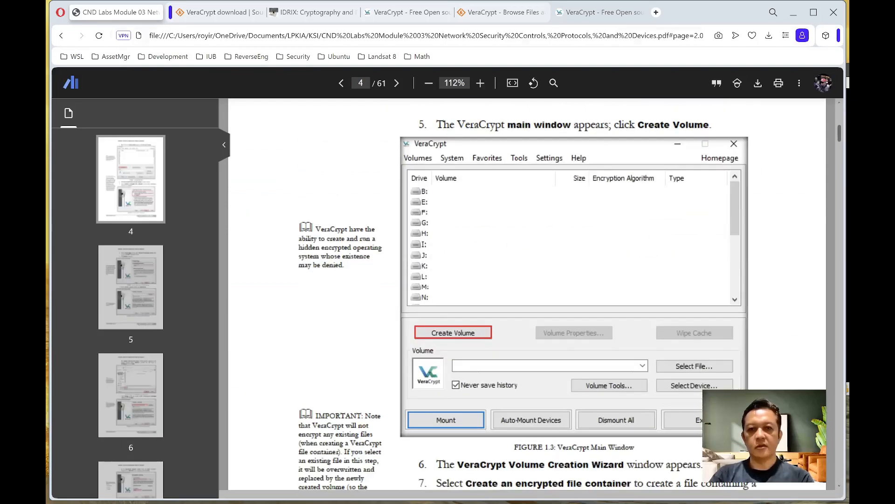
click(599, 12)
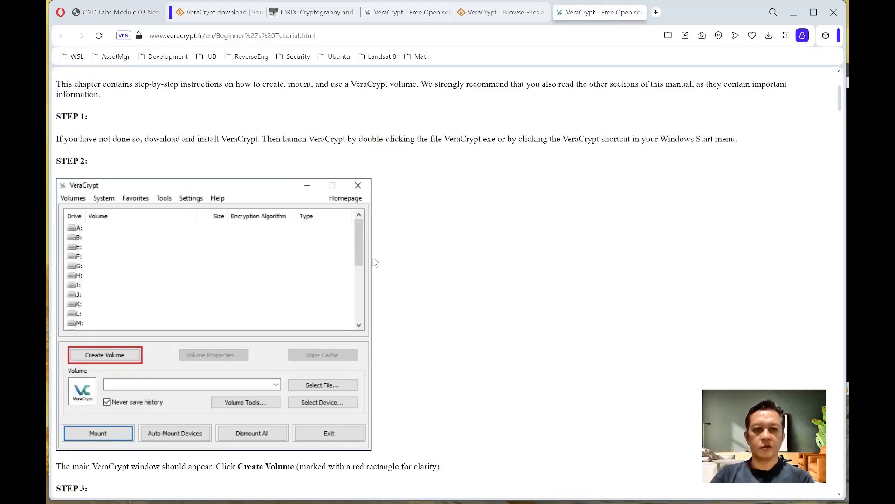
scroll(153, 322, down, 2)
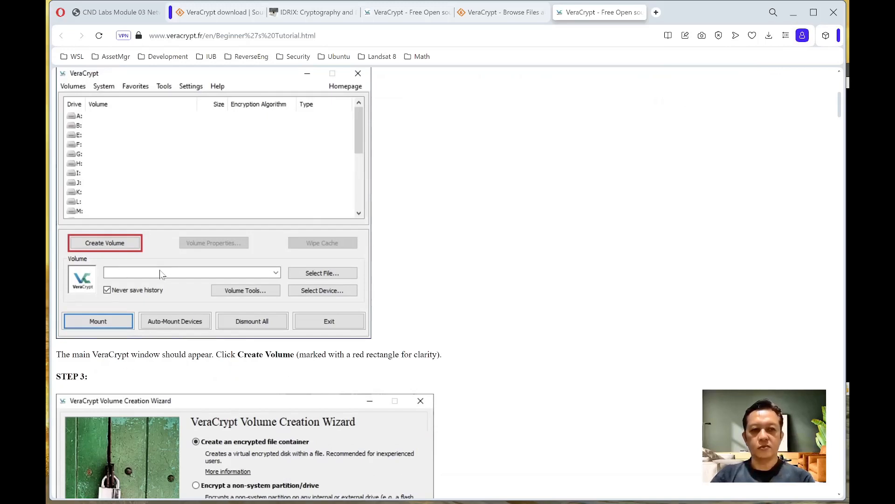
key(alt+Tab)
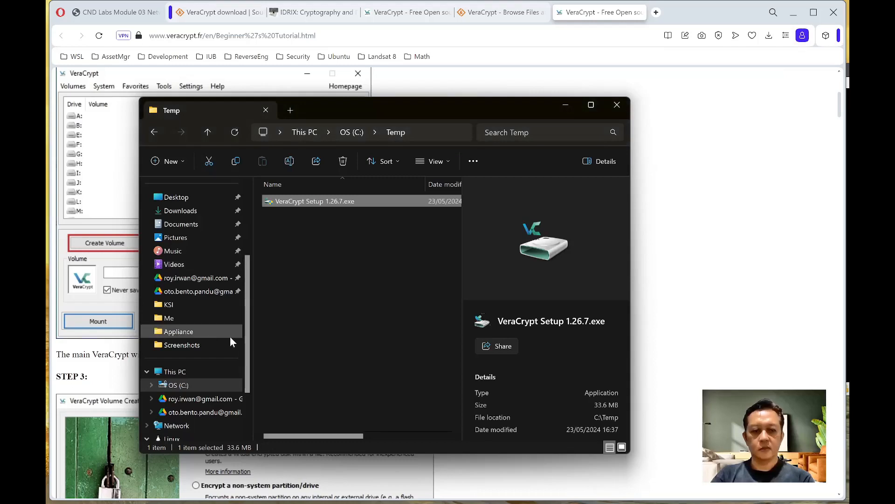
- Launch VeraCrypt from Start search and start the Create Volume wizard
key(super)
text(vera)
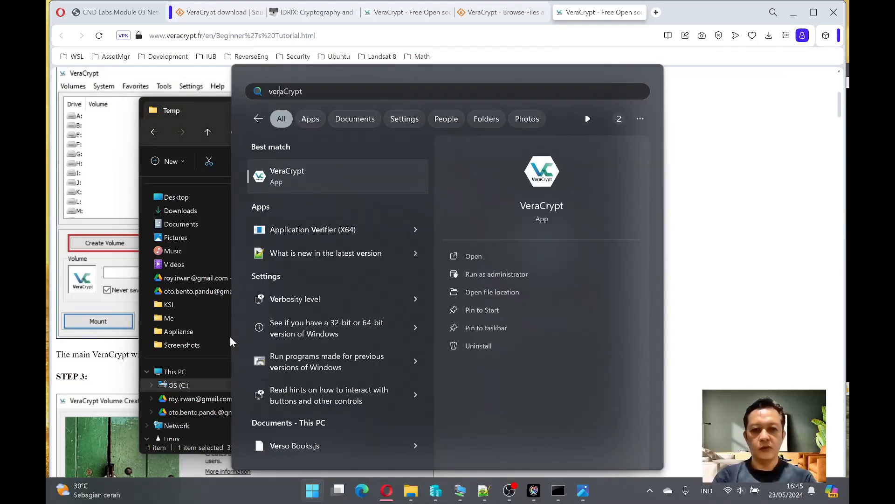
key(Return)
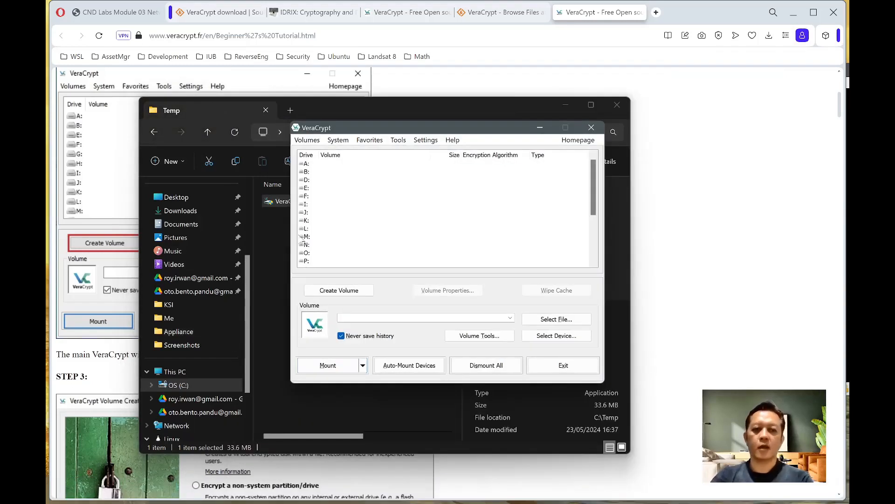
drag(340, 131, 356, 112)
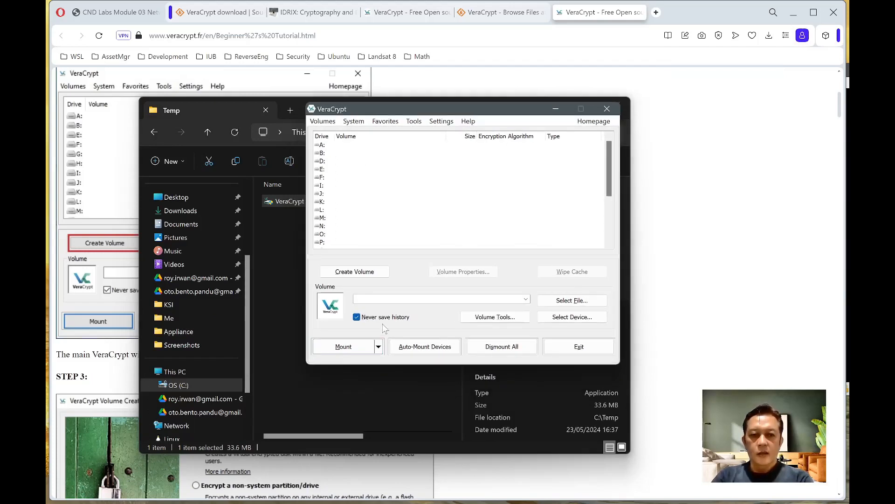
click(362, 275)
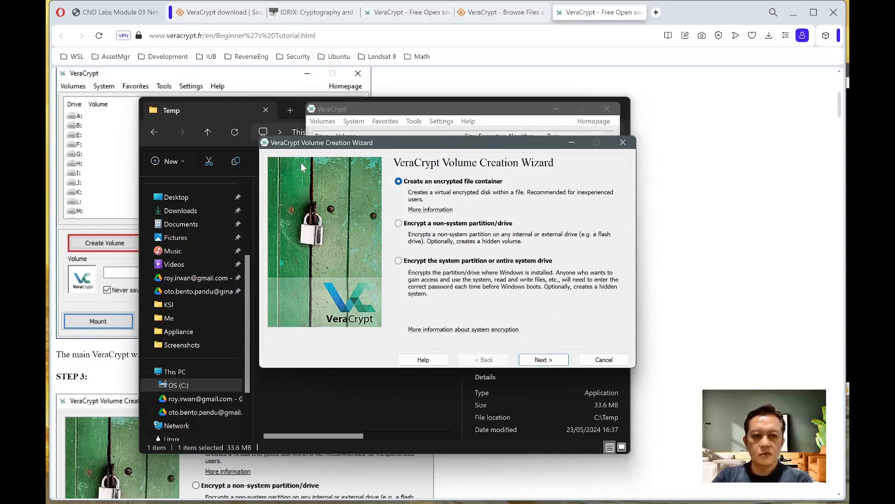
- Arrange the Volume Creation Wizard beside the tutorial page and read the tutorial's next steps
drag(308, 143, 466, 154)
drag(397, 112, 541, 117)
click(421, 205)
click(428, 75)
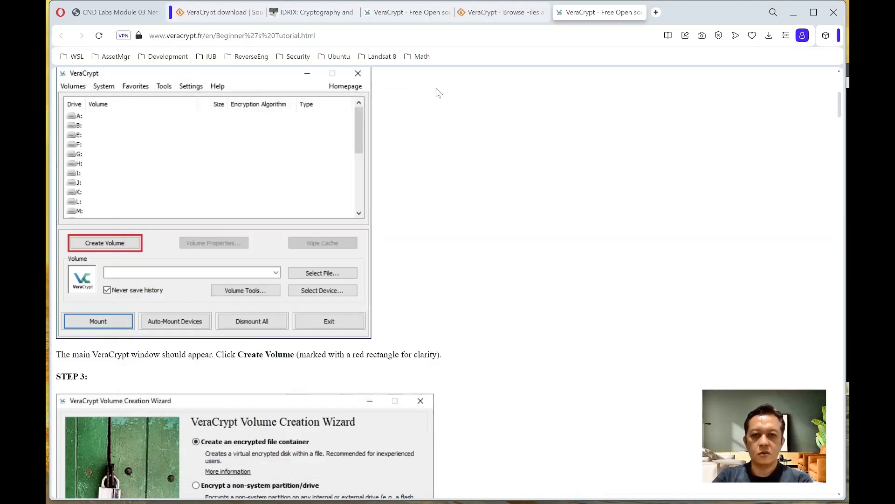
key(alt+Tab)
key(alt+Tab)
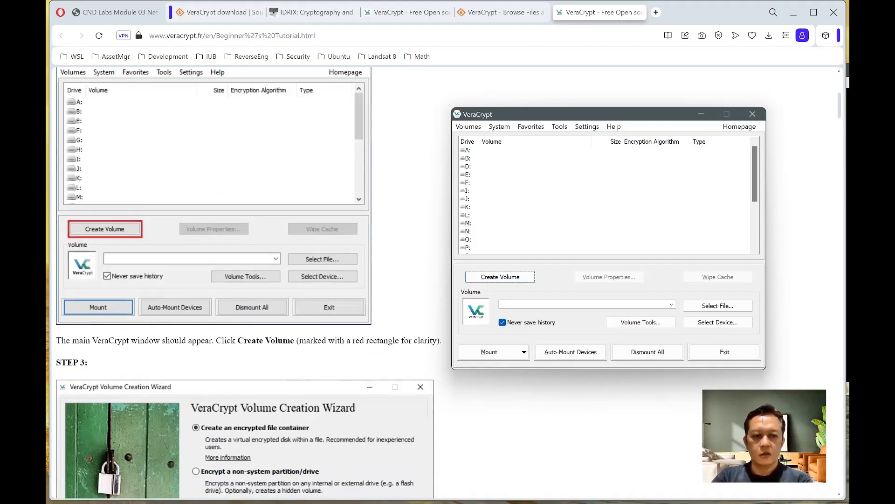
scroll(247, 280, down, 3)
scroll(380, 316, down, 2)
key(alt+Tab)
key(alt+Tab)
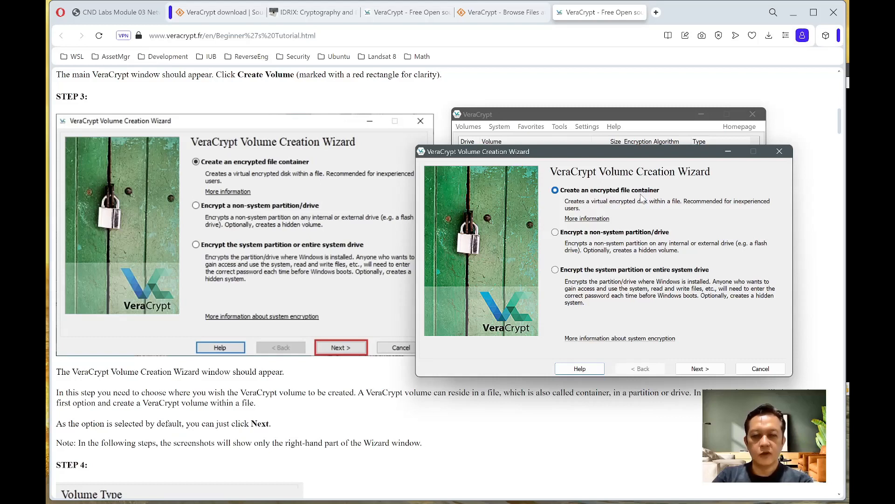
- Keep 'Create an encrypted file container' and advance to Volume Type, following the tutorial's Step 4
click(698, 369)
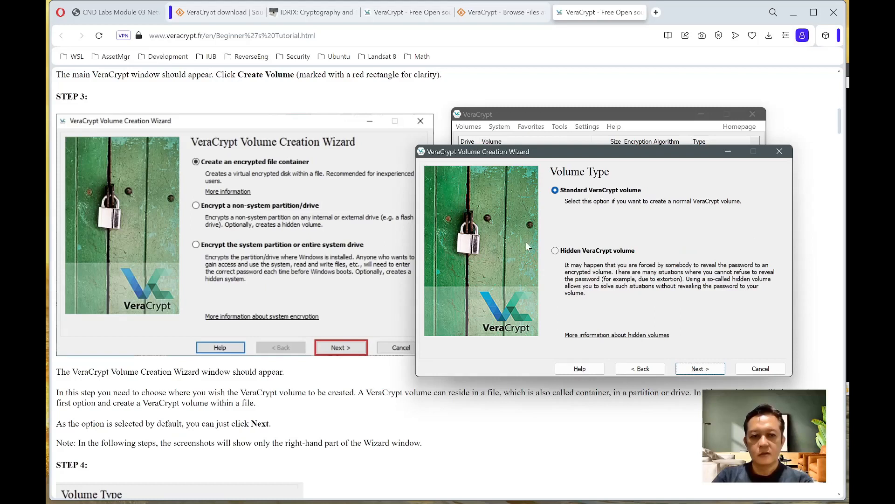
click(288, 385)
scroll(293, 410, down, 5)
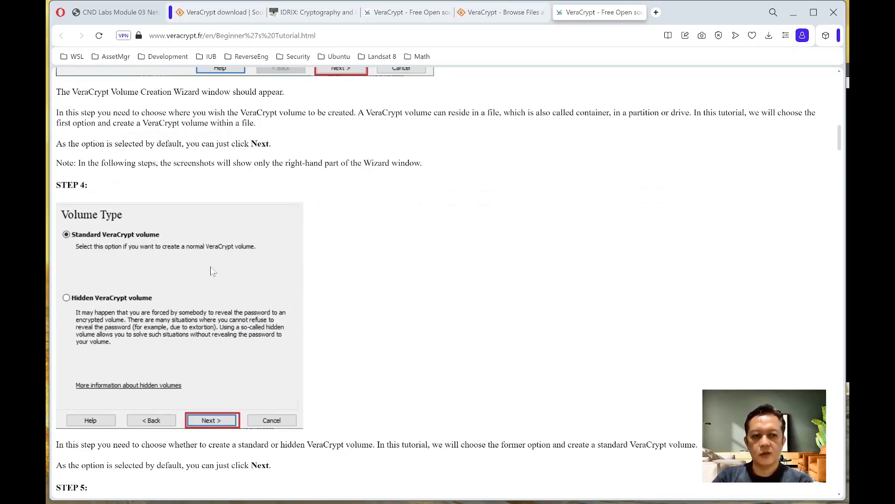
key(alt+Tab)
key(alt+Tab)
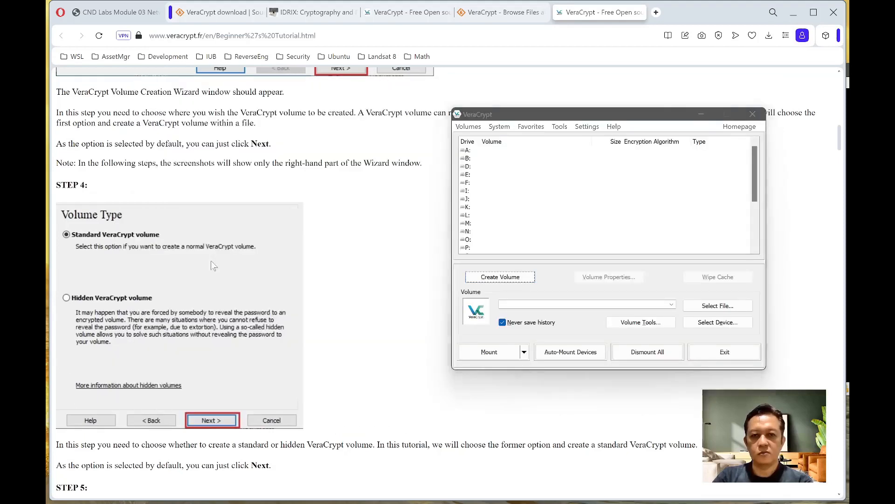
key(alt+Tab)
key(alt+Tab)
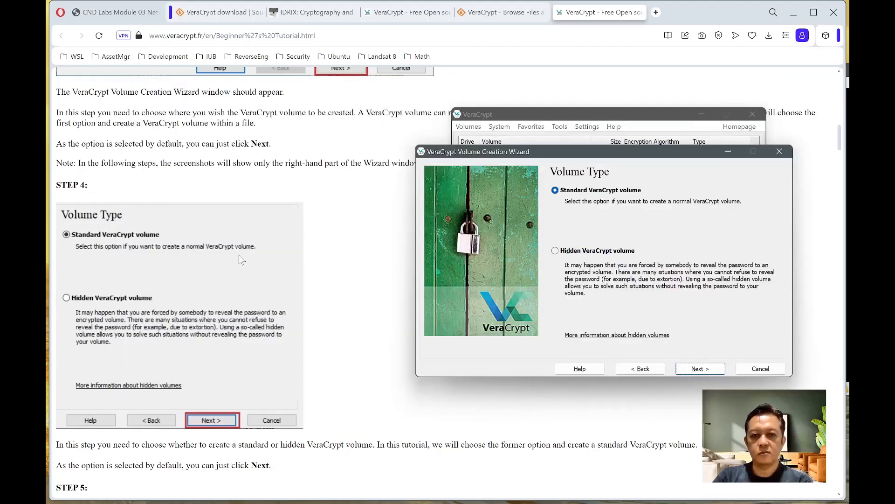
- Keep the Standard VeraCrypt volume type and start choosing the volume location file
click(700, 369)
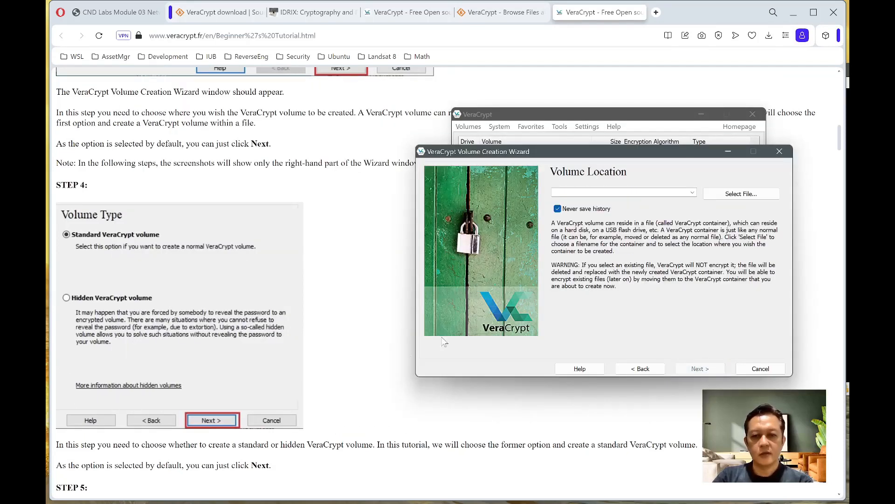
scroll(316, 386, down, 3)
scroll(315, 386, down, 1)
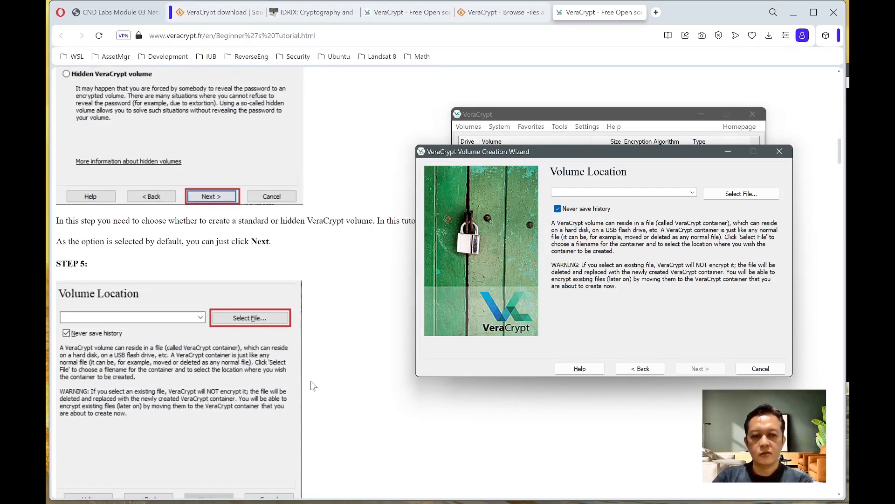
click(729, 196)
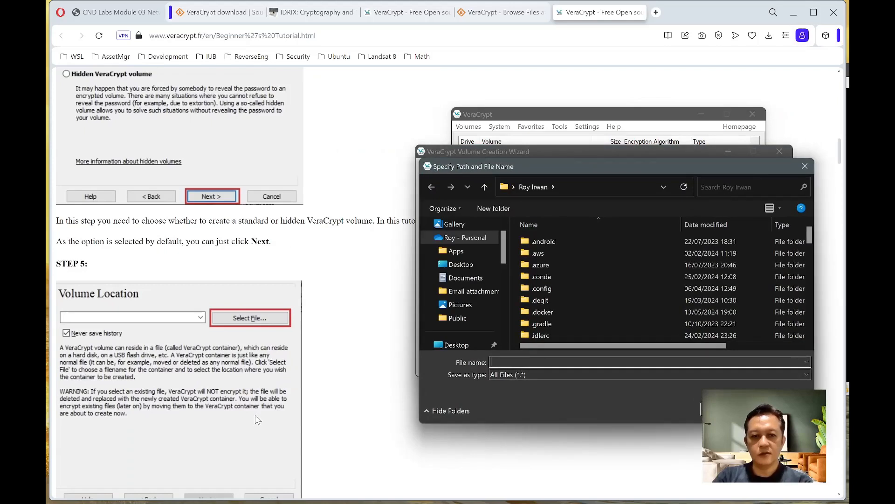
- Browse to C:\Temp and save the container file as MyVolume.hc
scroll(256, 419, down, 6)
scroll(258, 418, down, 4)
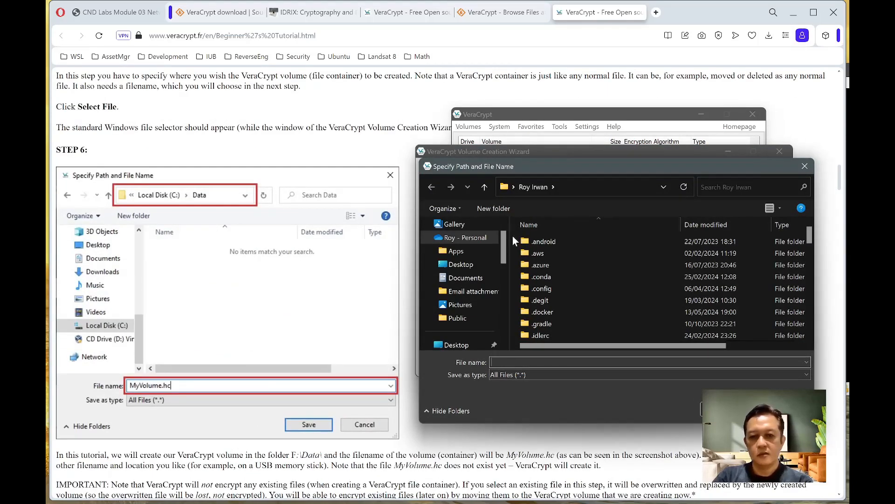
drag(502, 242, 504, 312)
click(454, 278)
click(459, 291)
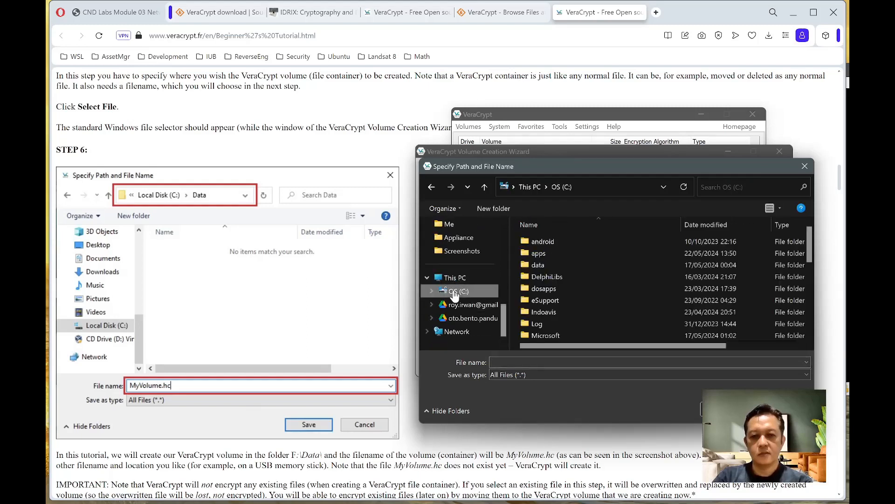
scroll(573, 329, down, 4)
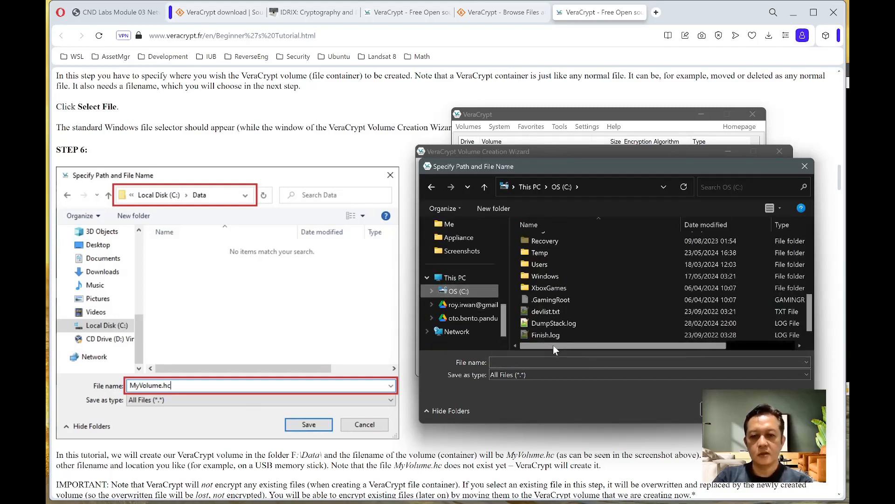
double_click(529, 250)
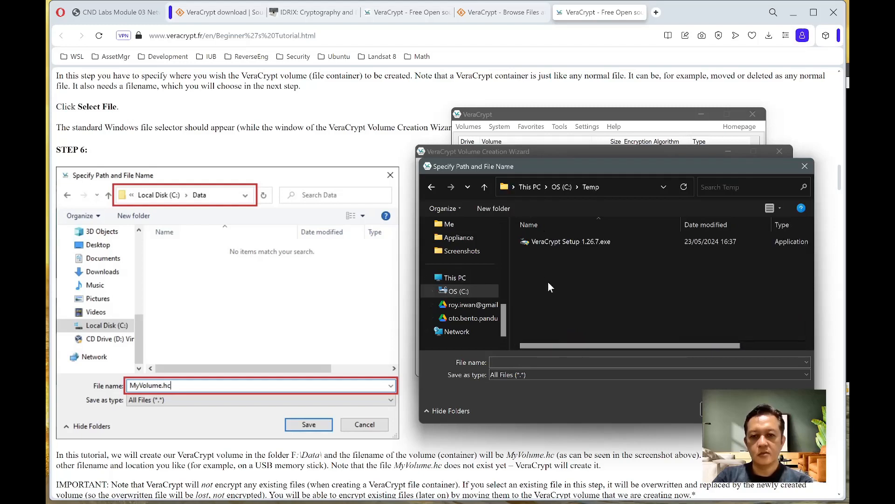
text(MyVolume.hc)
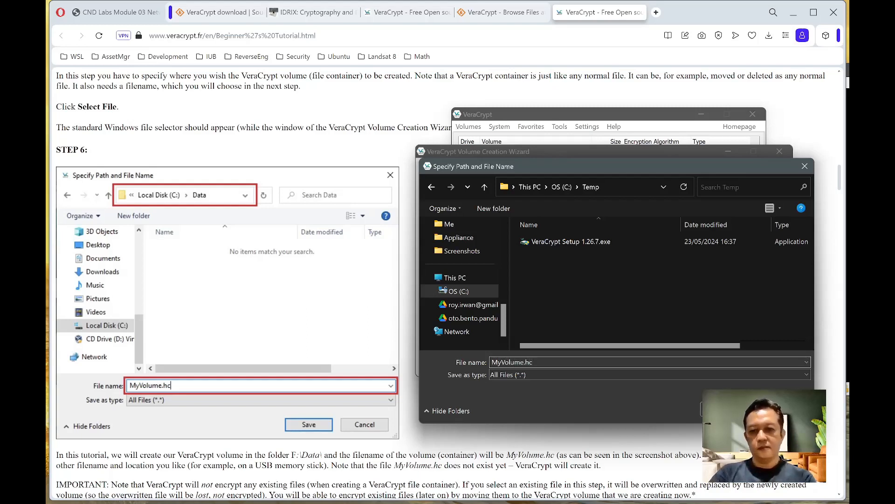
click(725, 409)
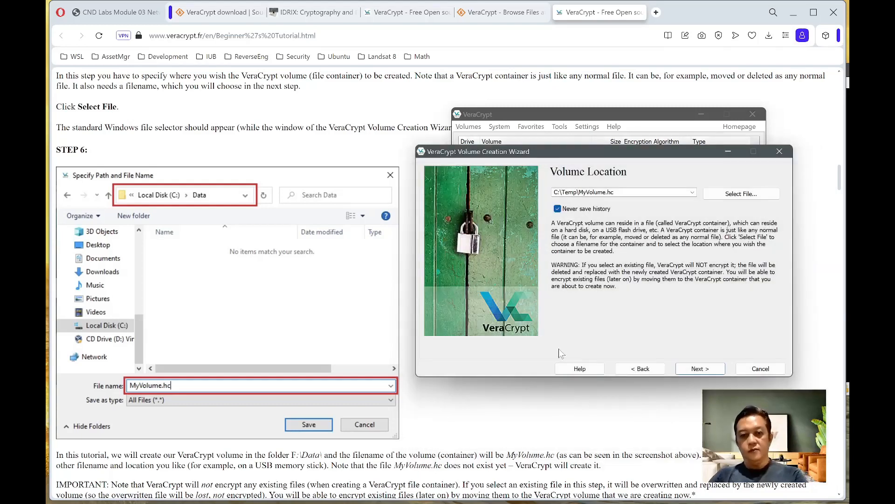
- Accept C:\Temp\MyVolume.hc as the location and keep the default AES with SHA-512 encryption
scroll(329, 349, down, 6)
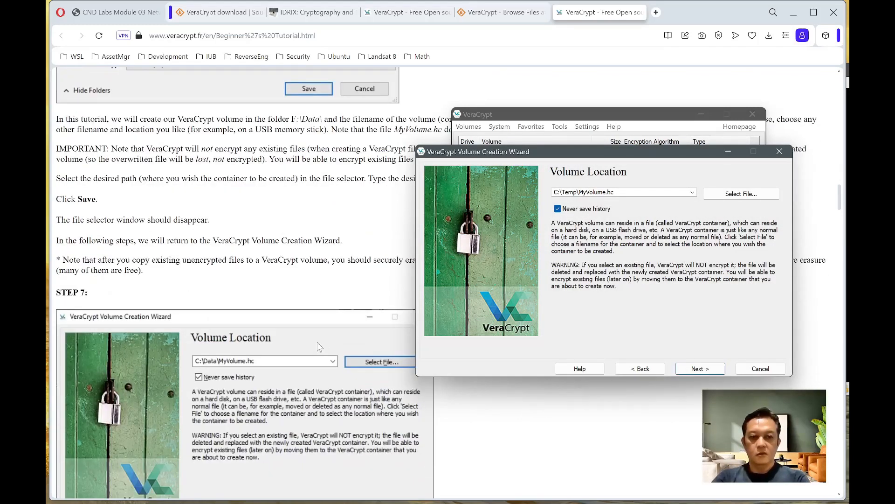
scroll(319, 347, down, 2)
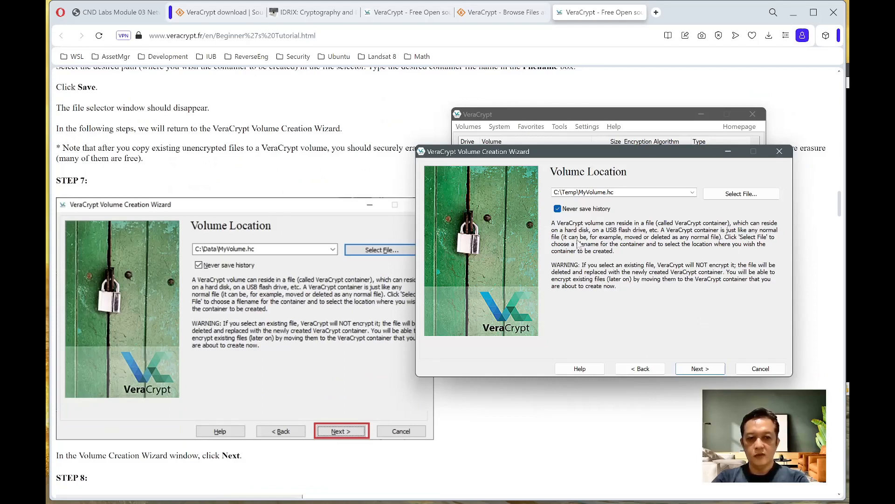
click(698, 369)
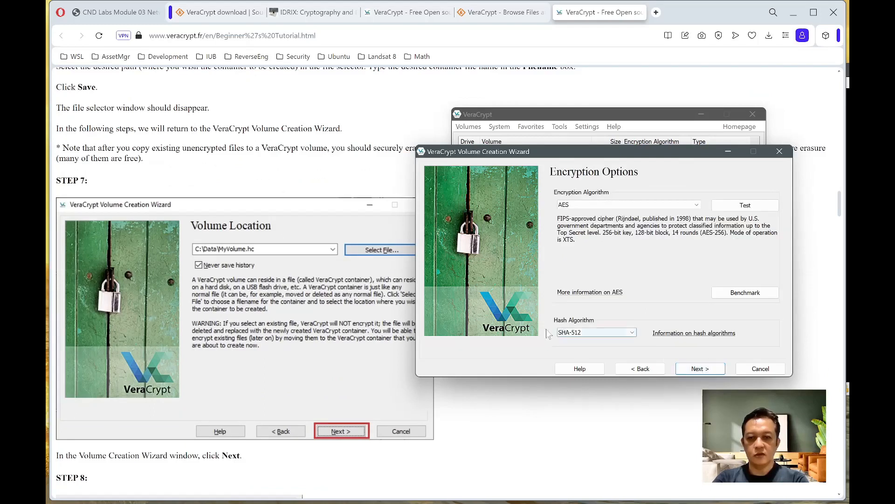
scroll(267, 394, down, 4)
scroll(267, 394, down, 2)
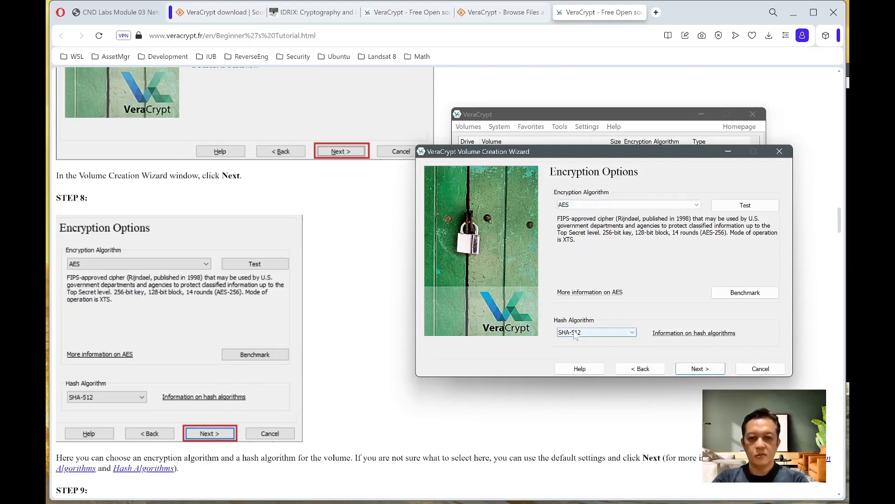
scroll(274, 383, down, 2)
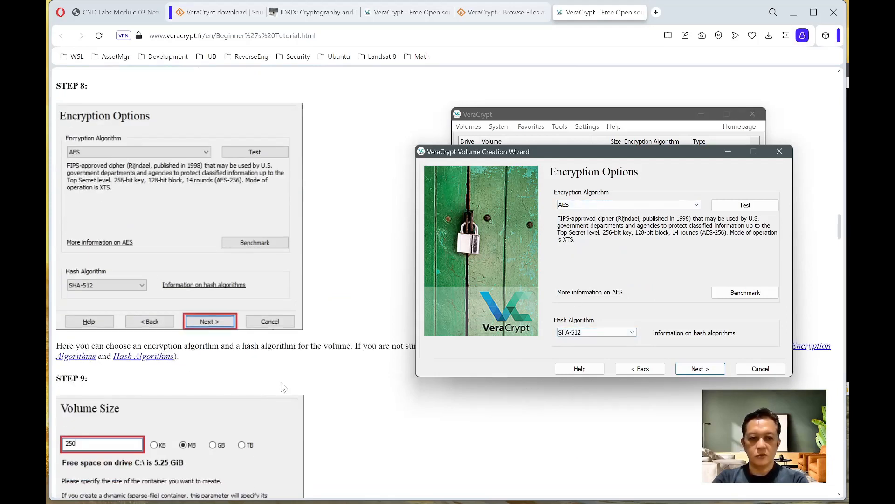
click(698, 370)
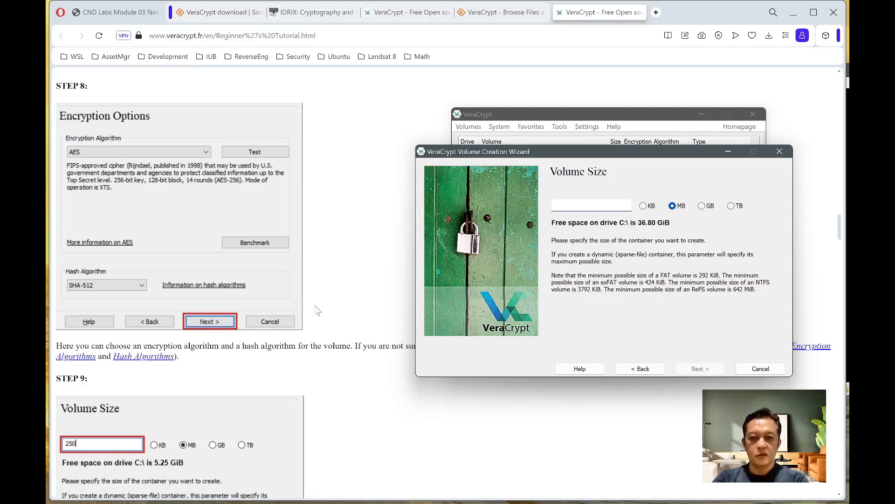
- Set the volume size to 10 MB
scroll(318, 313, down, 1)
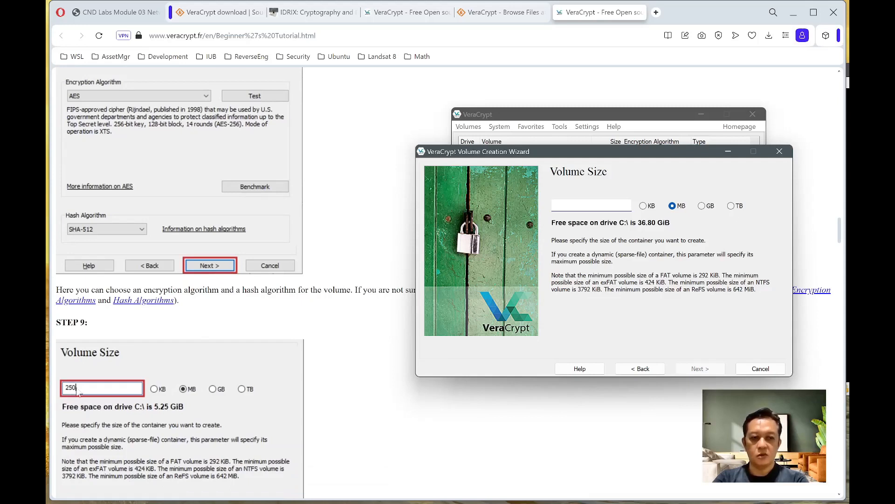
scroll(265, 390, down, 6)
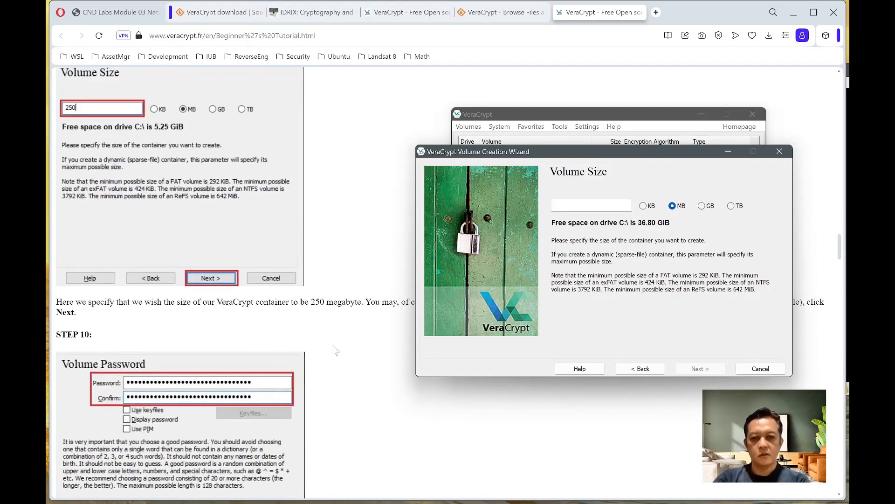
text(10)
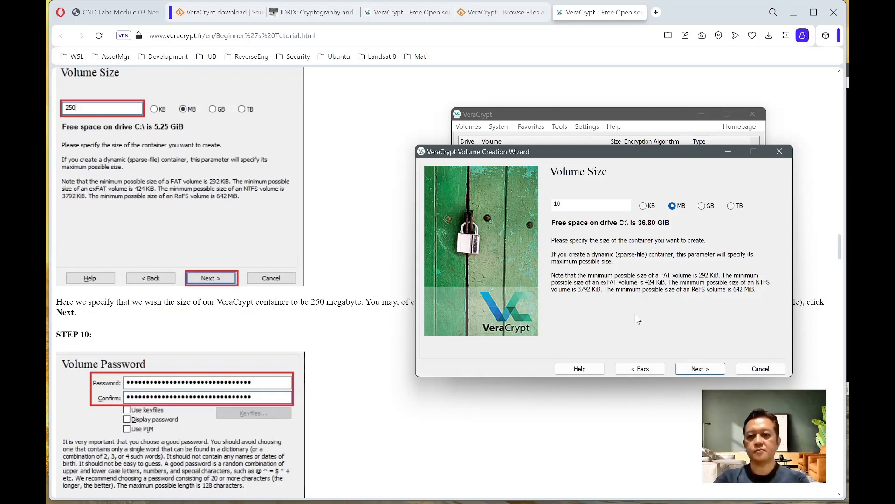
click(702, 369)
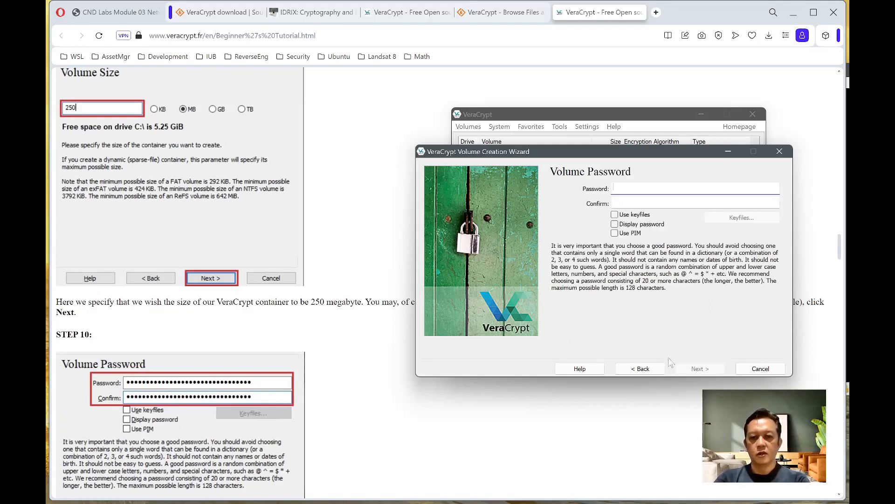
- Enter and confirm the volume password, then accept the short-password warning
text(*********)
key(Tab)
text(****)
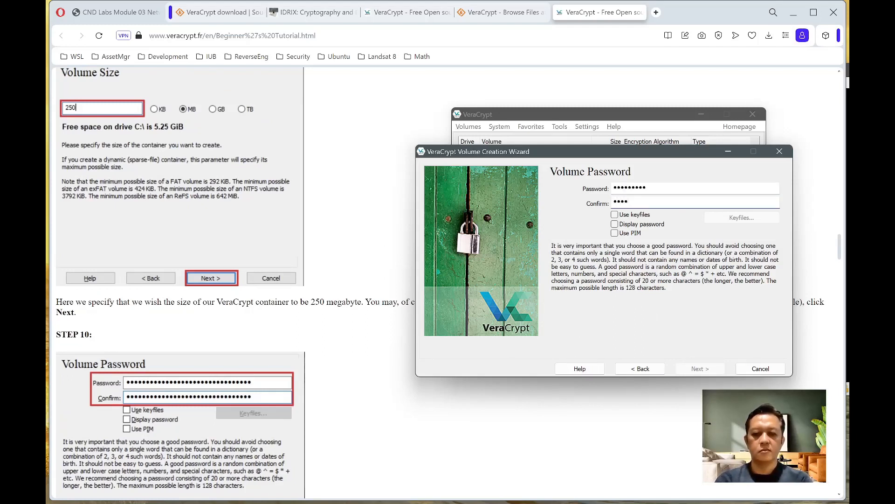
text(*****)
scroll(182, 280, down, 3)
click(699, 369)
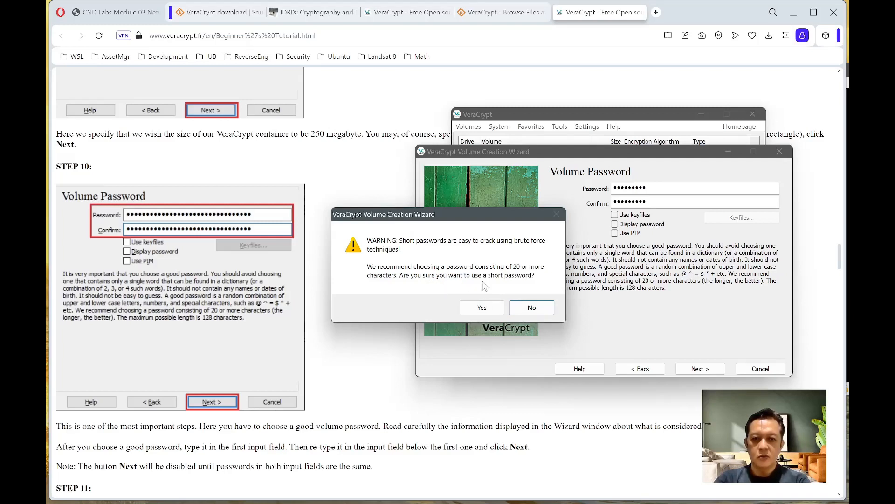
click(485, 308)
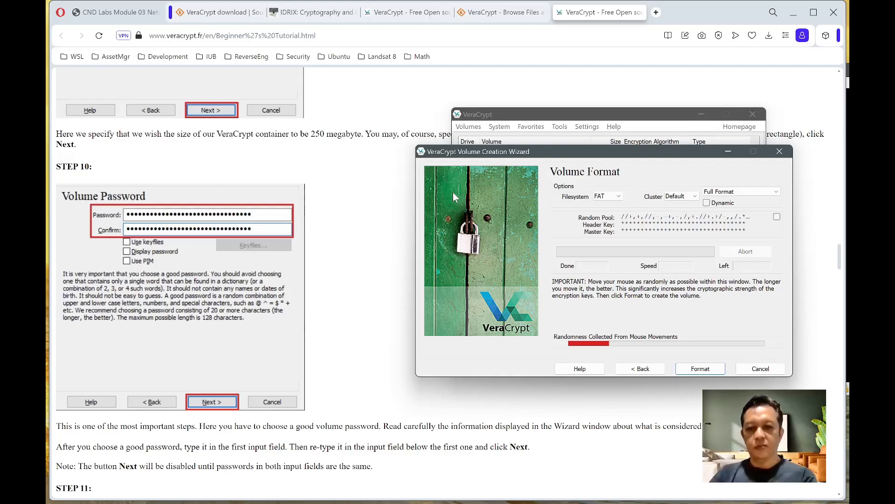
- Collect mouse randomness on the Volume Format page until the indicator is fully green
scroll(246, 358, down, 7)
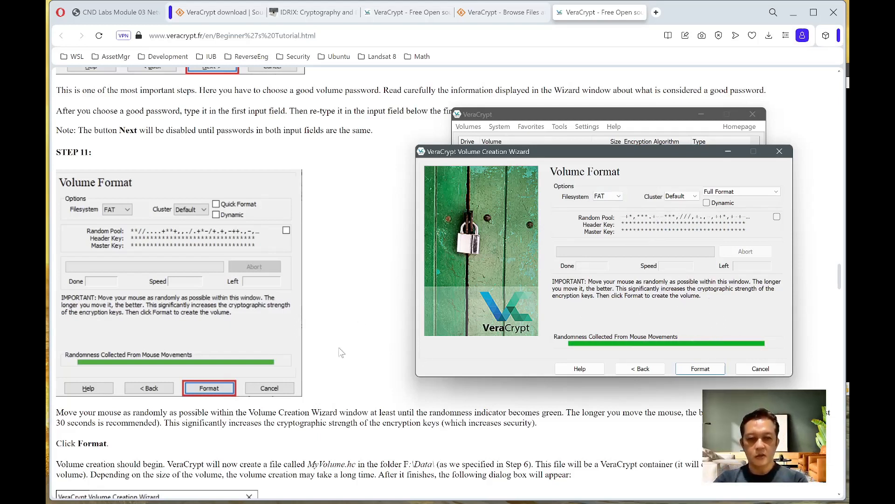
scroll(326, 353, down, 2)
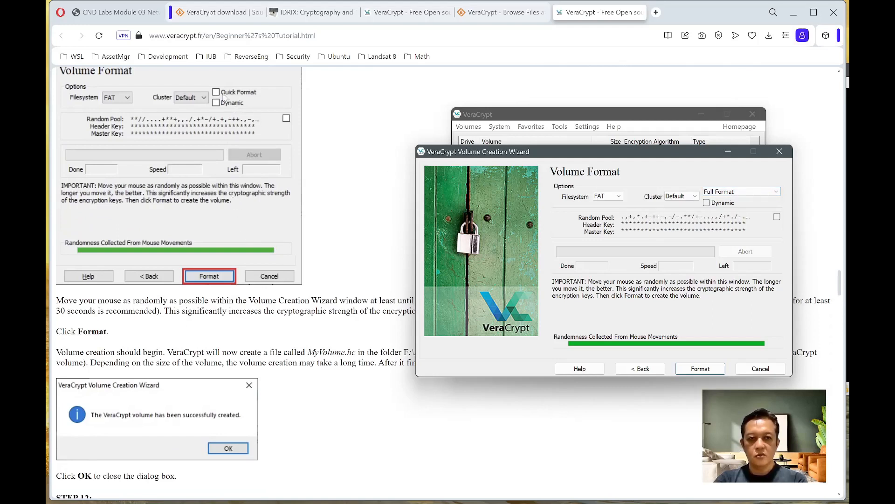
- Format the volume with Full Format instead of Quick Format, confirm success and exit the wizard
click(743, 192)
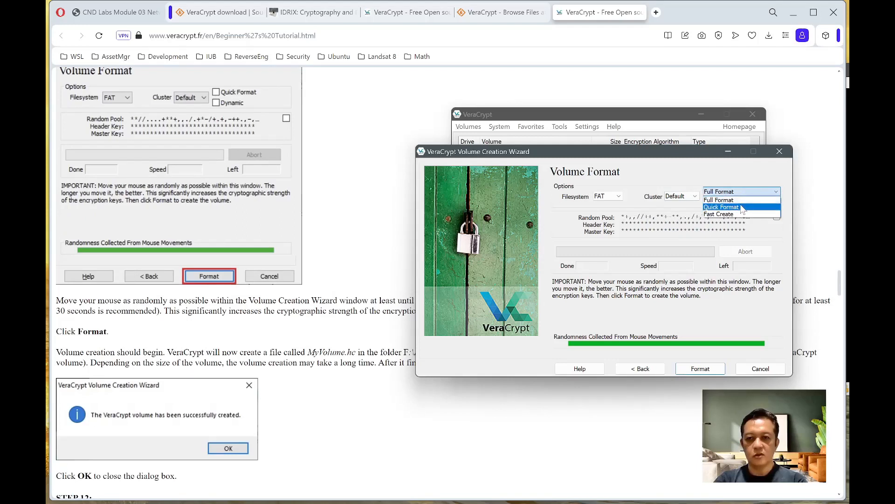
click(741, 207)
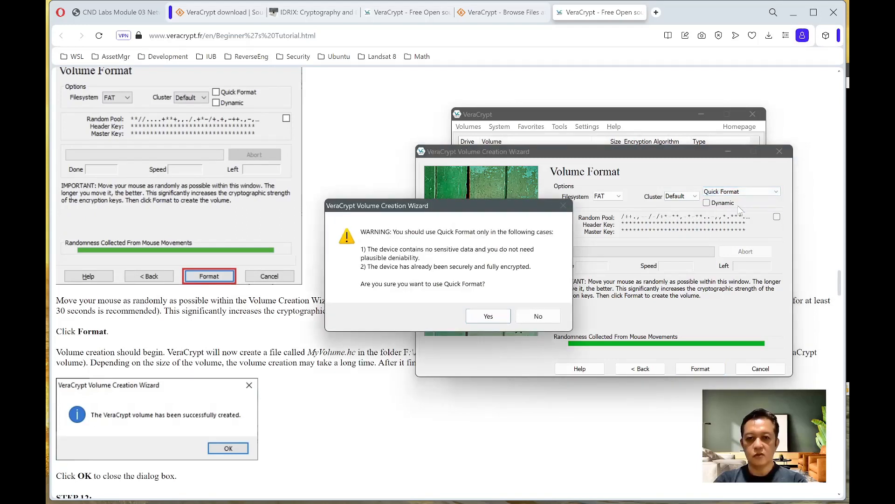
click(538, 315)
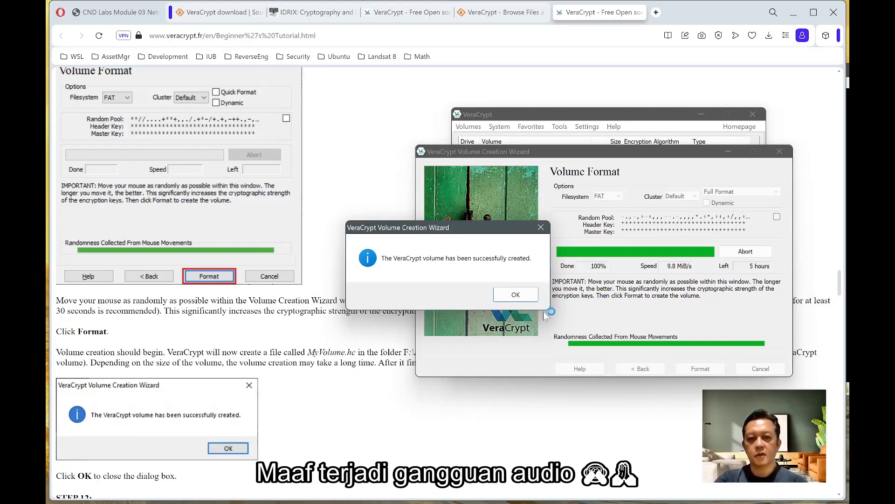
click(515, 294)
scroll(250, 396, down, 5)
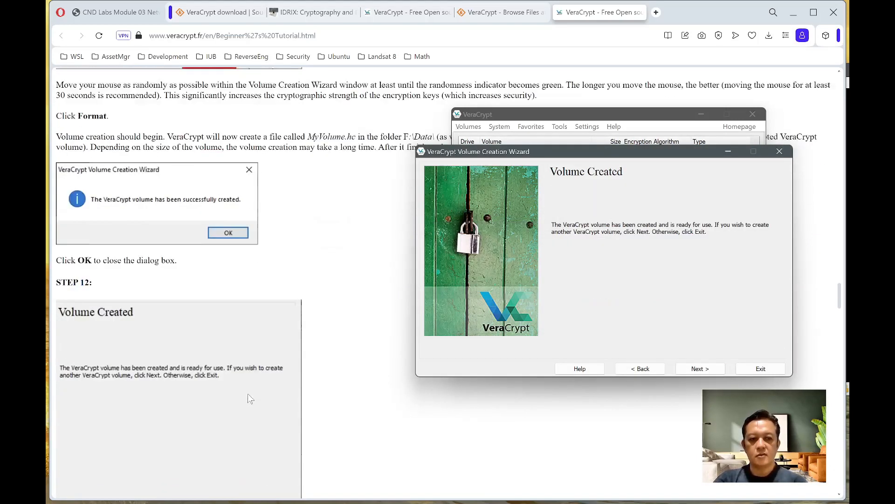
scroll(249, 397, down, 2)
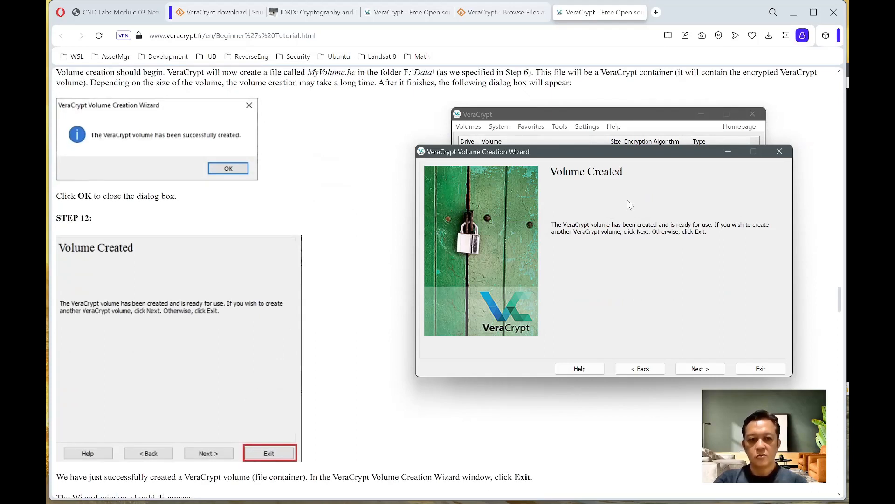
click(769, 368)
- Select drive letter M: in VeraCrypt's drive list
scroll(332, 335, down, 1)
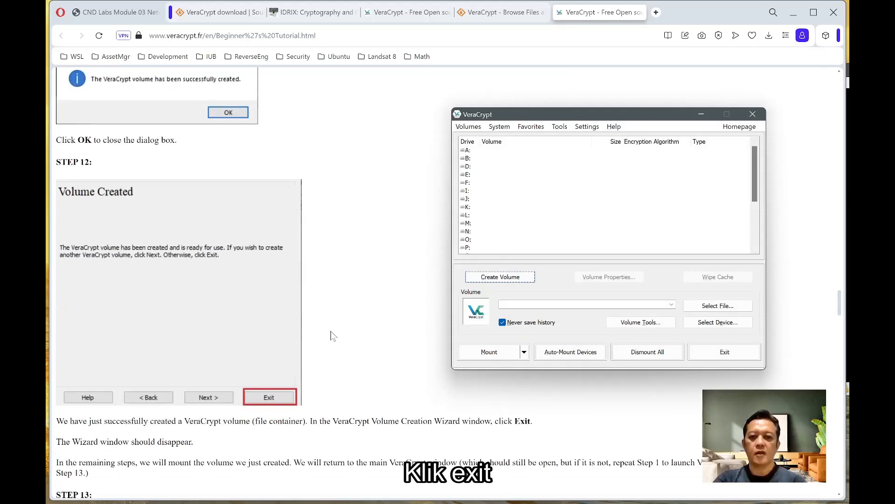
scroll(332, 335, down, 4)
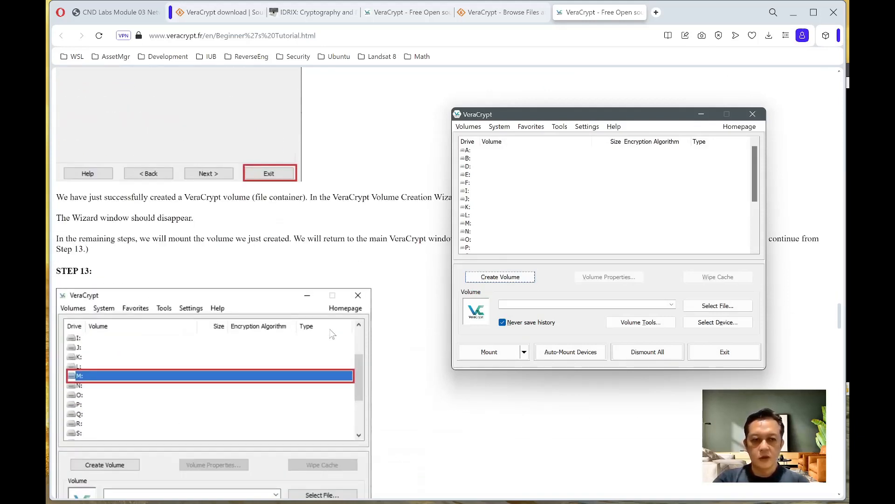
click(467, 225)
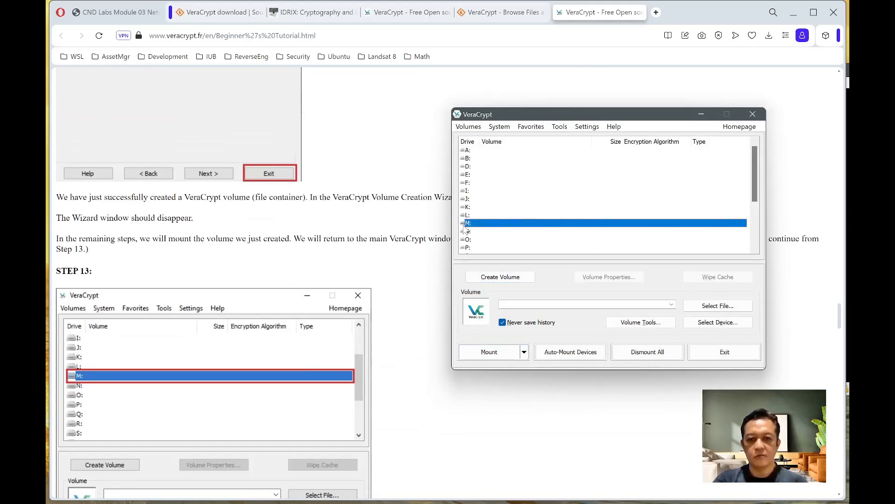
- Choose C:\Temp\MyVolume.hc as the volume file to mount
scroll(340, 368, down, 3)
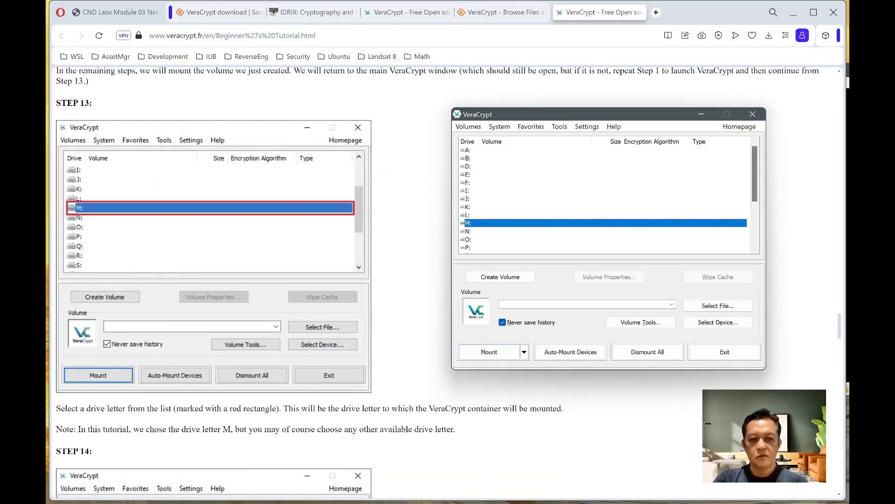
scroll(404, 367, down, 5)
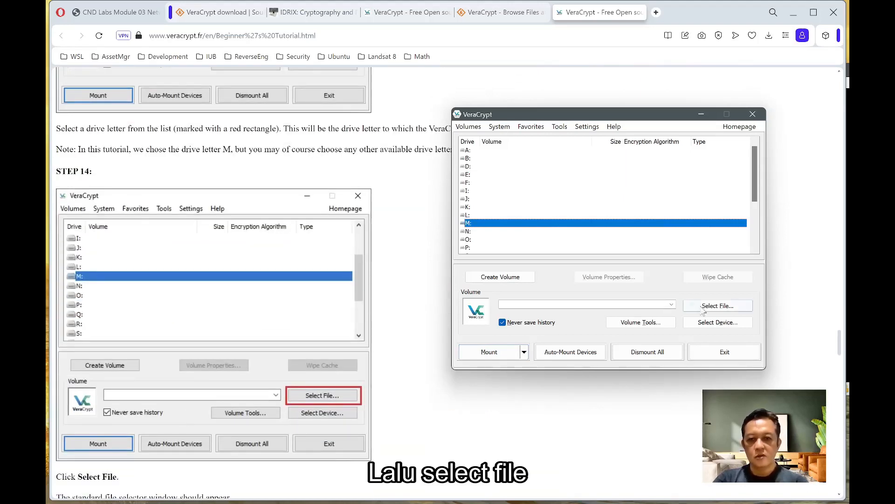
click(712, 308)
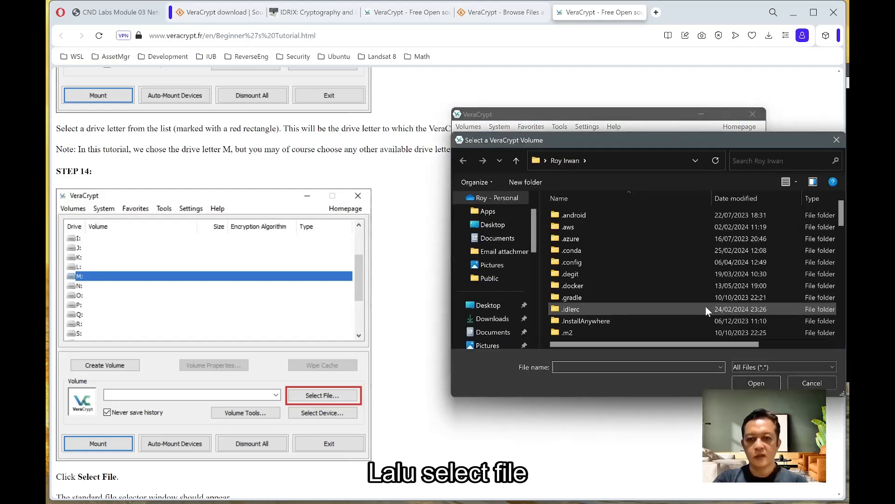
drag(532, 233, 533, 310)
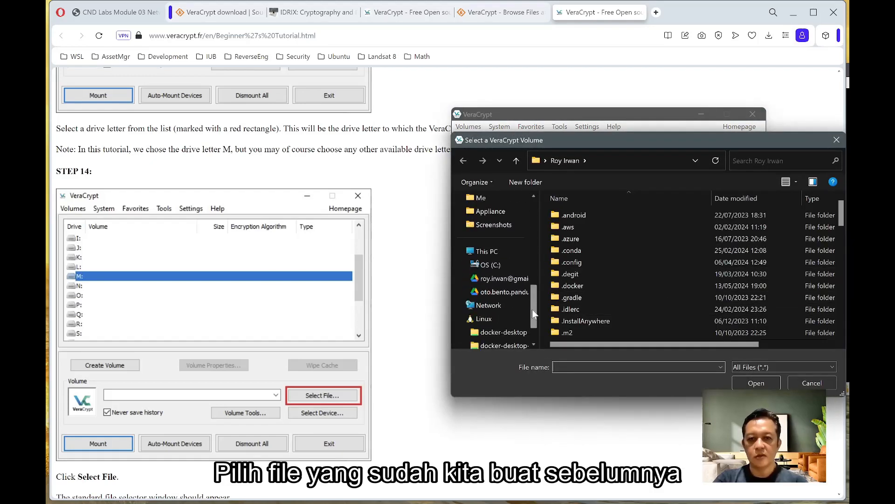
click(491, 266)
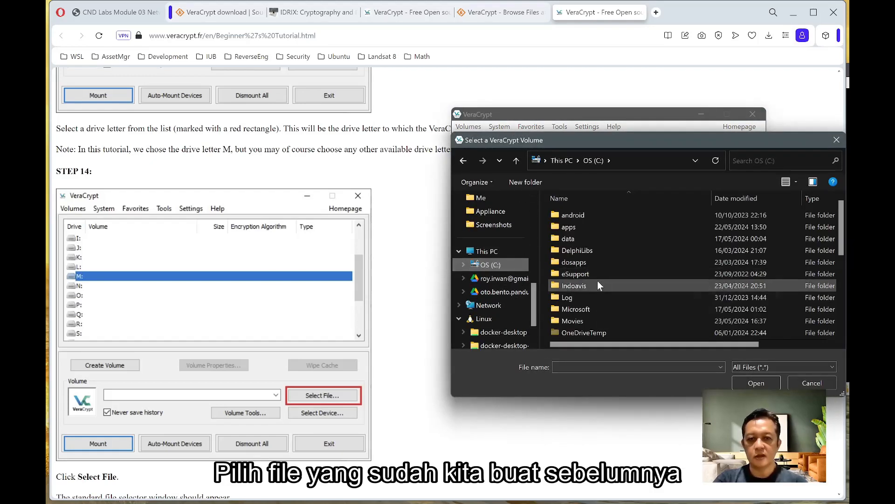
scroll(599, 285, down, 2)
scroll(590, 304, down, 2)
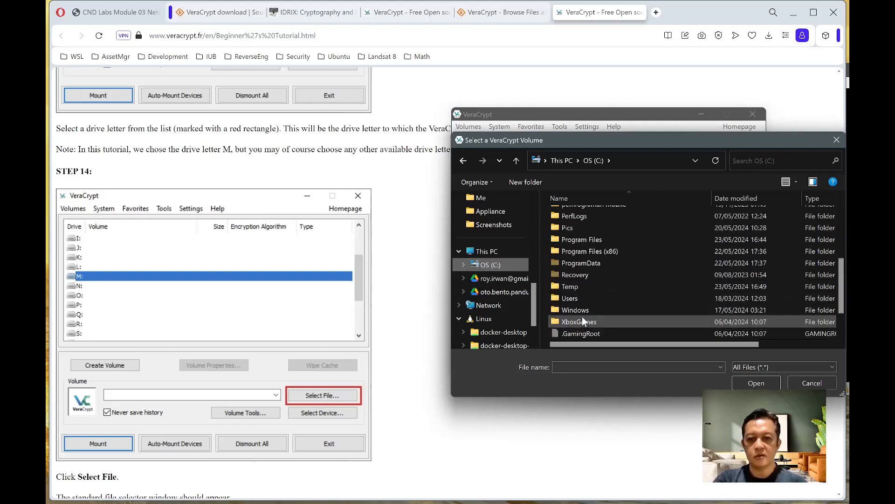
double_click(570, 286)
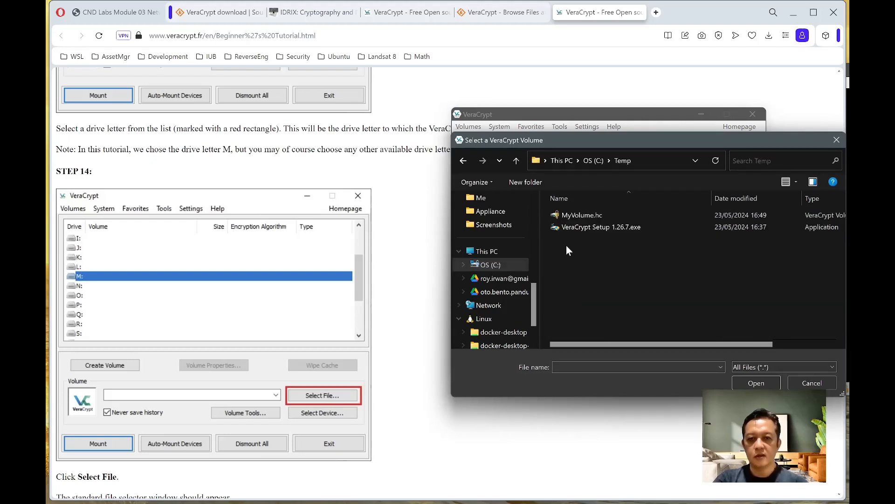
click(565, 214)
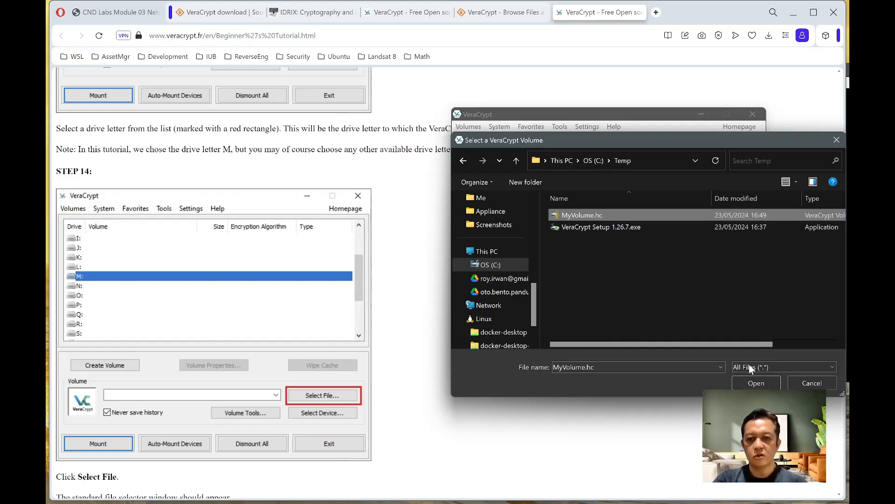
click(748, 384)
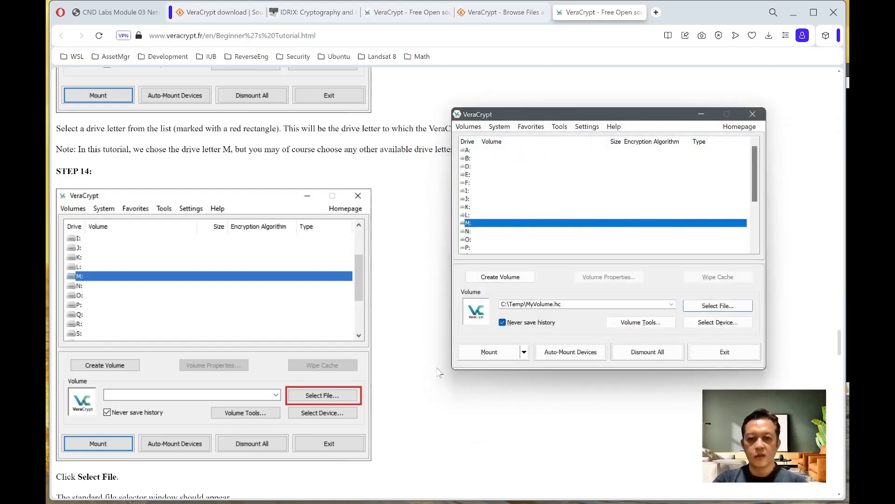
- Mount MyVolume.hc on drive M: by entering the volume password
scroll(221, 400, down, 1)
scroll(221, 400, down, 3)
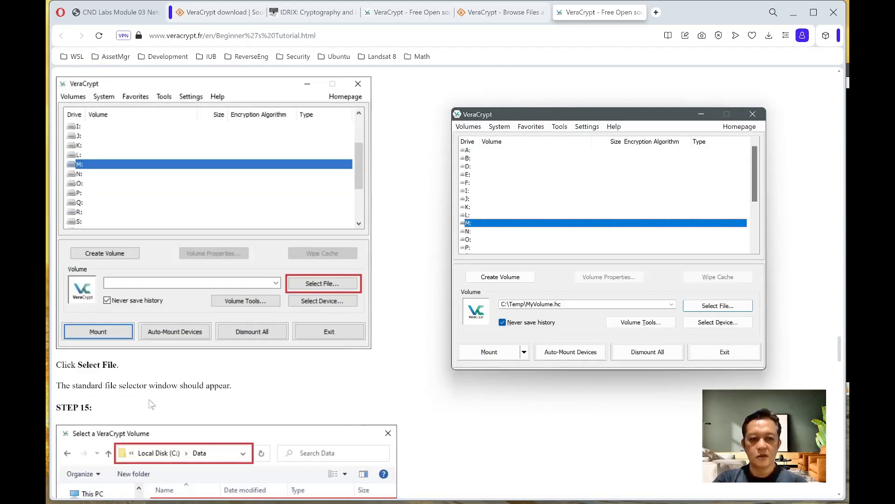
scroll(186, 423, down, 9)
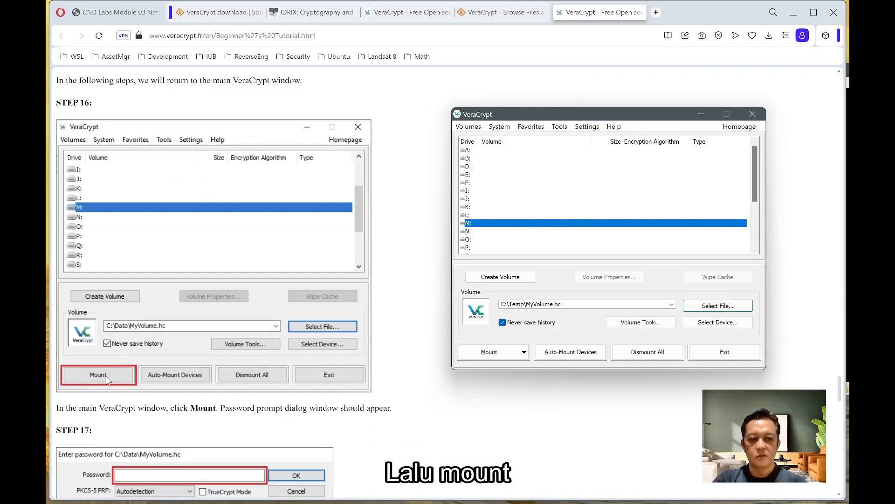
click(490, 352)
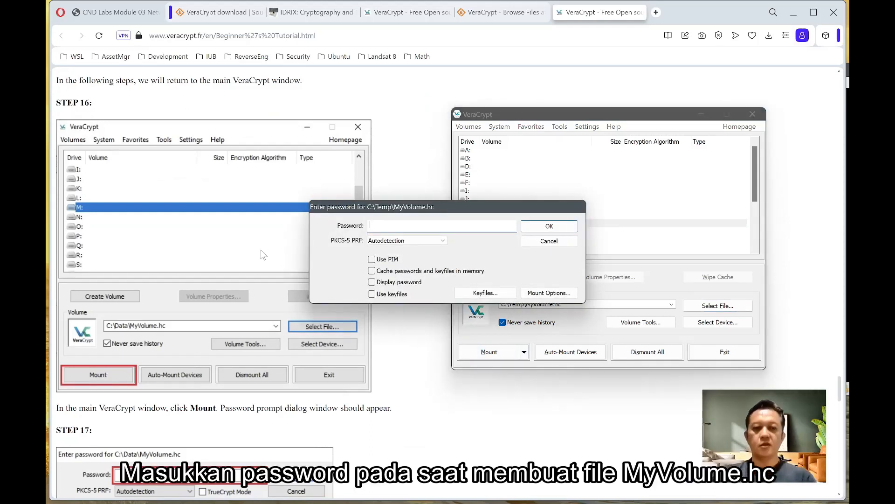
text(•••)
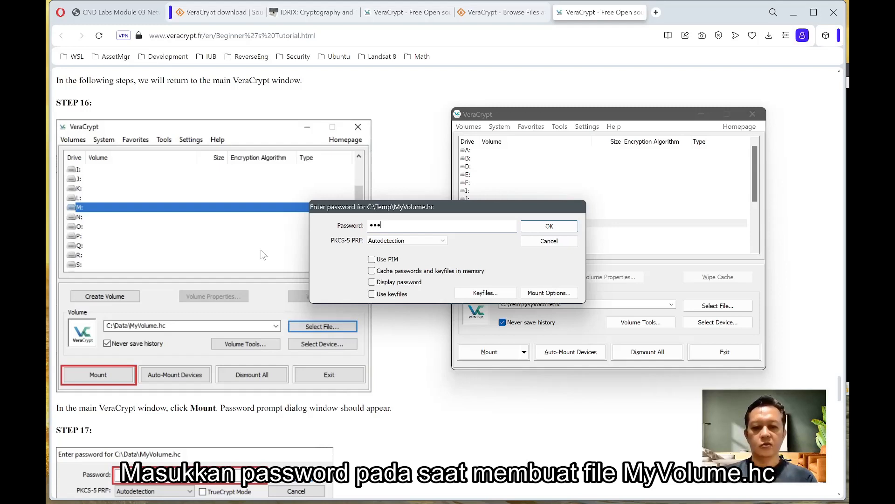
text(••••••)
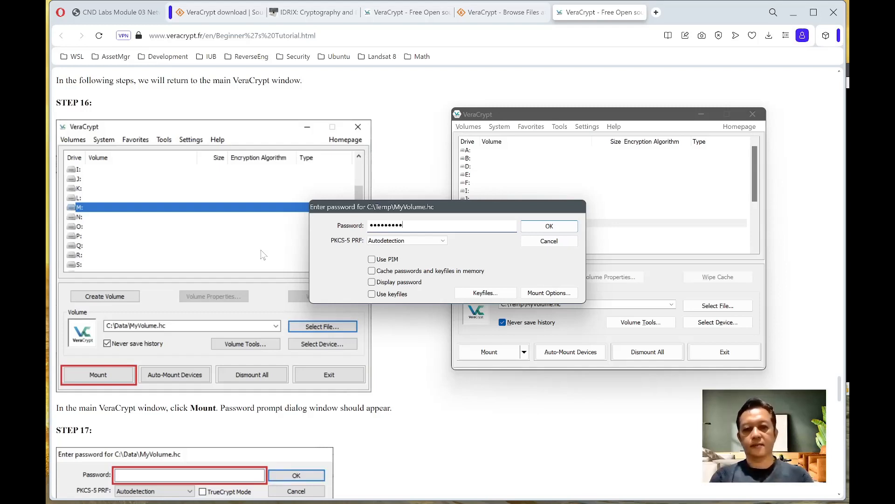
click(537, 228)
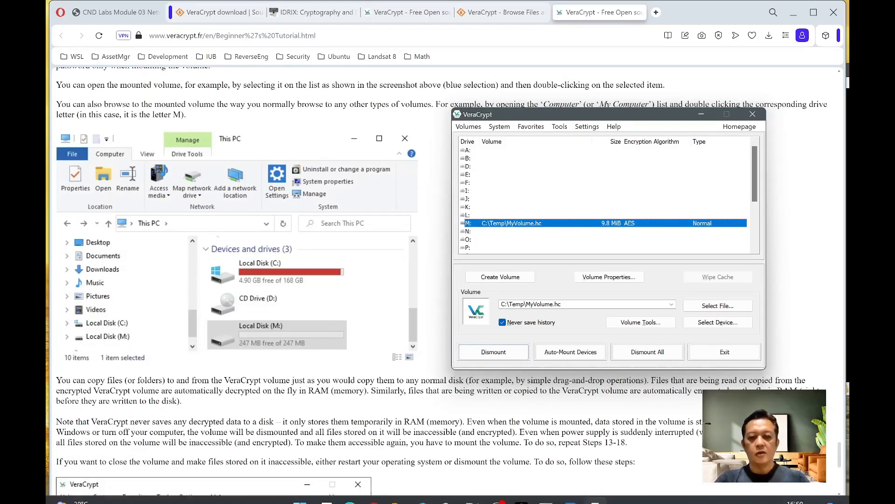
- Open the newly mounted Local Disk (M:) from This PC in File Explorer
mouse_move(403, 495)
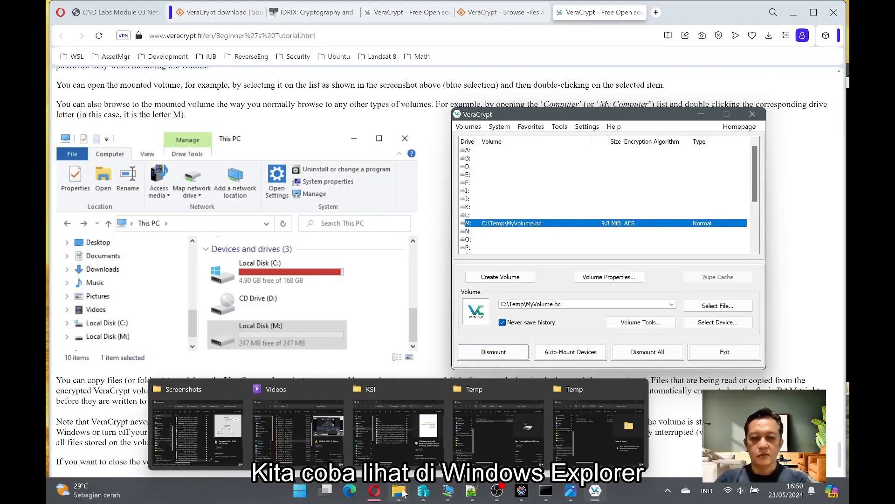
click(598, 431)
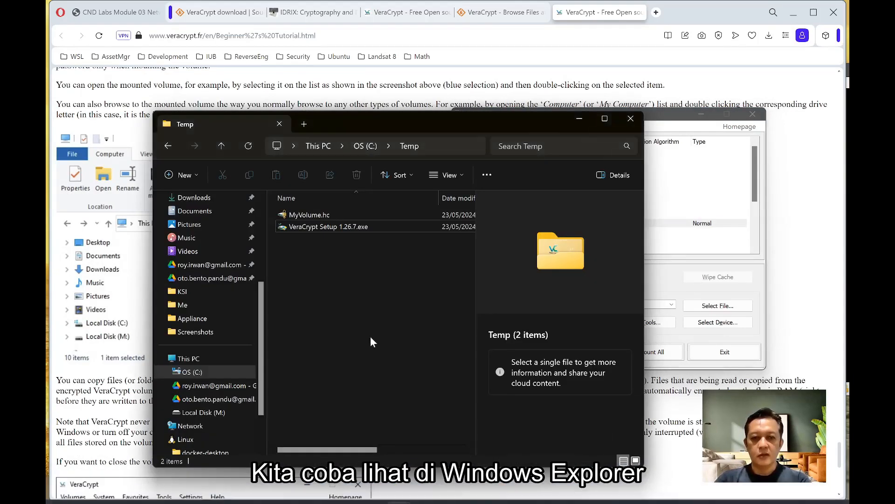
click(186, 359)
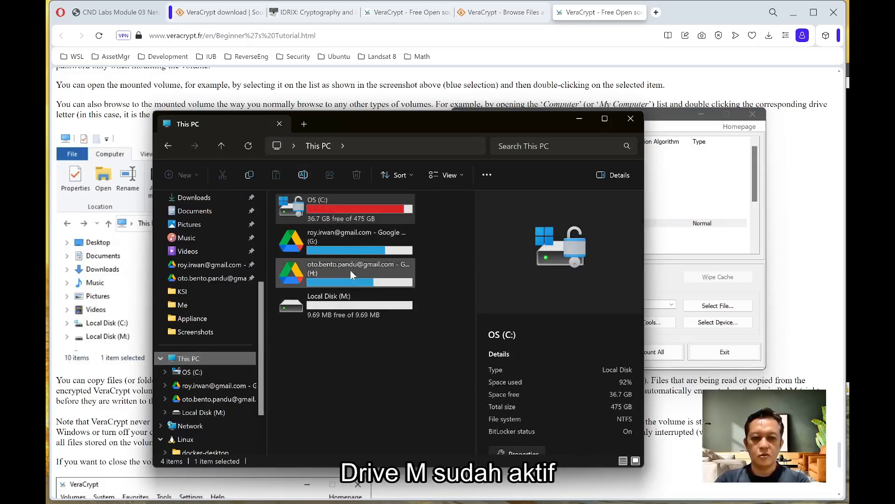
click(332, 314)
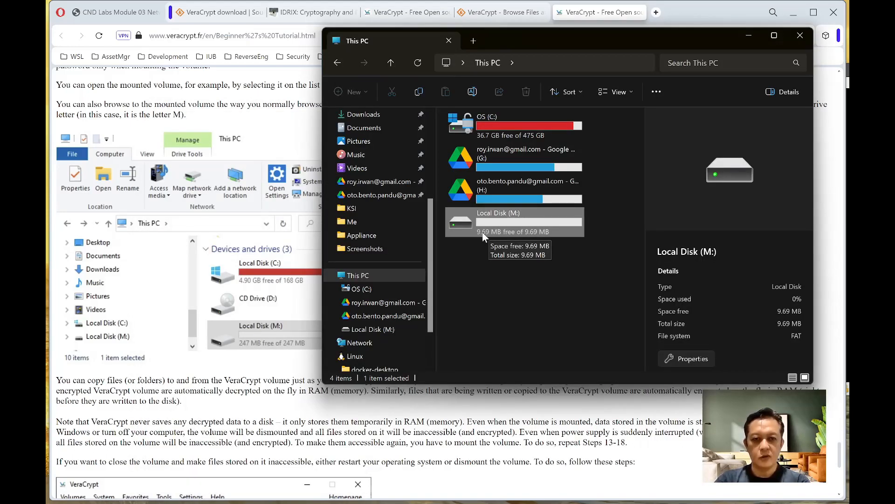
key(alt+Tab)
scroll(448, 282, down, 3)
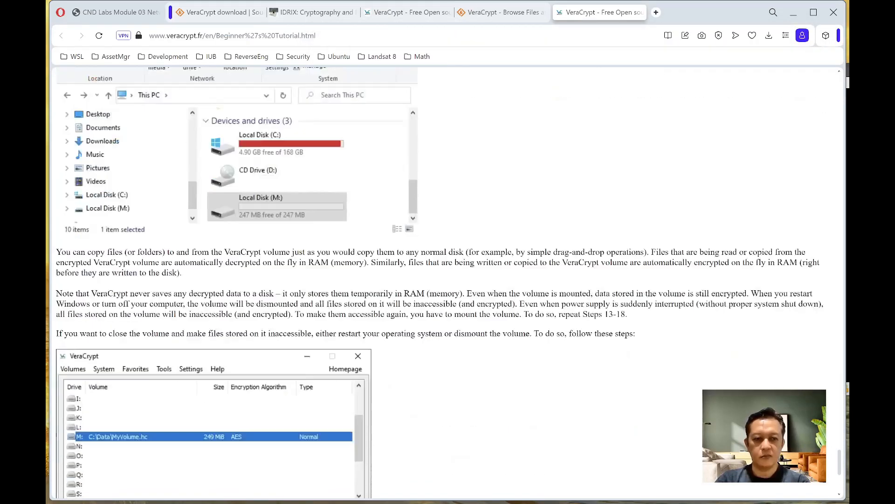
scroll(447, 282, down, 5)
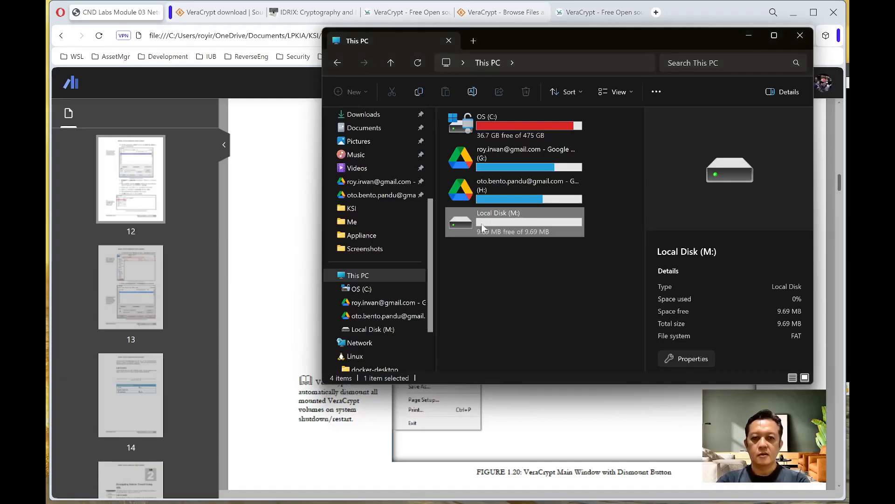
double_click(482, 223)
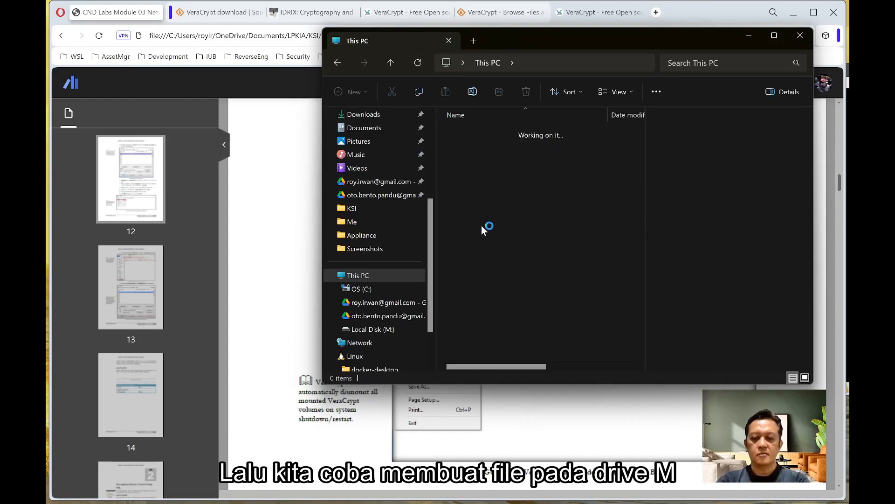
- Create a new text document on M: named Hallo.txt
right_click(481, 225)
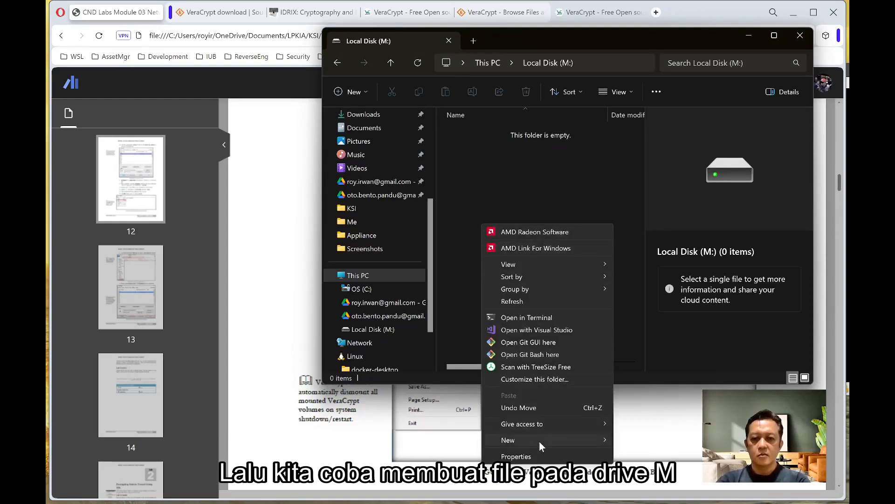
mouse_move(538, 442)
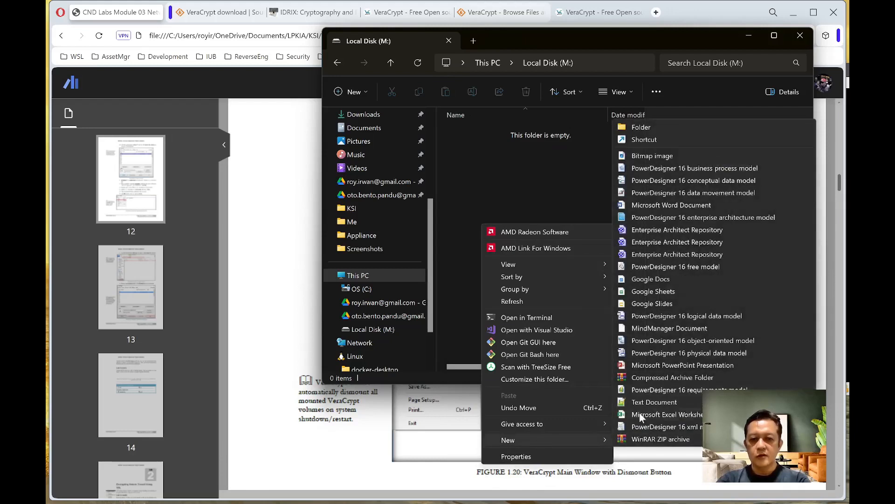
click(650, 402)
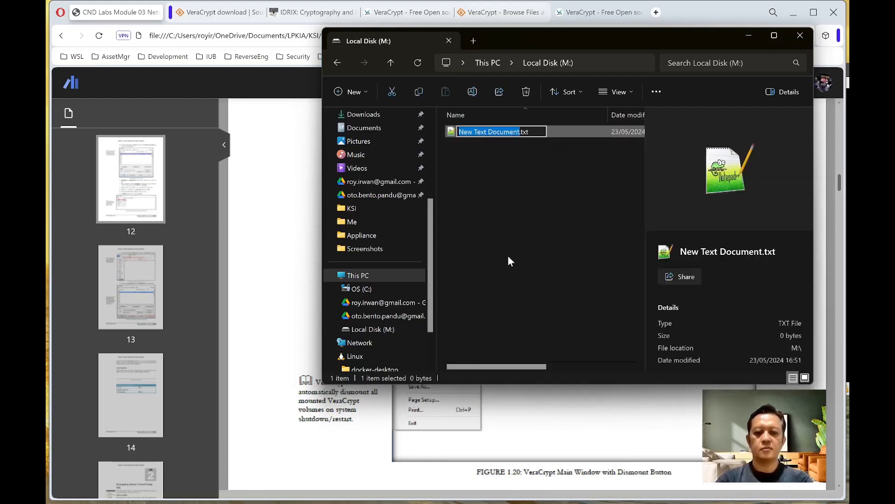
text(Hallo)
key(Return)
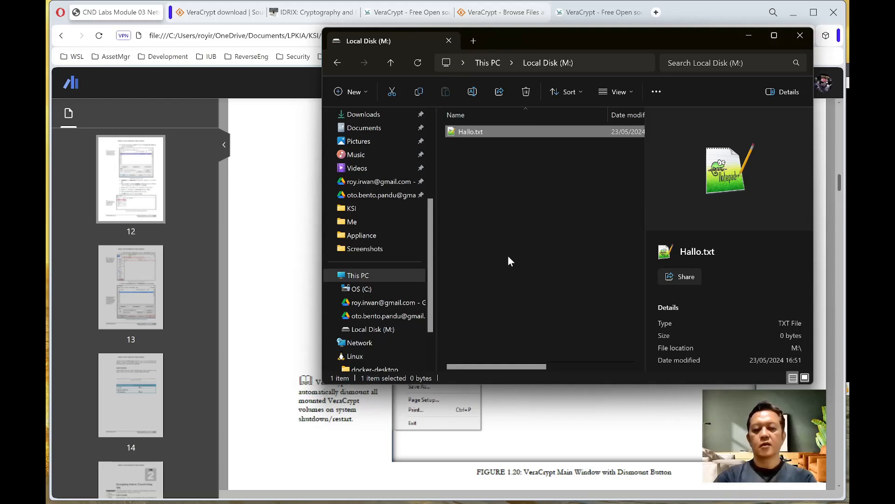
- Write 'Hallo apa kabar??' into Hallo.txt with Notepad++, save it, and close Notepad++
right_click(478, 132)
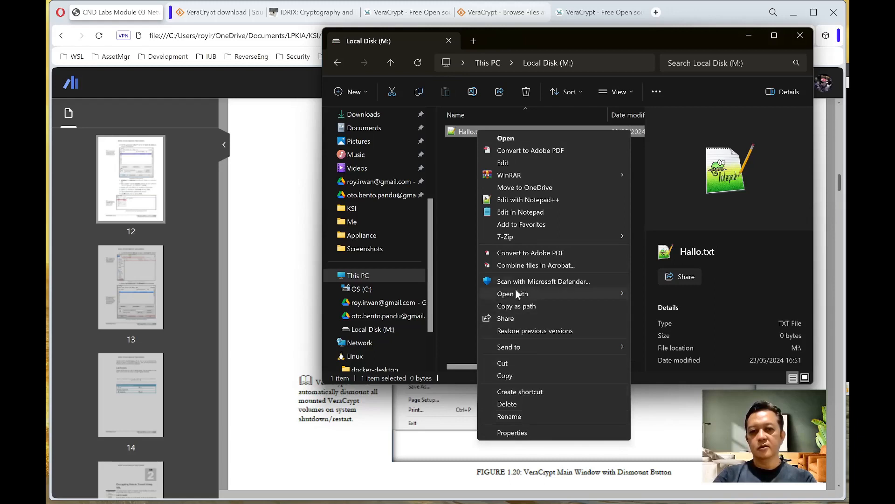
click(514, 200)
text(Hallo apa kabar??)
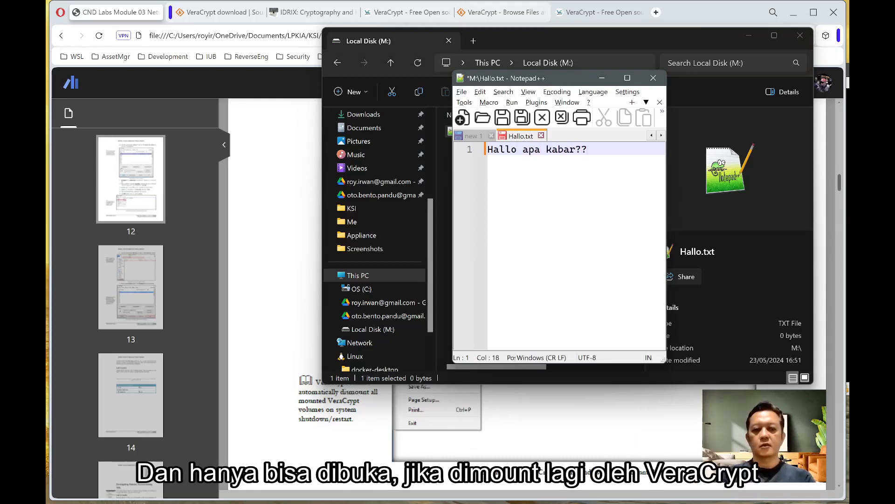
key(ctrl+s)
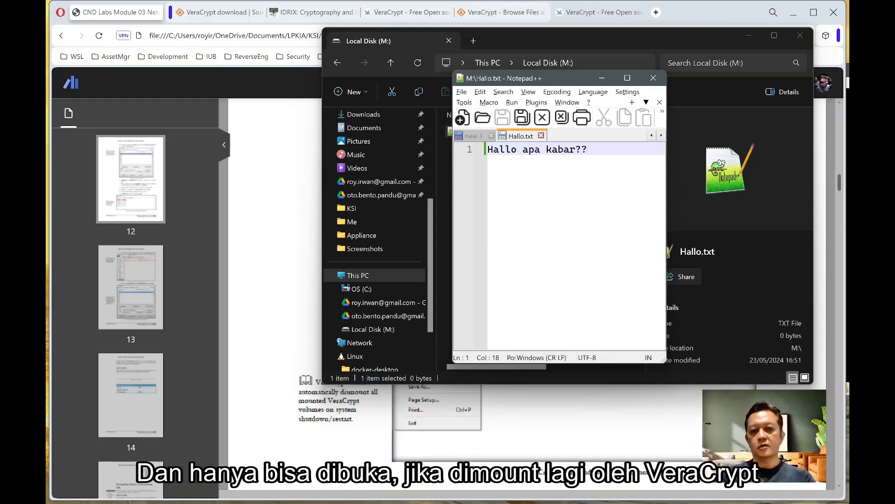
click(541, 135)
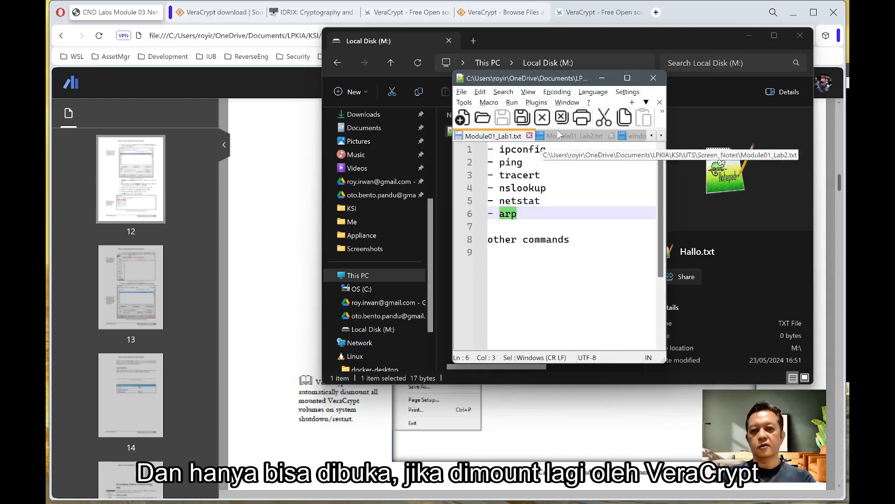
click(602, 78)
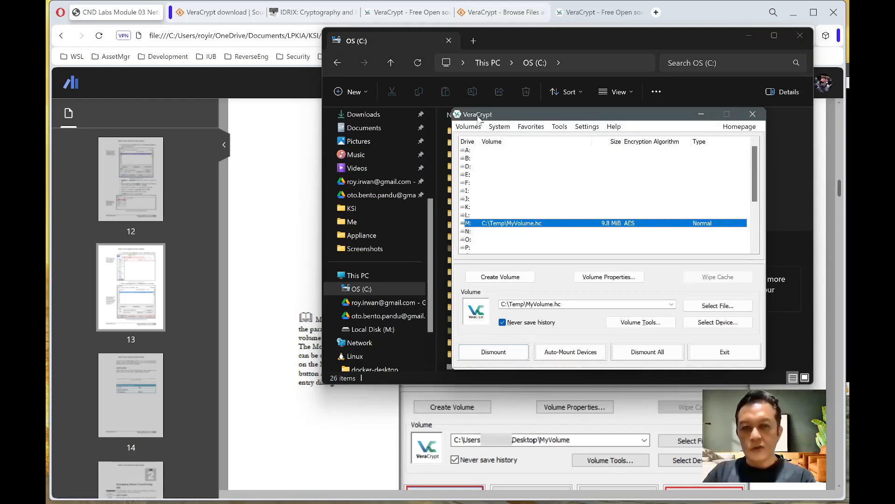
- Dismount the M: volume in VeraCrypt
click(469, 207)
click(470, 224)
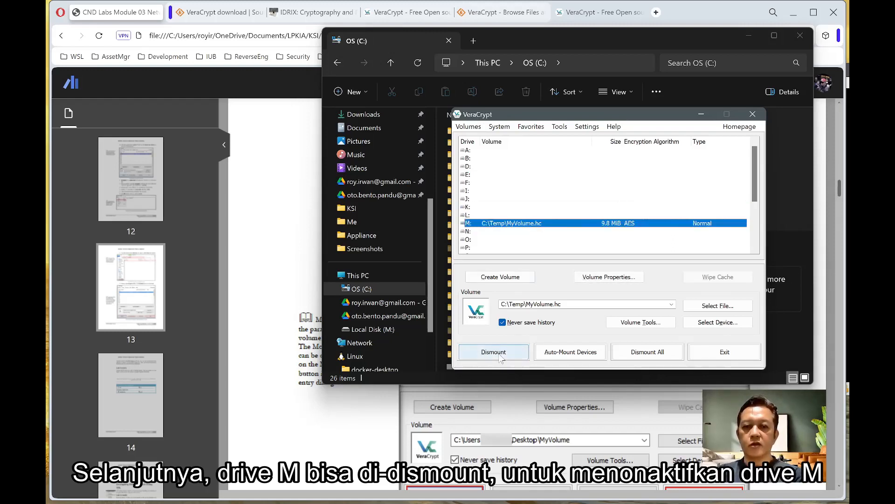
click(497, 354)
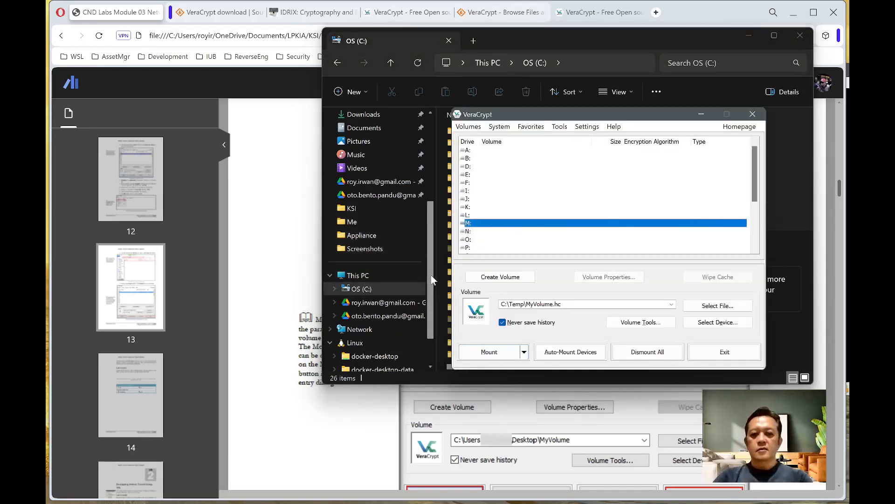
- Confirm M: is gone from This PC and widen Explorer to show file sizes
click(345, 277)
click(345, 278)
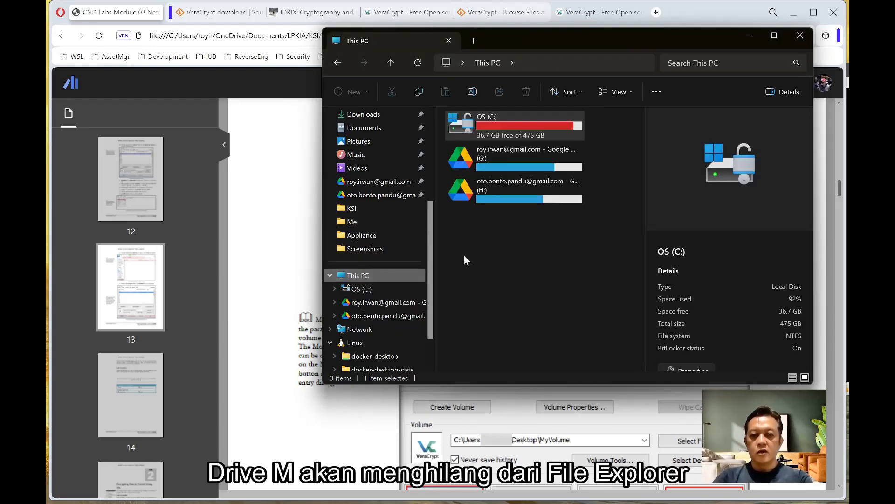
click(494, 319)
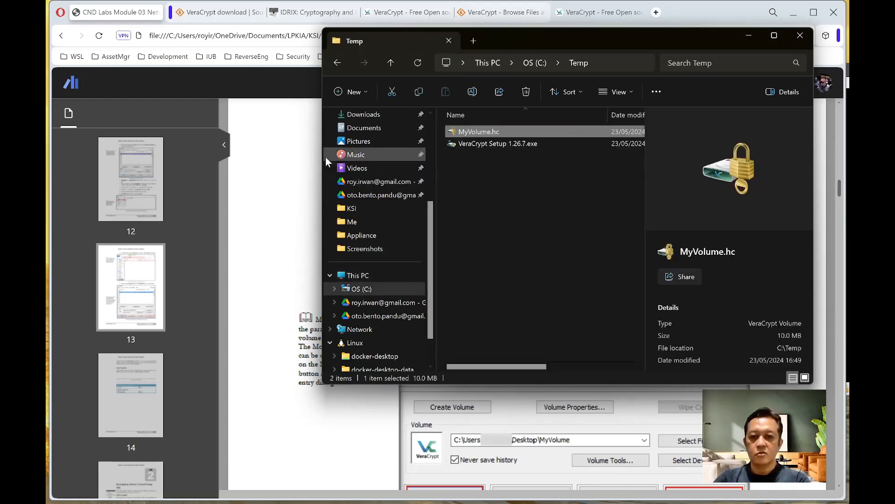
drag(323, 156, 110, 158)
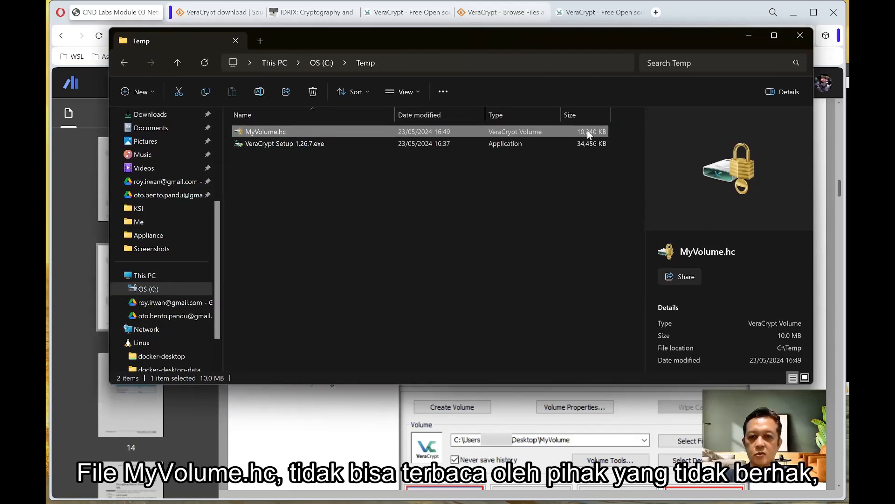
- View MyVolume.hc's scrambled encrypted bytes in Notepad++, then close it
right_click(264, 132)
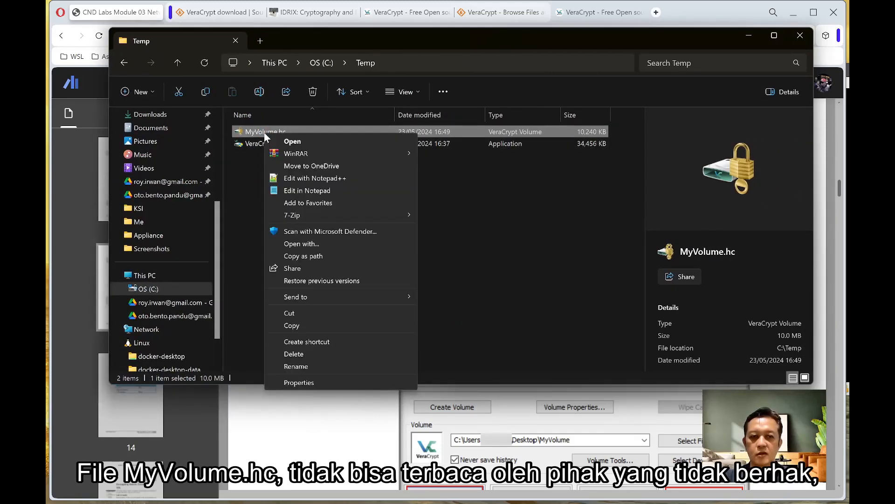
click(315, 181)
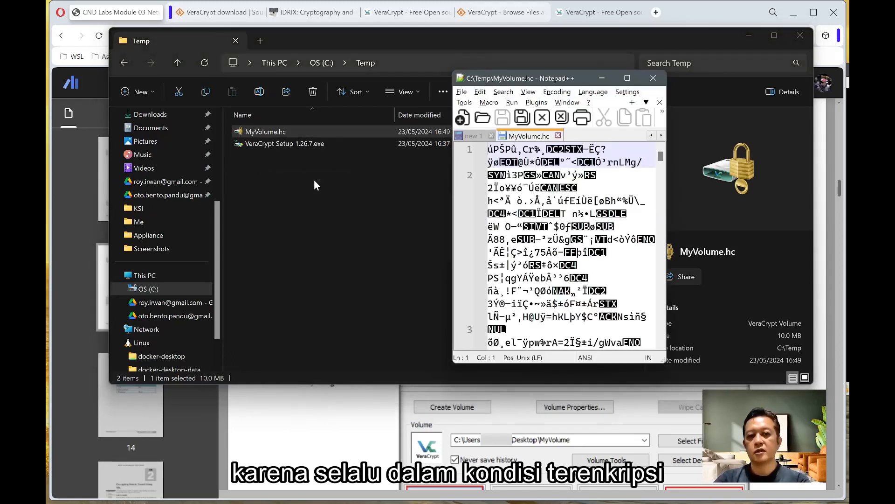
click(558, 135)
click(373, 254)
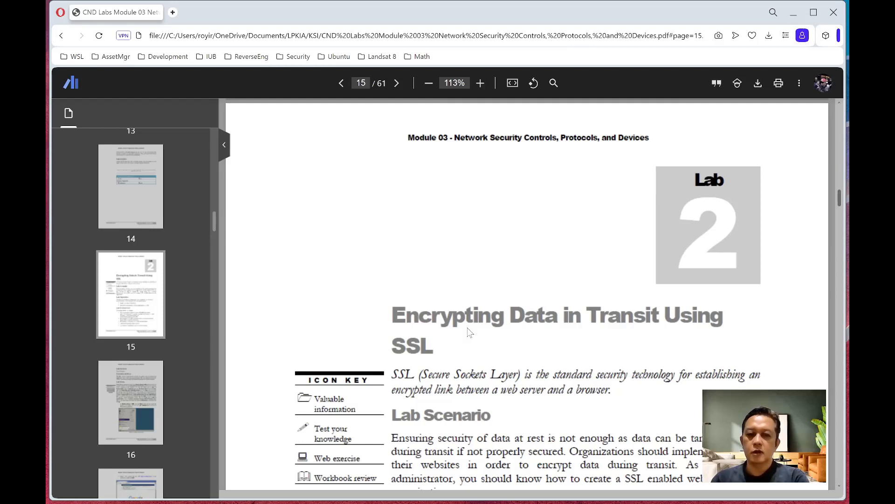
- Scroll the lab PDF to page 15's Lab Environment list, then bring the VM forward
scroll(470, 332, down, 1)
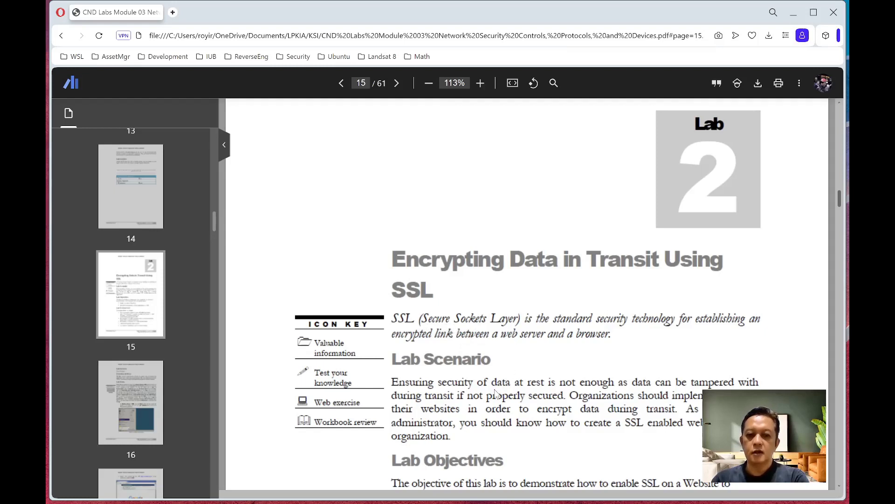
scroll(495, 393, down, 1)
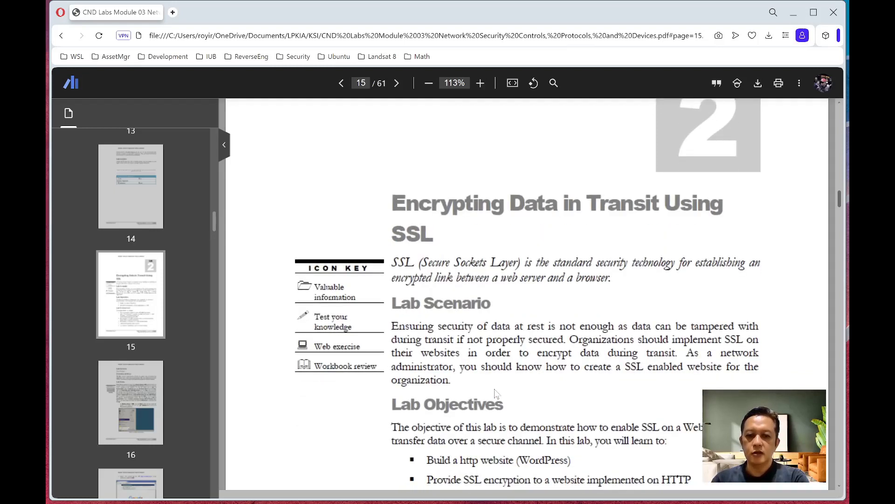
scroll(495, 394, down, 2)
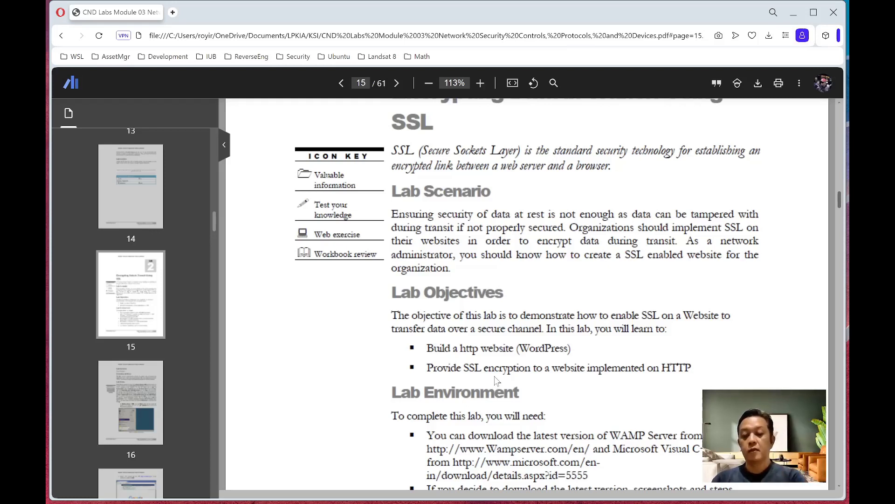
scroll(496, 380, down, 1)
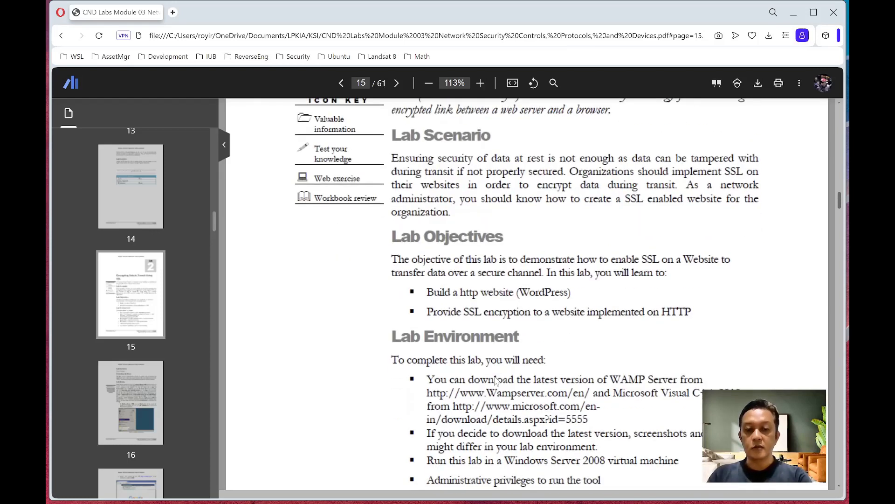
scroll(496, 380, up, 2)
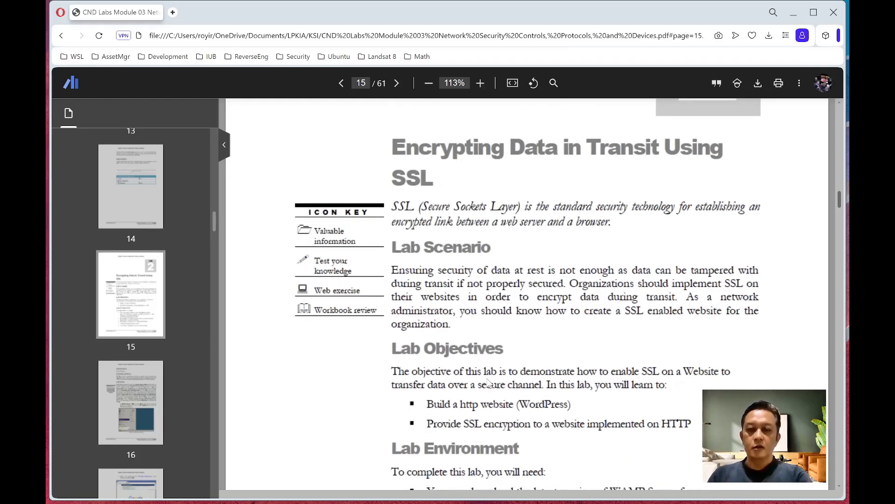
scroll(488, 381, up, 1)
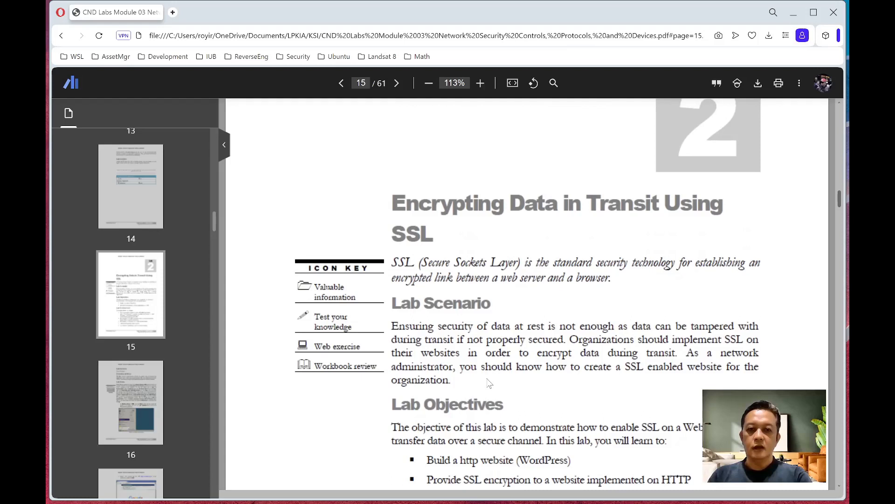
scroll(489, 383, down, 5)
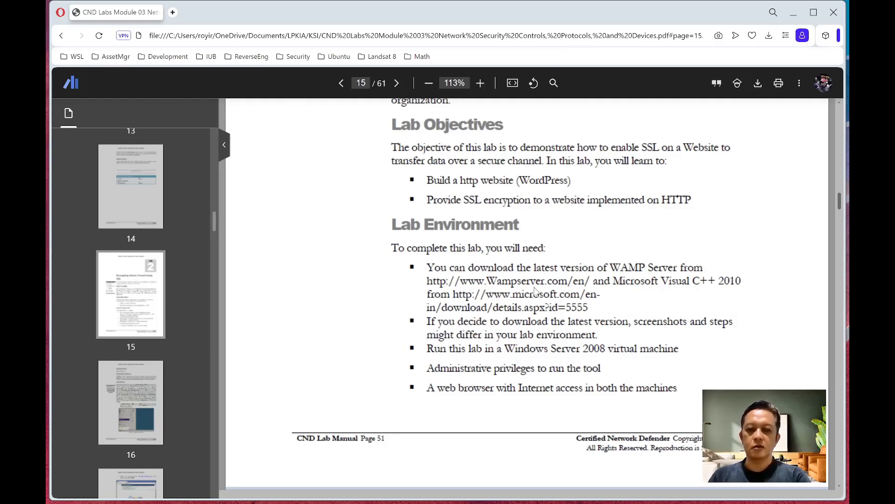
scroll(538, 346, down, 3)
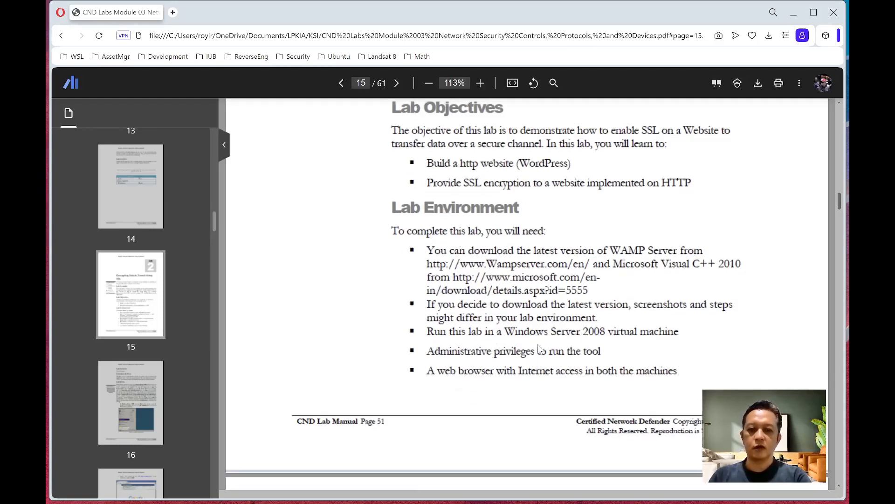
scroll(540, 350, down, 1)
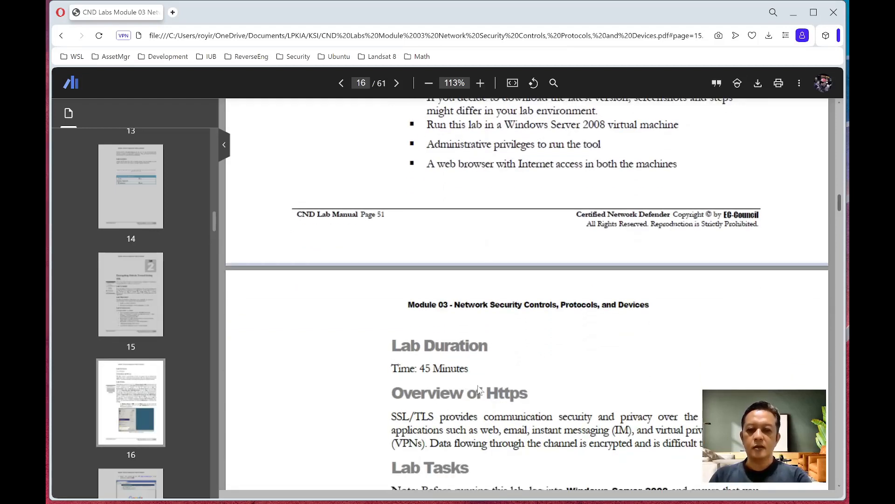
scroll(478, 388, up, 3)
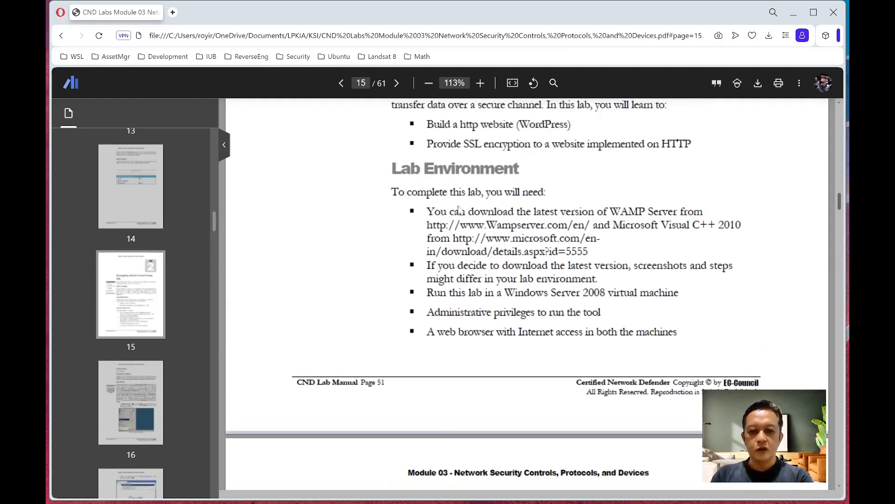
mouse_move(406, 501)
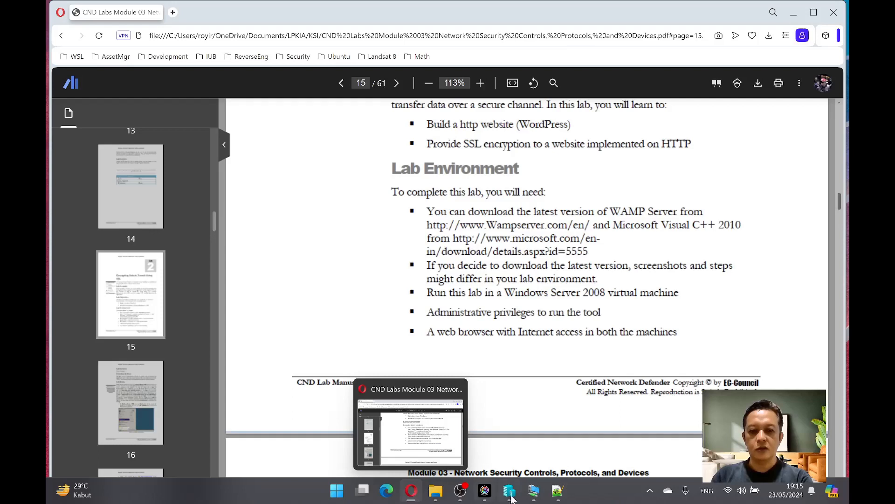
mouse_move(516, 499)
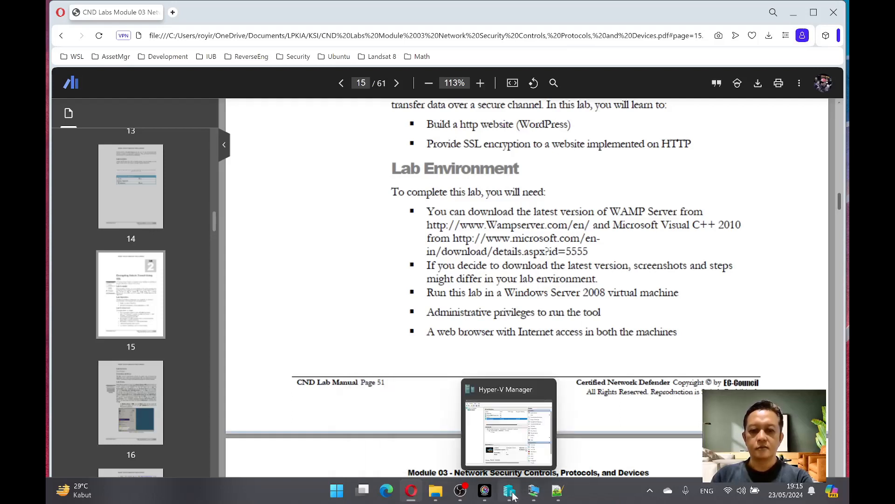
click(536, 495)
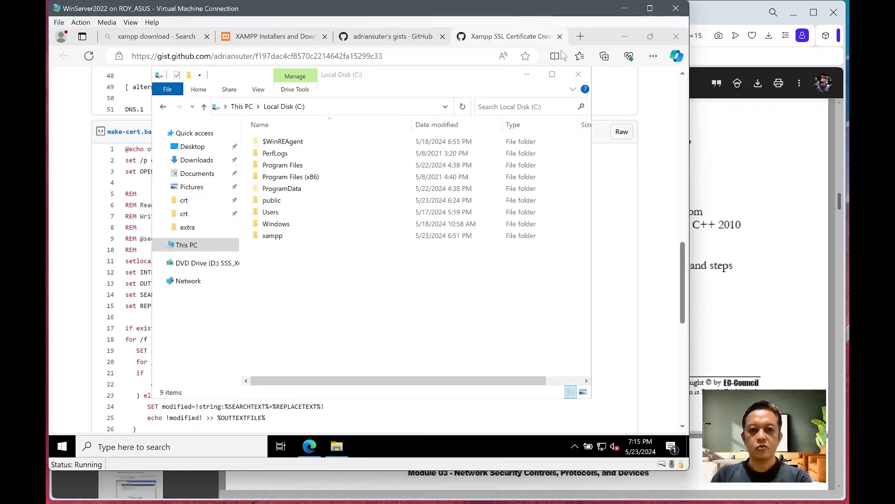
- Search Bing for wampserver, try its download page, and close the unreachable wampserver.com tab
click(163, 38)
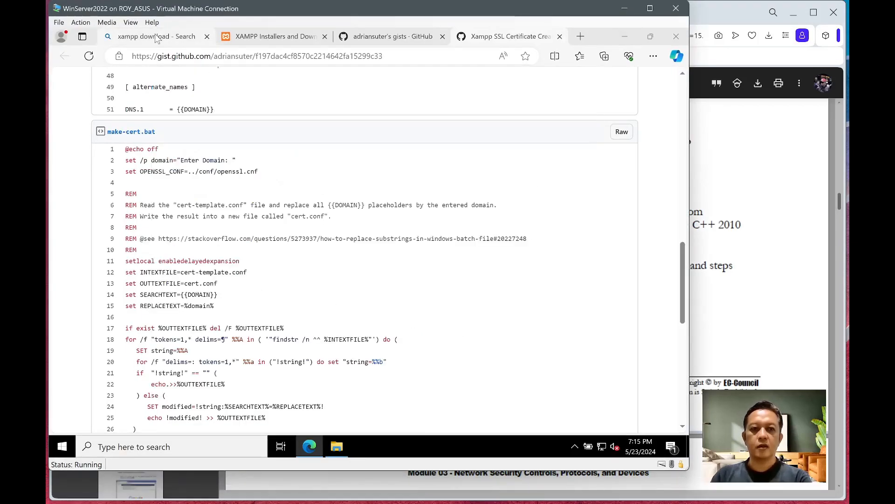
click(173, 56)
text(wa)
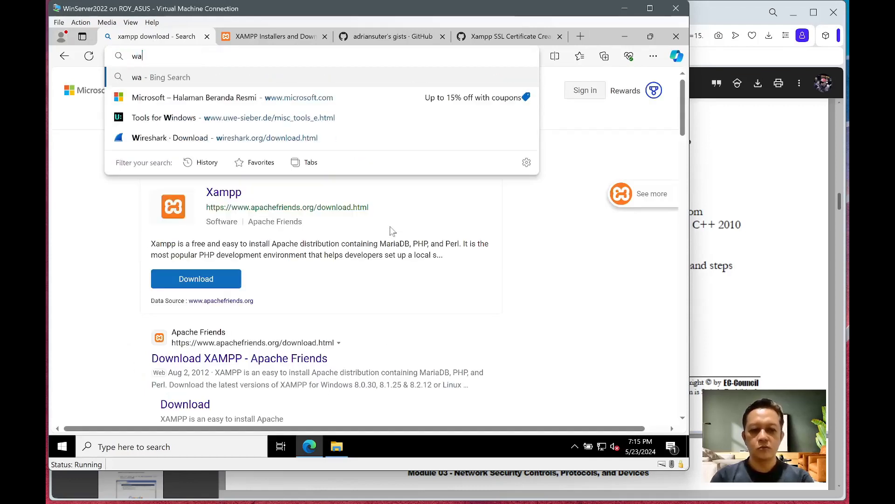
text(mpserver)
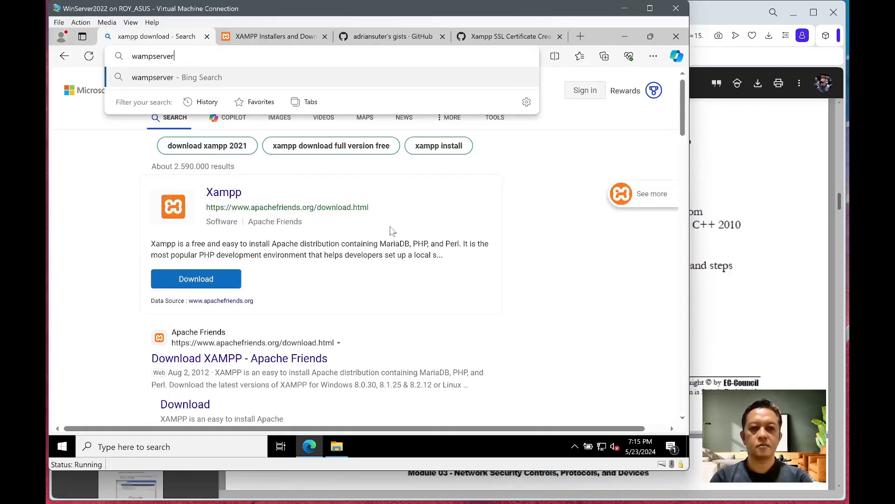
key(Return)
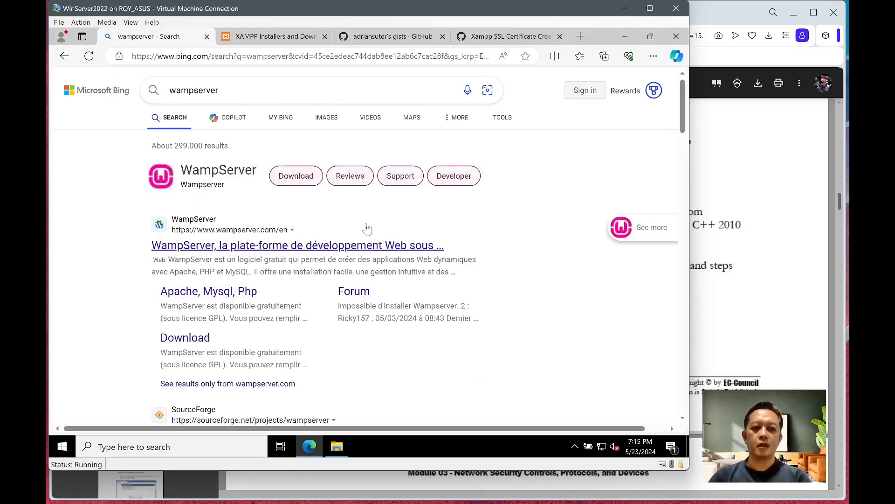
click(198, 343)
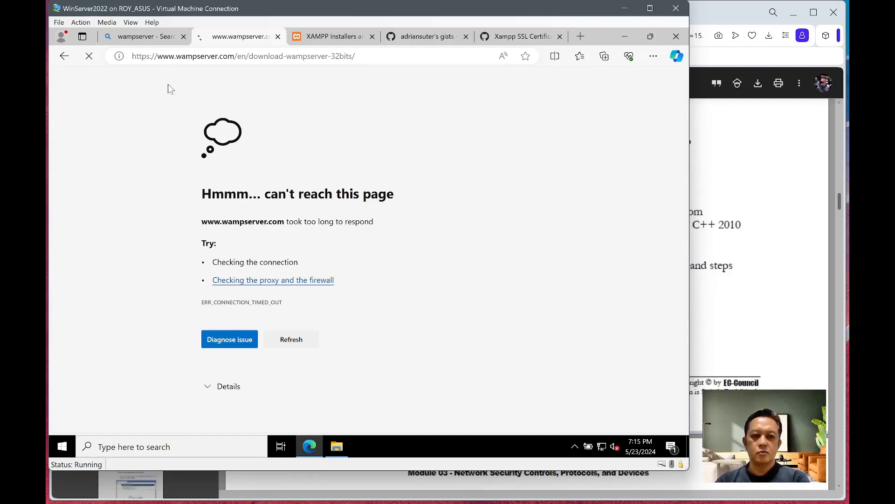
click(278, 36)
- Search 'xampp' from the address bar and scroll the Bing results
click(236, 36)
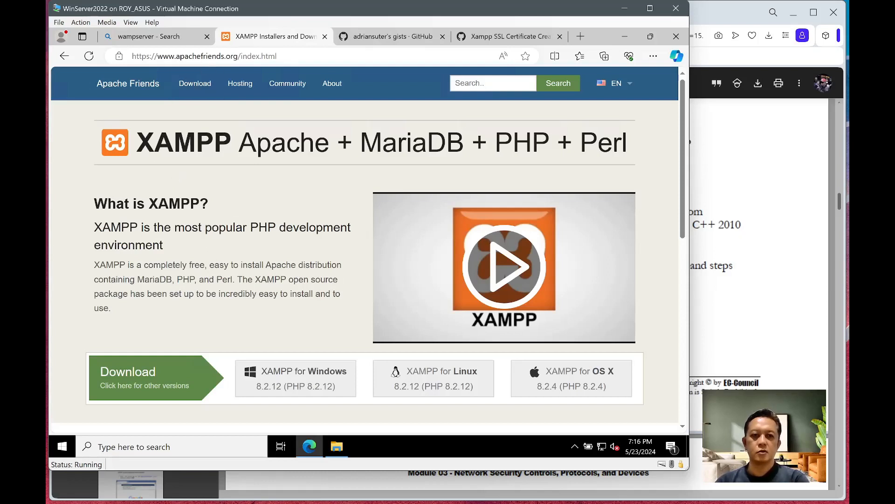
key(ctrl+l)
text(xam)
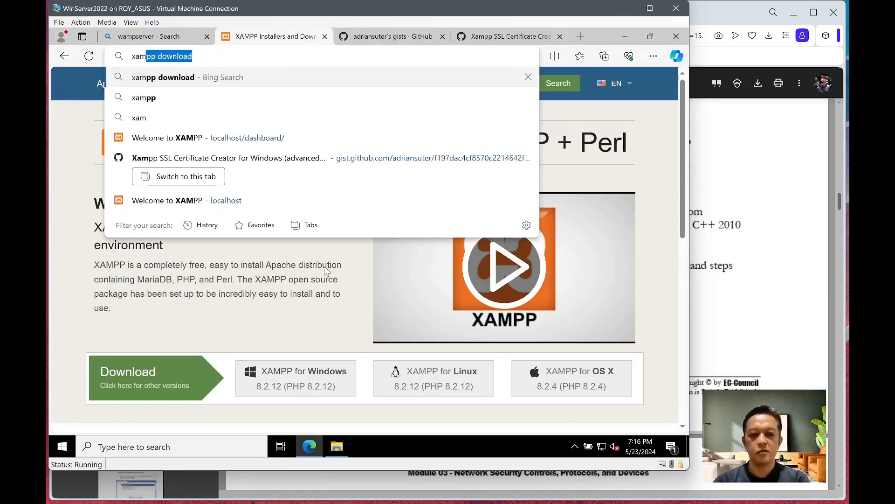
text(pp)
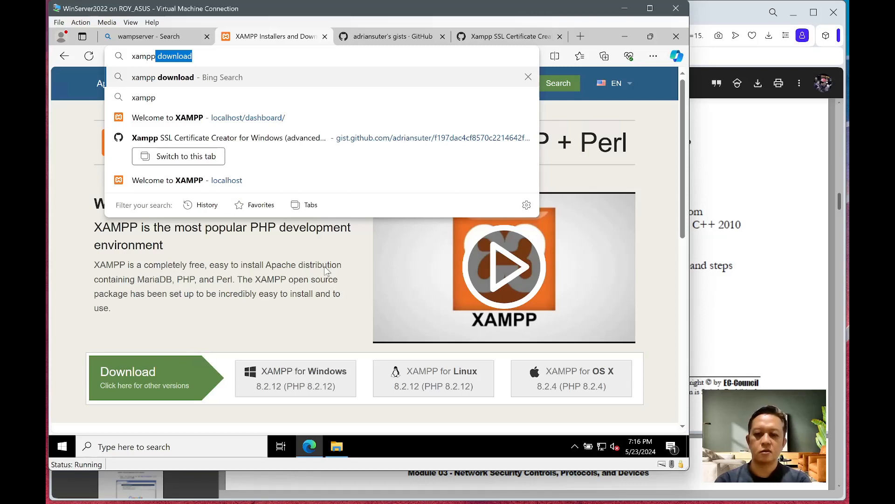
key(BackSpace)
key(Return)
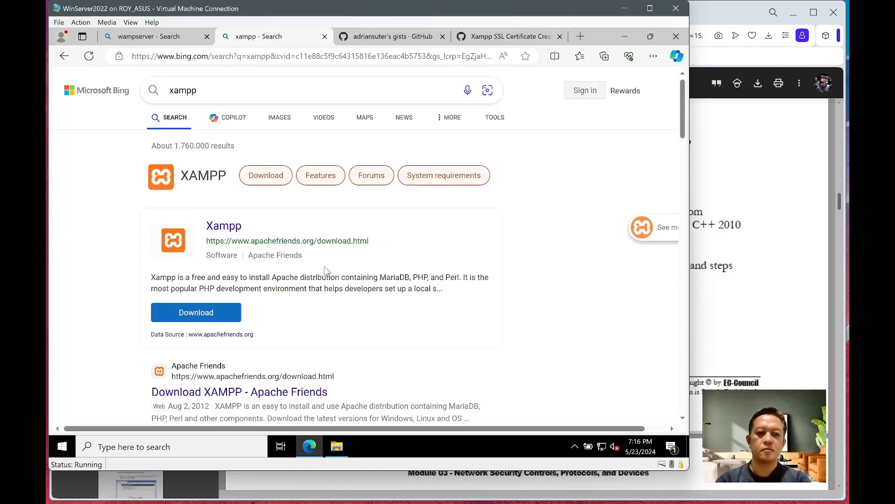
scroll(316, 371, down, 2)
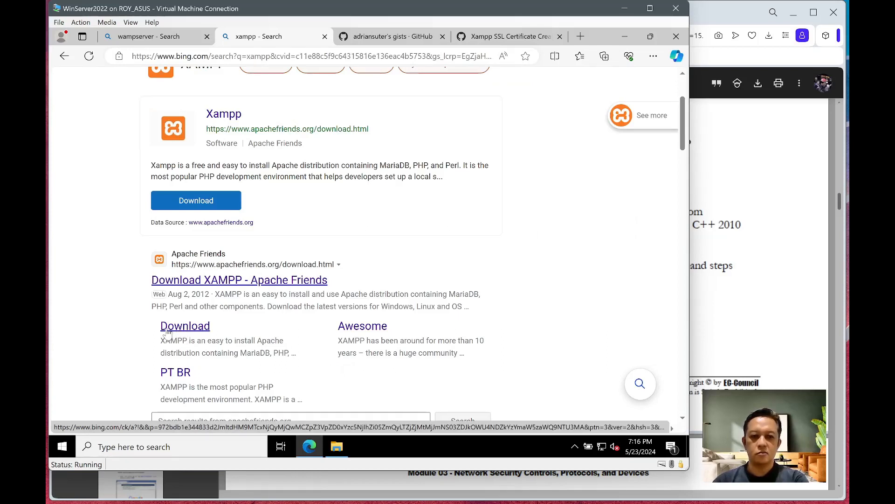
- Open the Download XAMPP page listing versions 8.0.30, 8.1.25 and 8.2.12, checking the sha1 tooltip
click(167, 328)
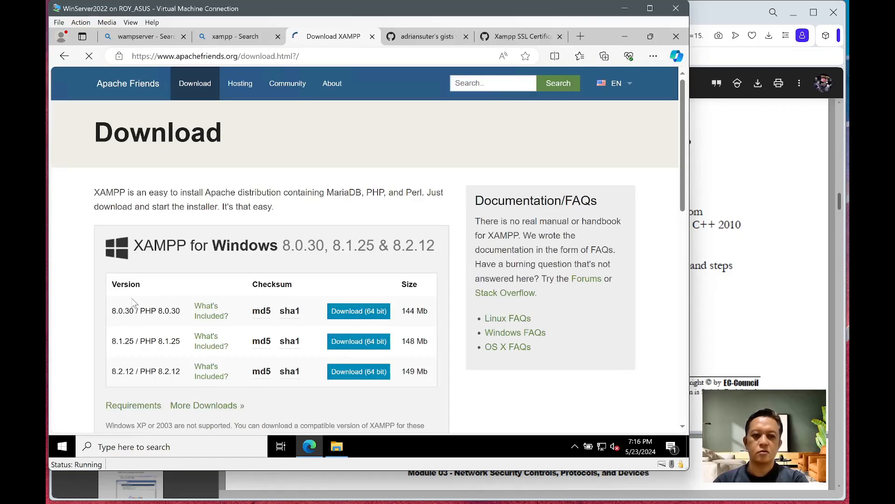
scroll(139, 242, down, 1)
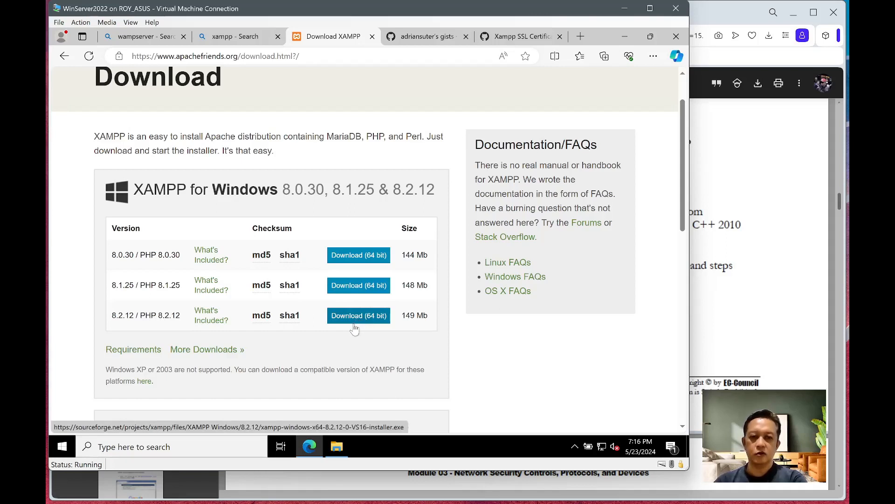
mouse_move(274, 312)
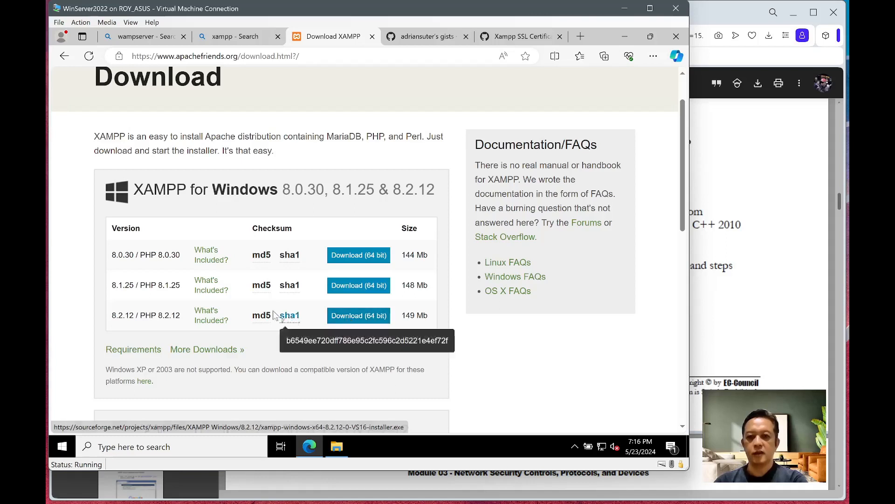
- Check Edge's recent downloads list, then open File Explorer on Local Disk (C:)
click(652, 56)
click(652, 56)
key(ctrl+j)
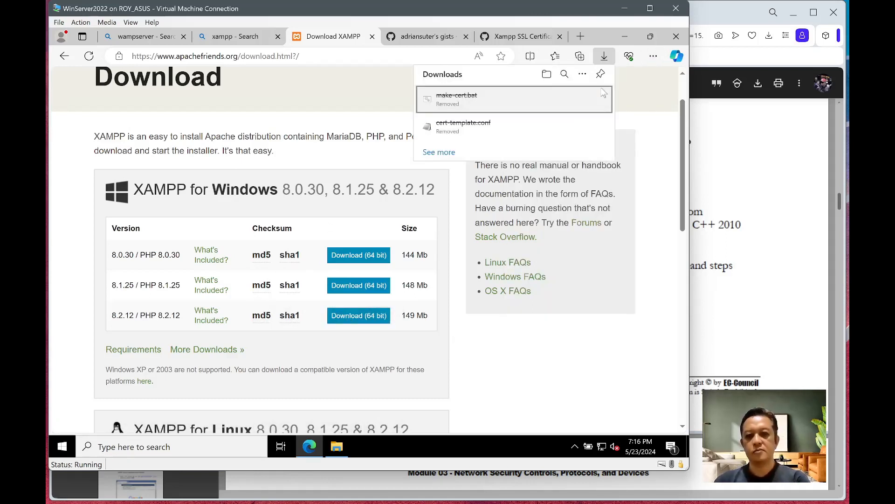
click(315, 148)
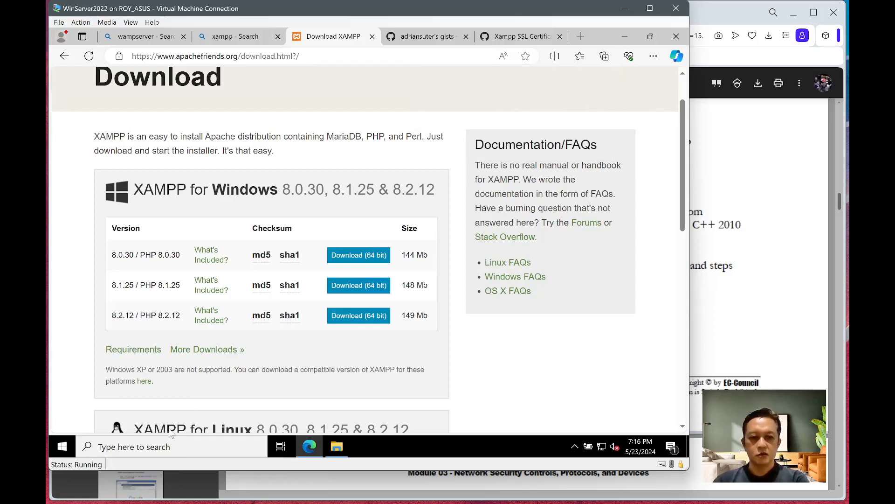
click(333, 445)
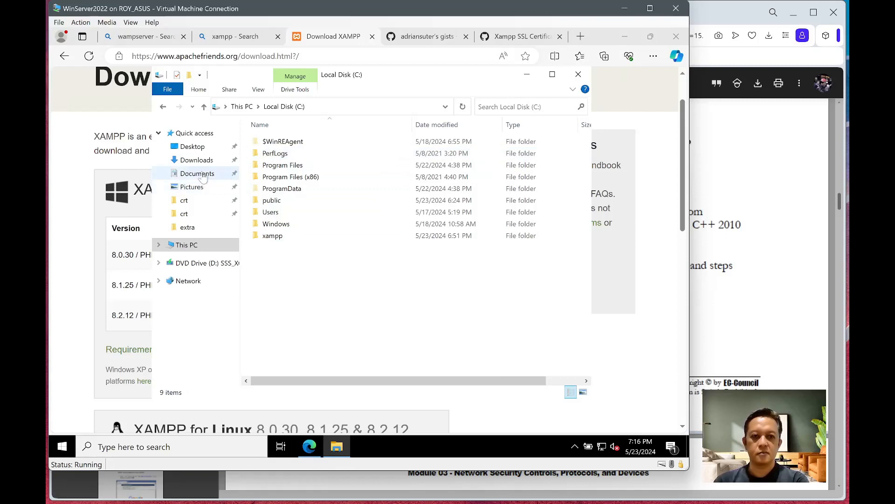
- Launch xampp-windows-x64-8.2.12-0-VS16-installer.exe from the Downloads folder
click(196, 160)
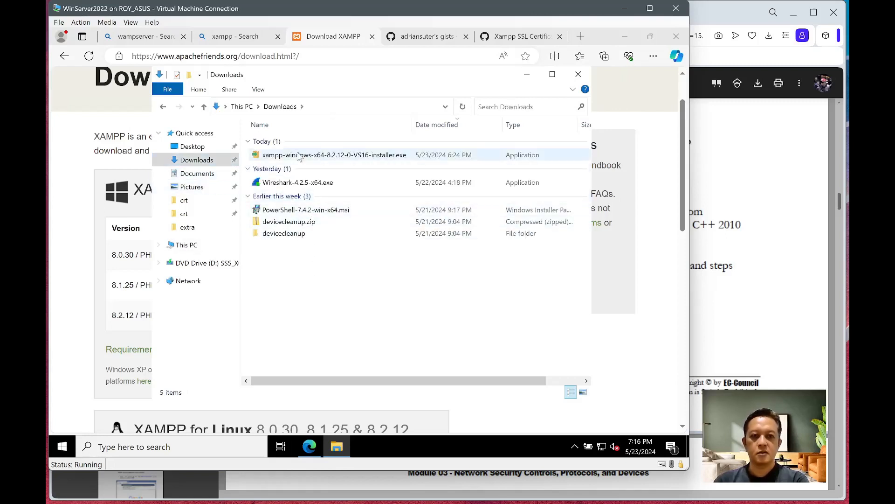
click(299, 156)
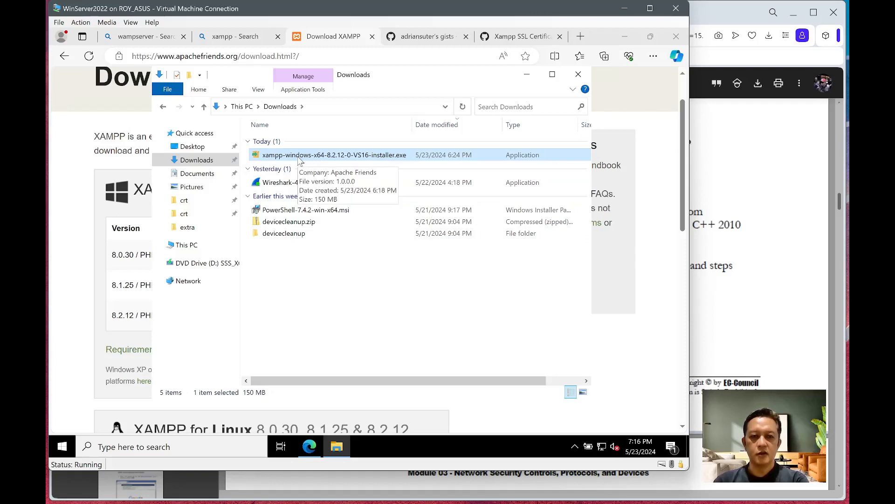
double_click(303, 156)
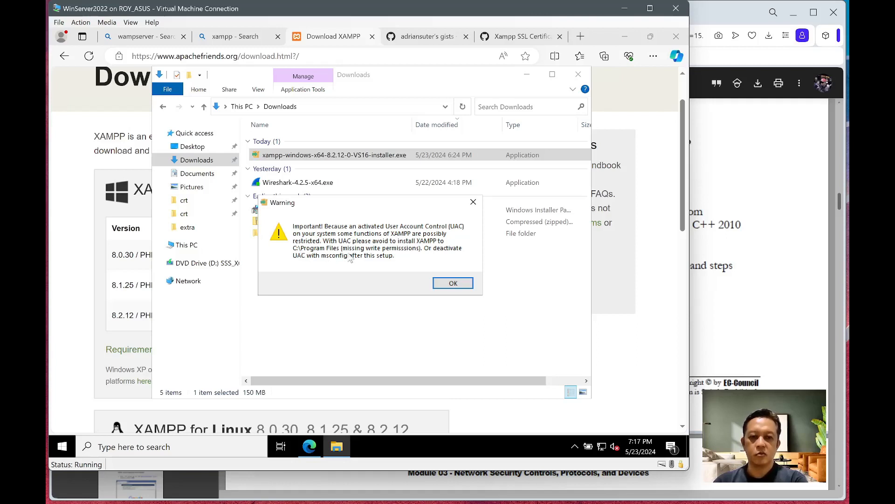
- Get past the UAC warning to the C:\xampp installation folder page, then abort XAMPP setup
click(453, 282)
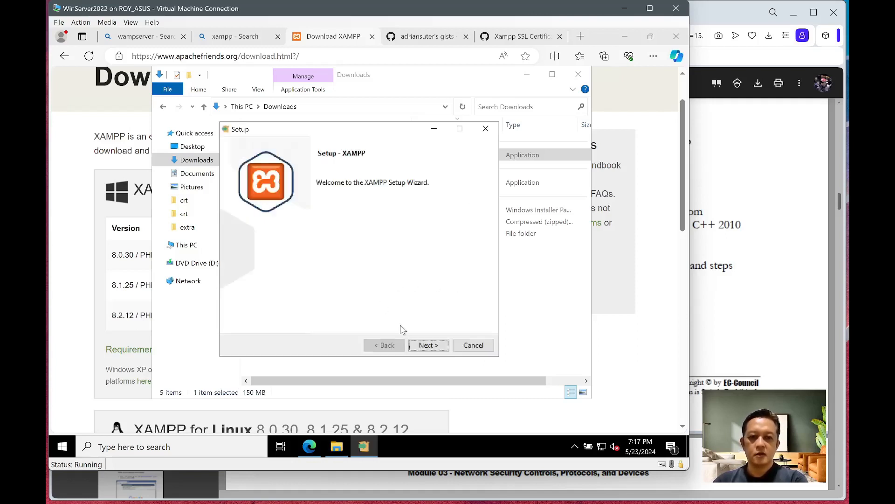
click(427, 345)
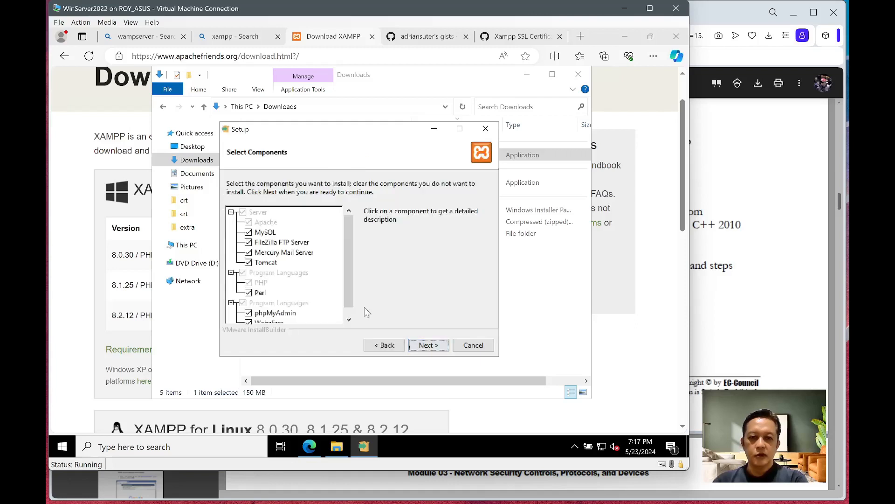
drag(348, 248, 363, 283)
click(427, 344)
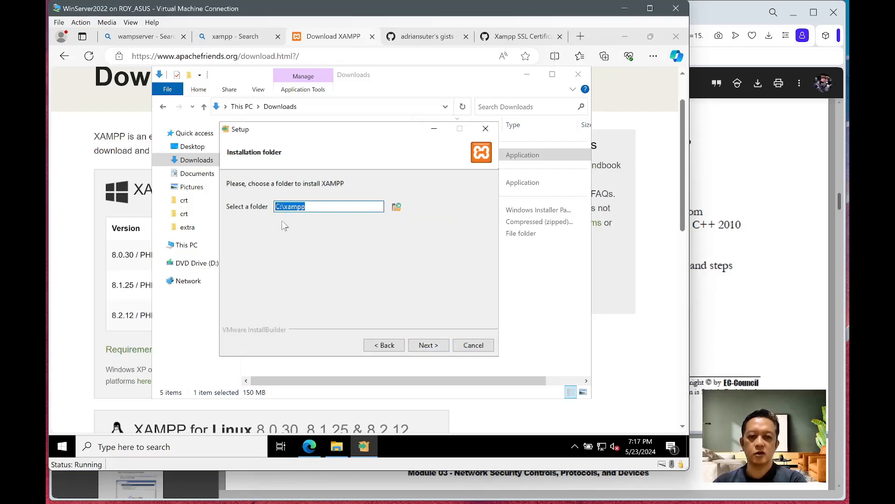
click(471, 347)
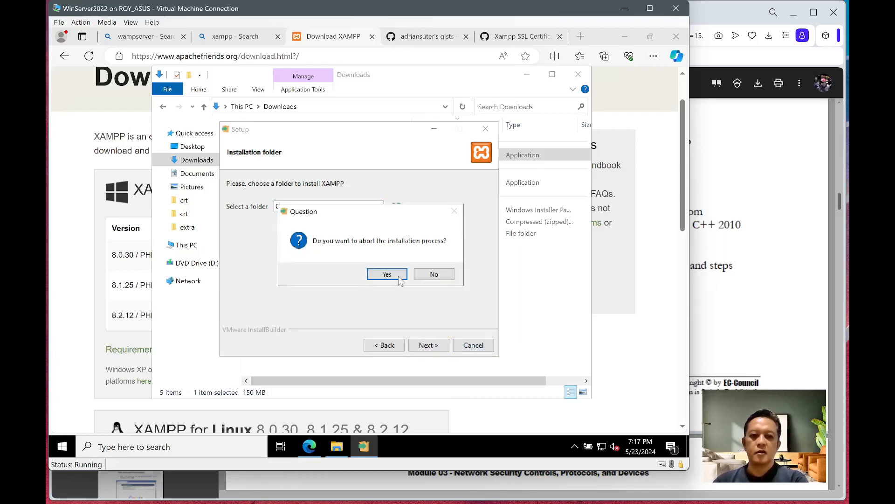
click(383, 276)
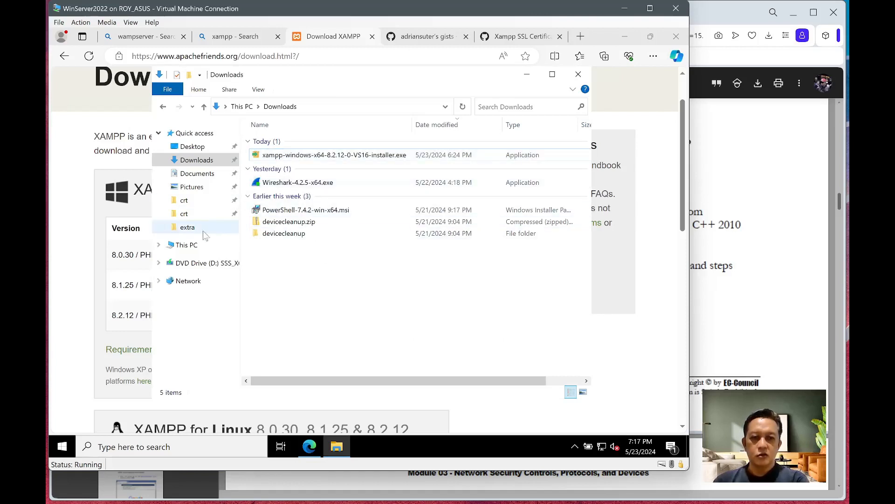
- Check the existing xampp folder on Local Disk (C:), then launch XAMPP Control Panel v3.3.0 from Start
click(215, 245)
double_click(330, 272)
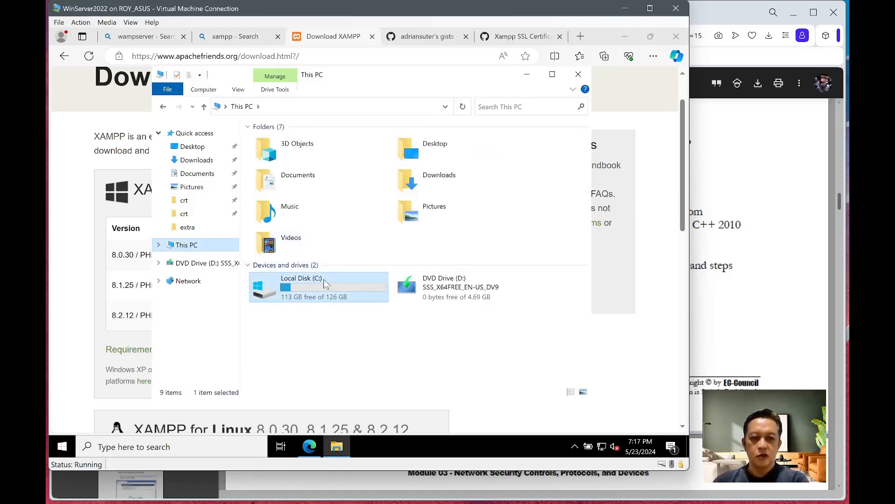
double_click(273, 236)
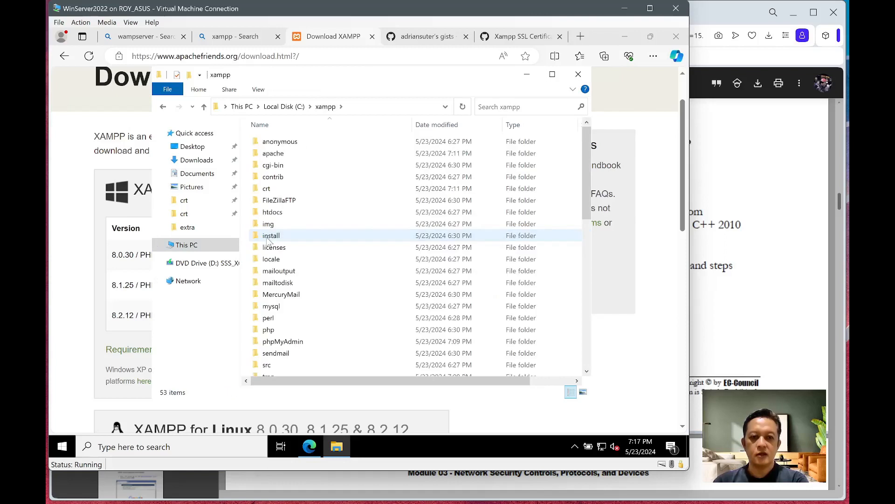
click(284, 106)
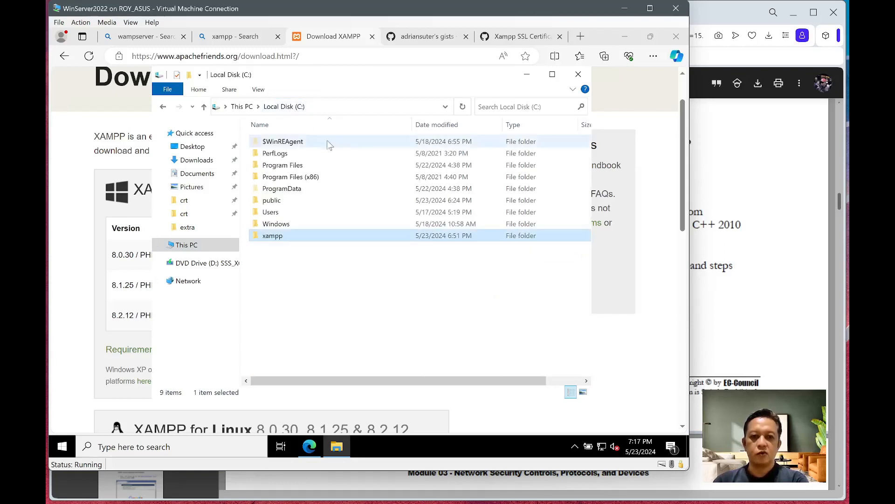
click(297, 284)
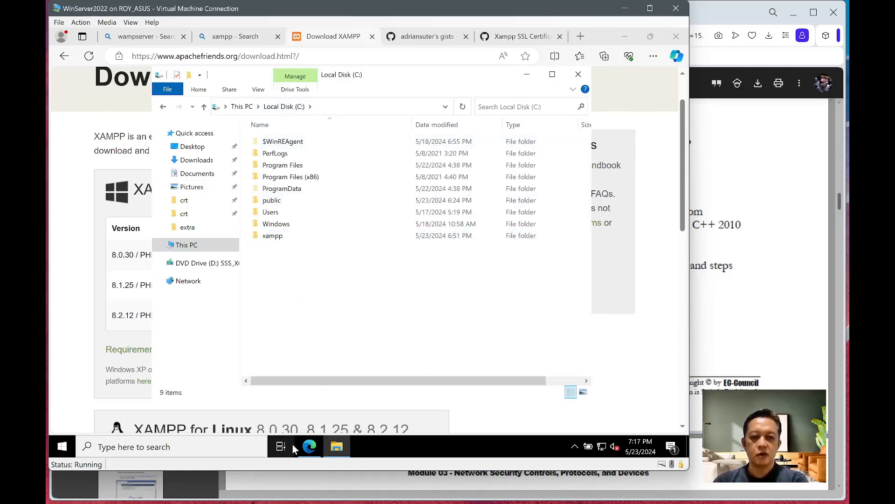
click(62, 447)
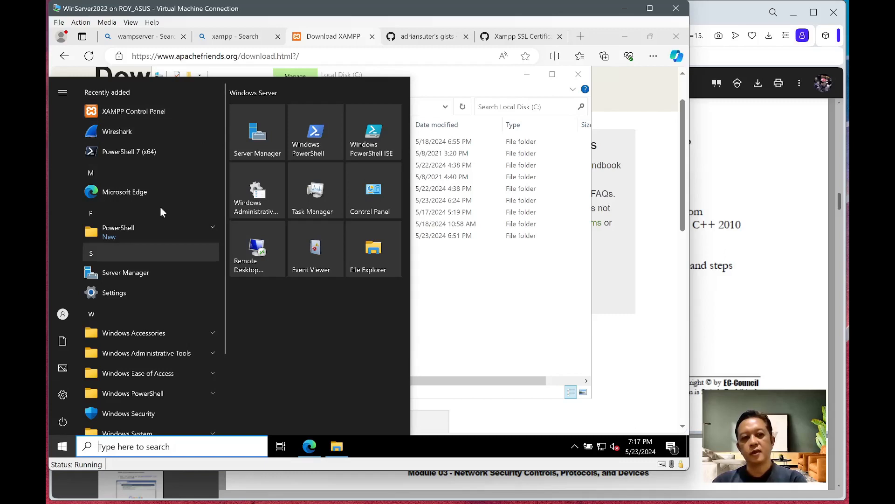
click(108, 116)
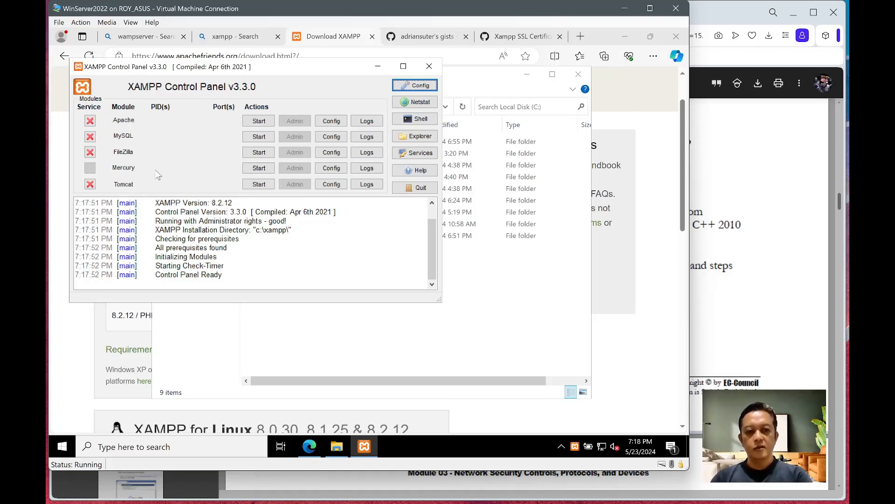
- Start Apache in the Control Panel so it runs on ports 80 and 443
click(256, 121)
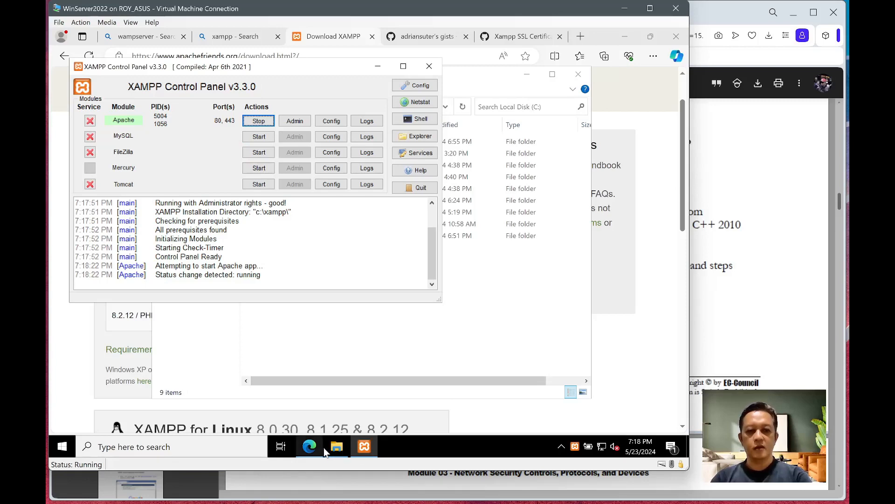
key(super)
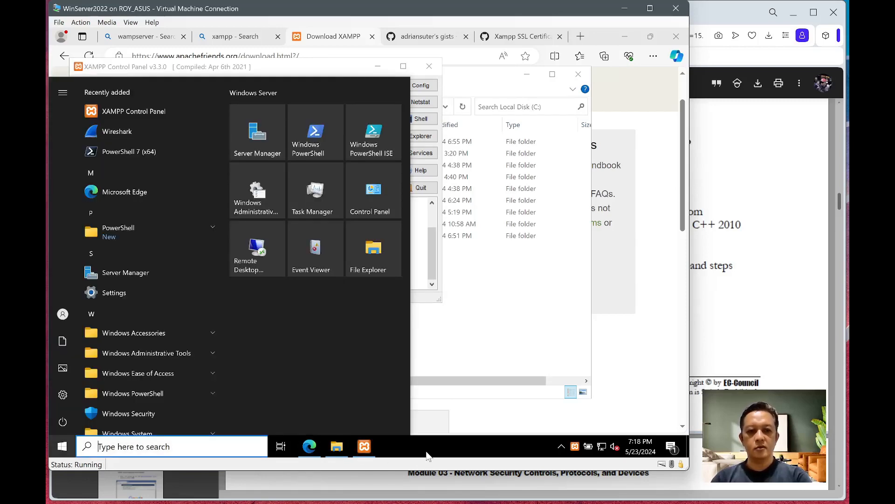
key(super)
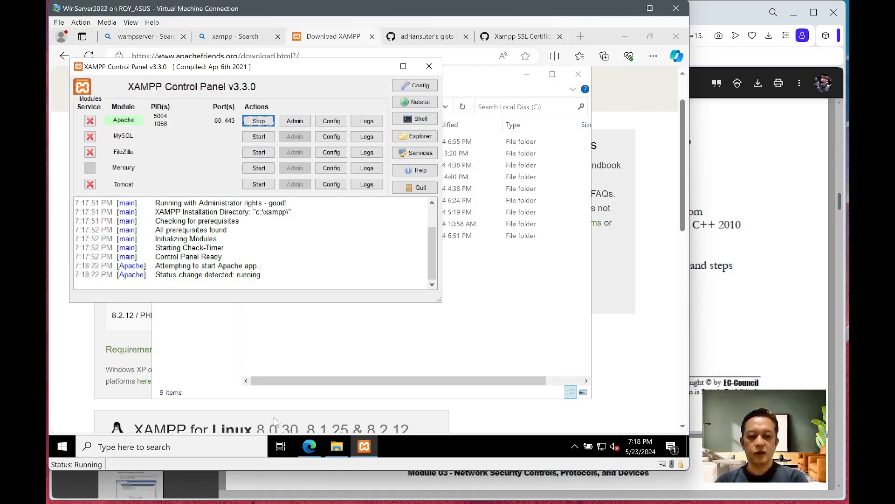
key(super)
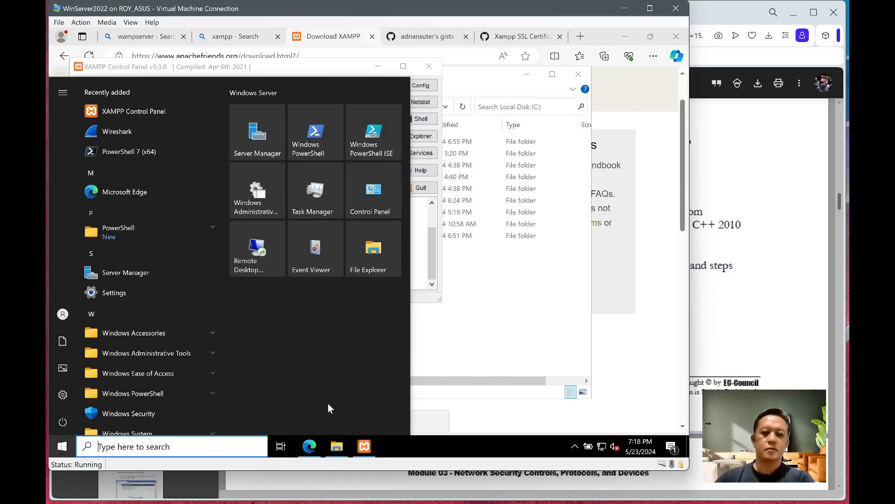
- Open Command Prompt and run netstat -na | find ":80" to confirm port 80 is listening
text(cmd)
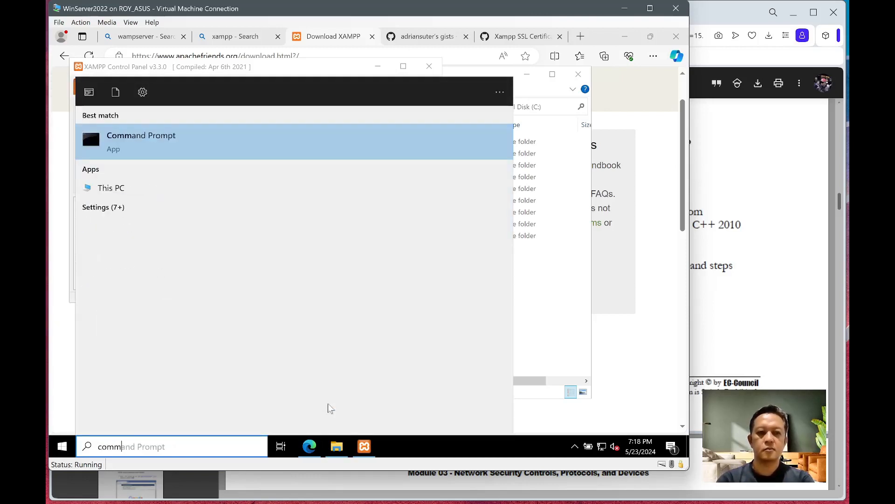
key(Return)
text(netstat )
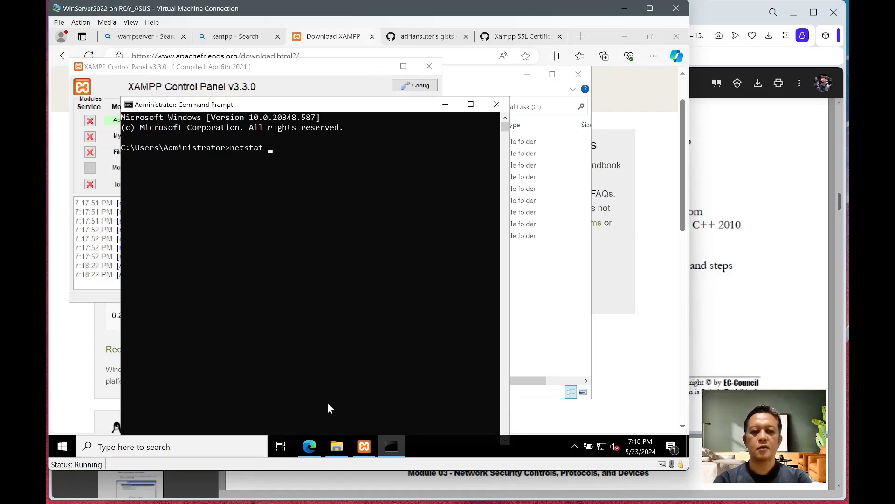
text(-na )
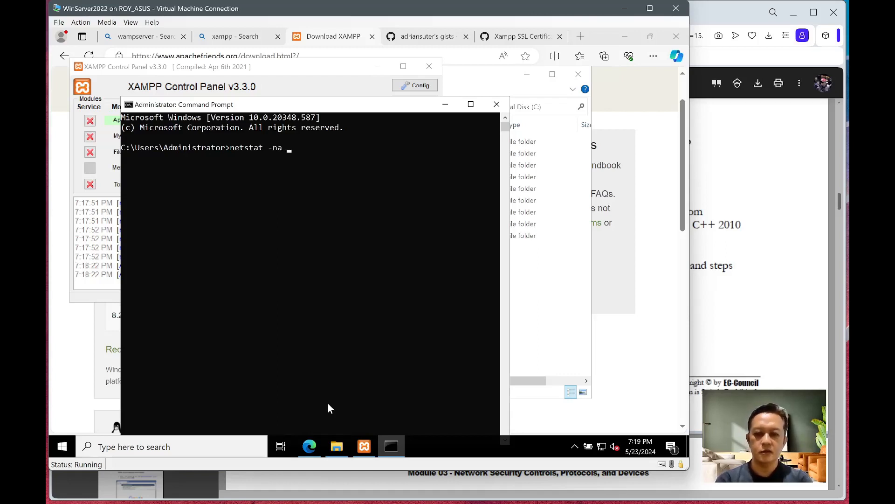
text(| find ":80)
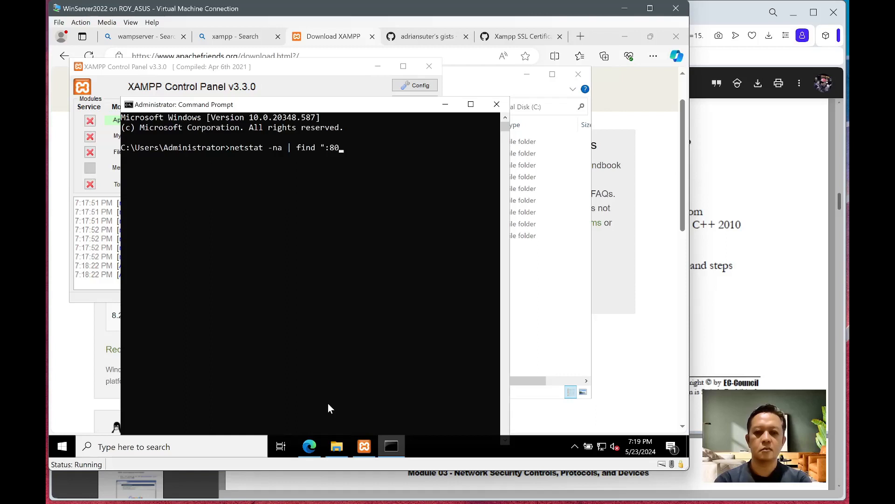
text(")
key(Return)
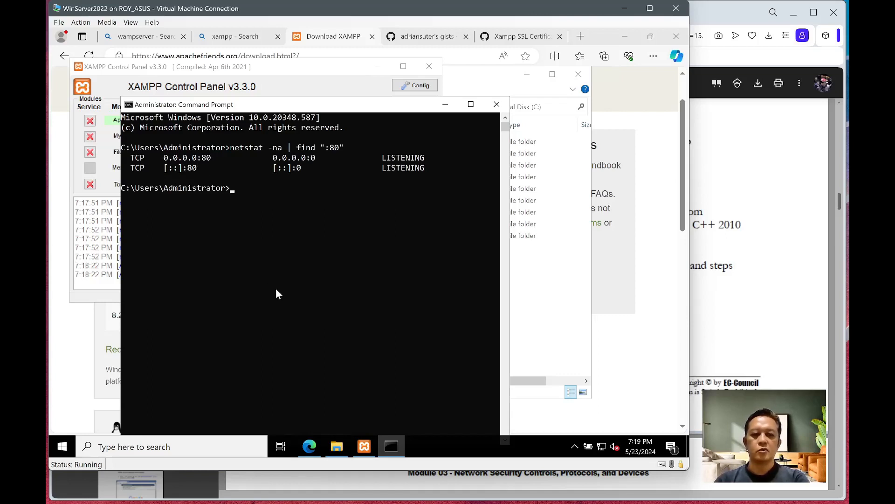
- Rerun the netstat check with ":443" to confirm port 443 is LISTENING
key(Up)
key(Left)
key(BackSpace)
key(BackSpace)
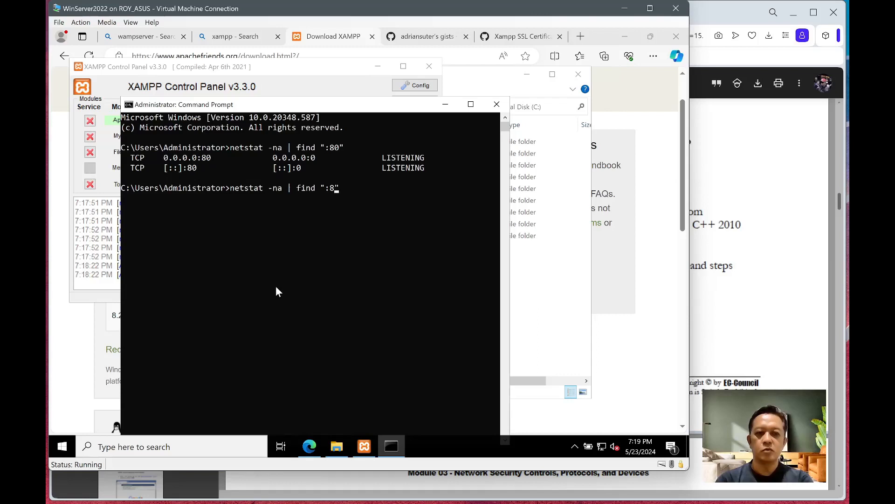
text(443)
key(Return)
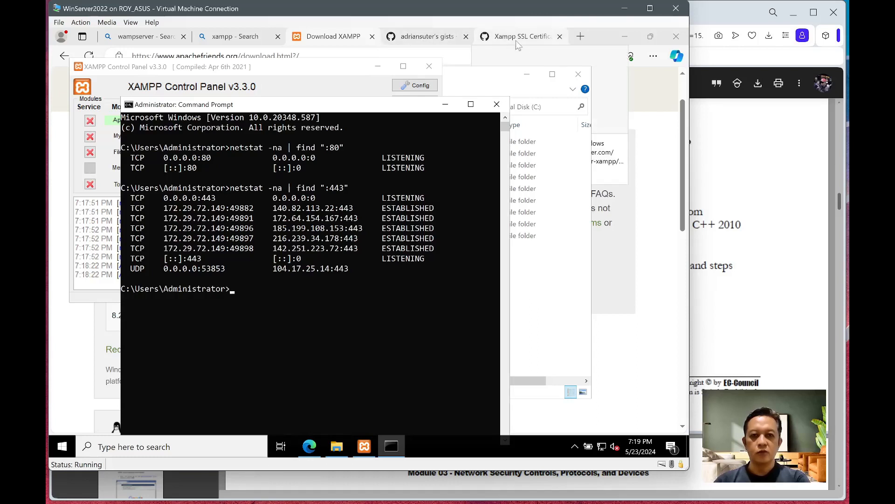
click(581, 36)
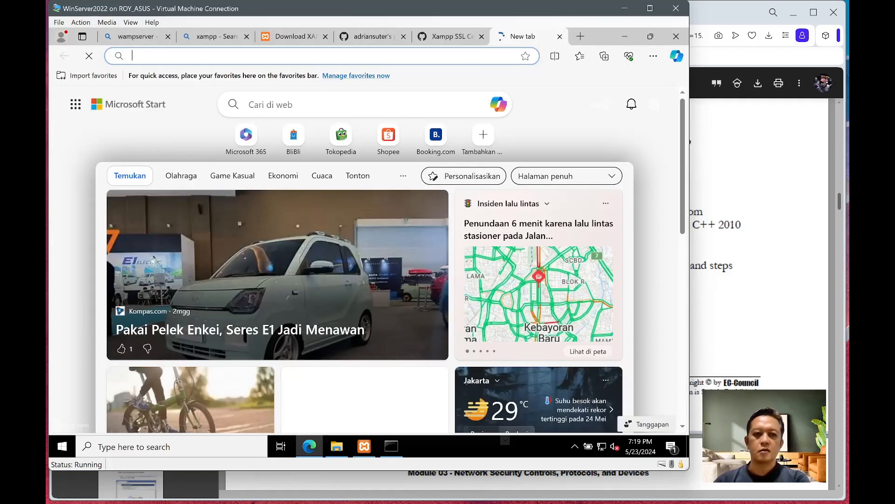
- Load localhost to show the Welcome to XAMPP for Windows 8.2.12 dashboard
text(localhost)
key(Return)
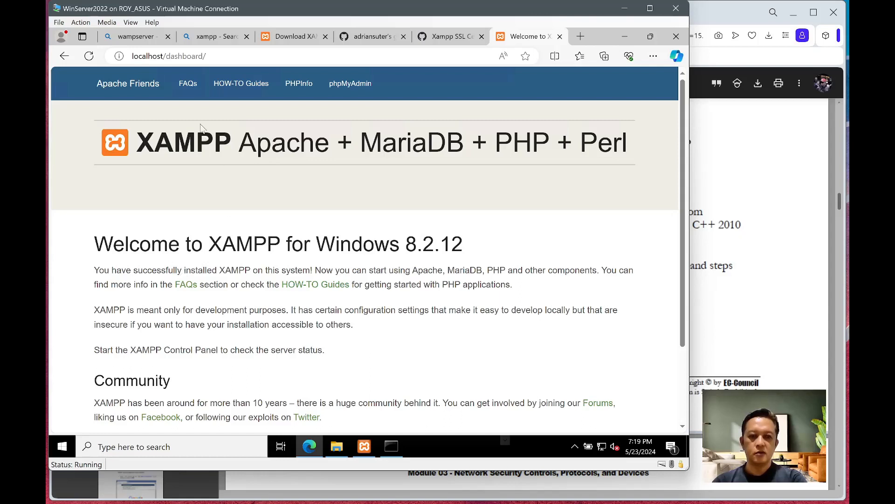
scroll(196, 278, down, 2)
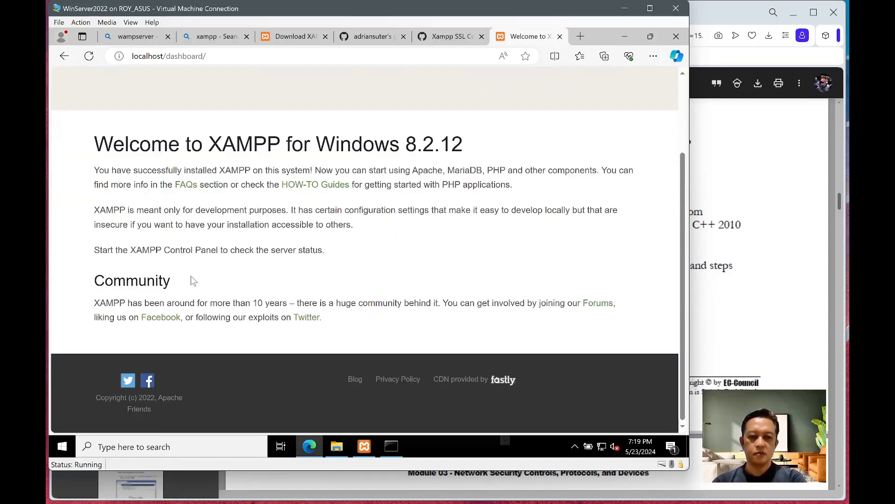
scroll(191, 279, up, 2)
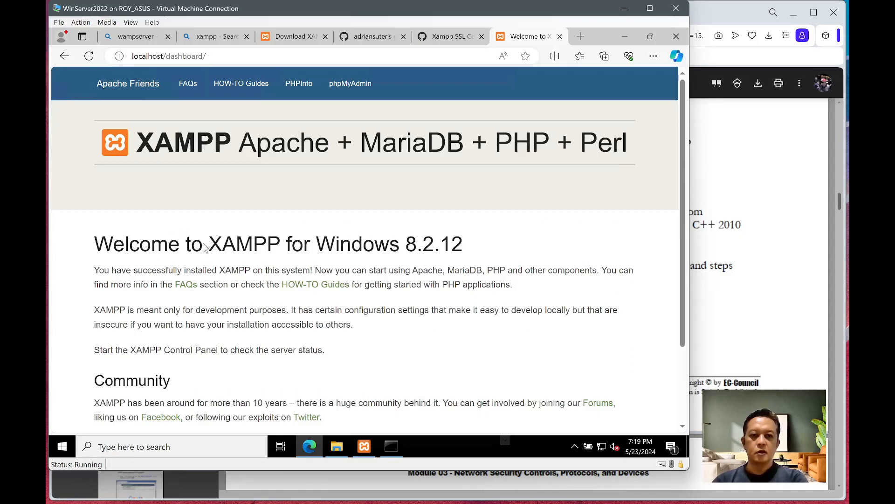
- Check the site information, which reports the connection isn't secure
click(120, 57)
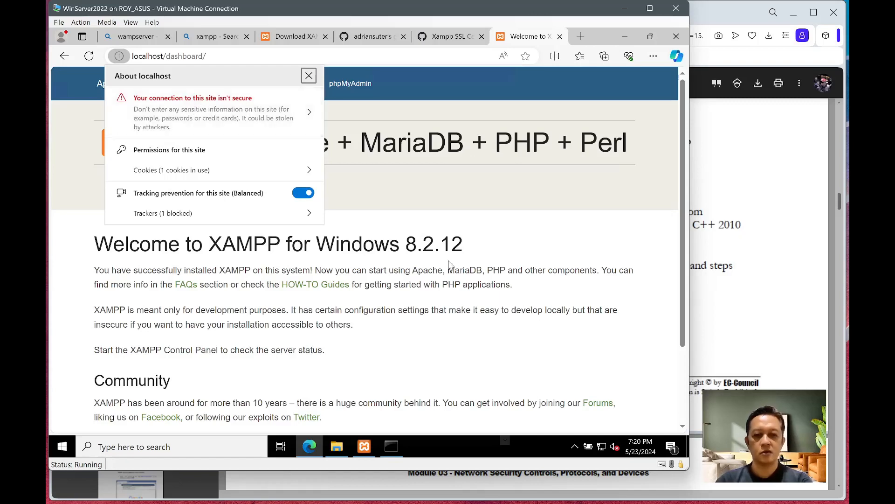
click(454, 315)
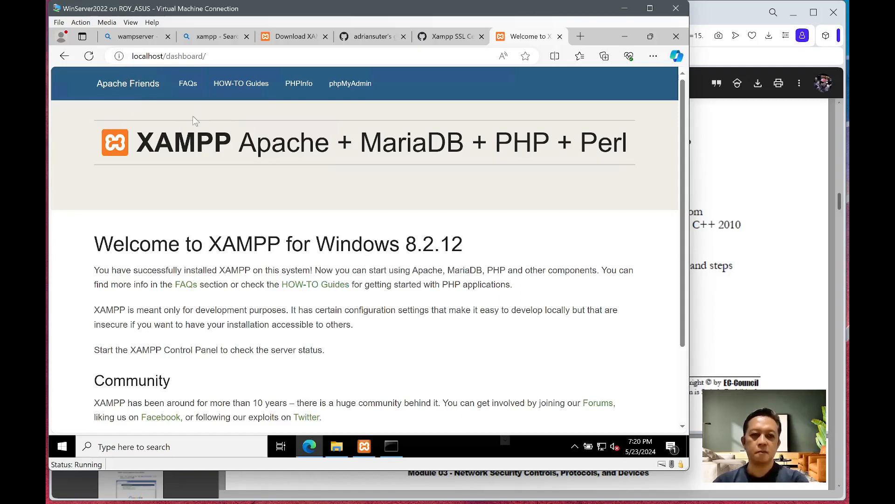
click(119, 56)
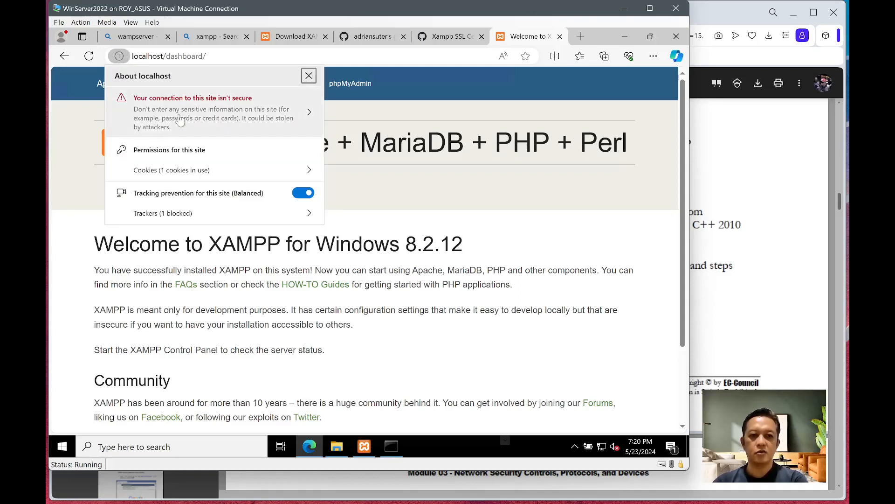
click(148, 60)
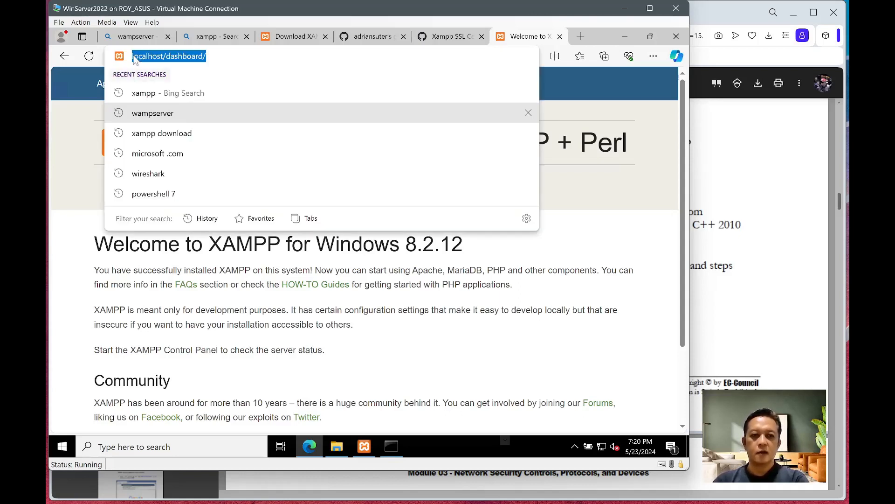
click(132, 58)
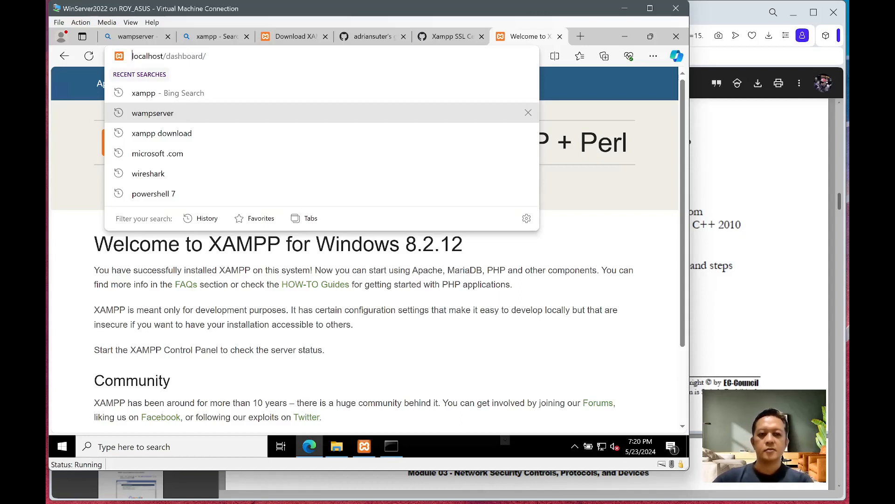
text(http://)
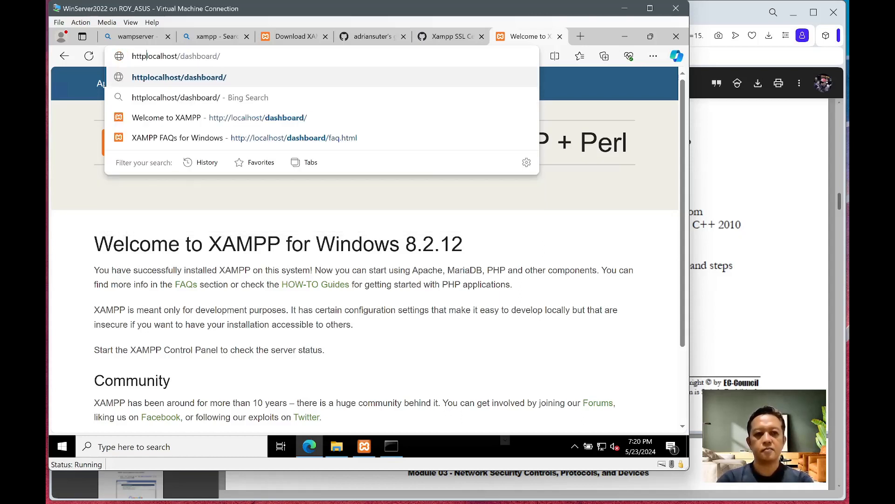
key(Return)
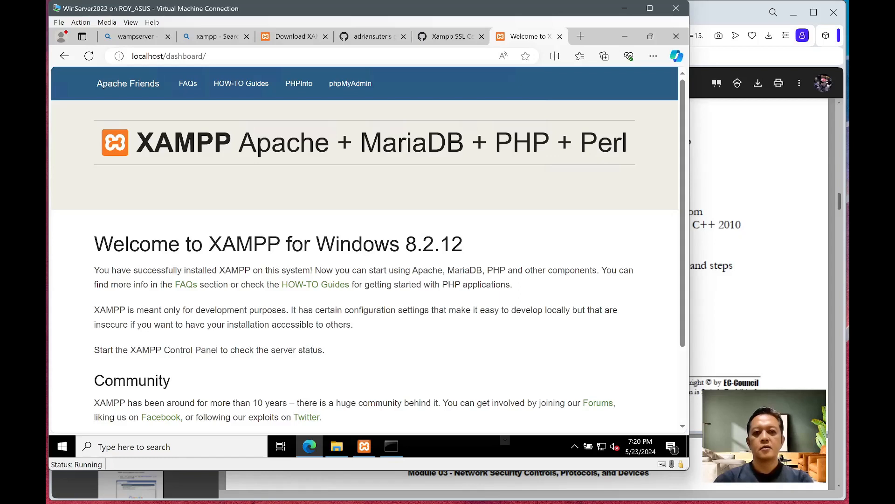
click(133, 57)
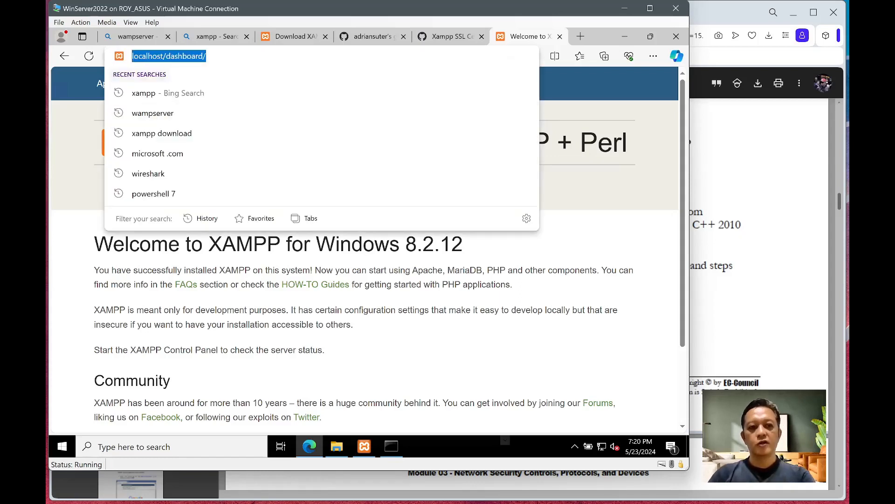
click(133, 56)
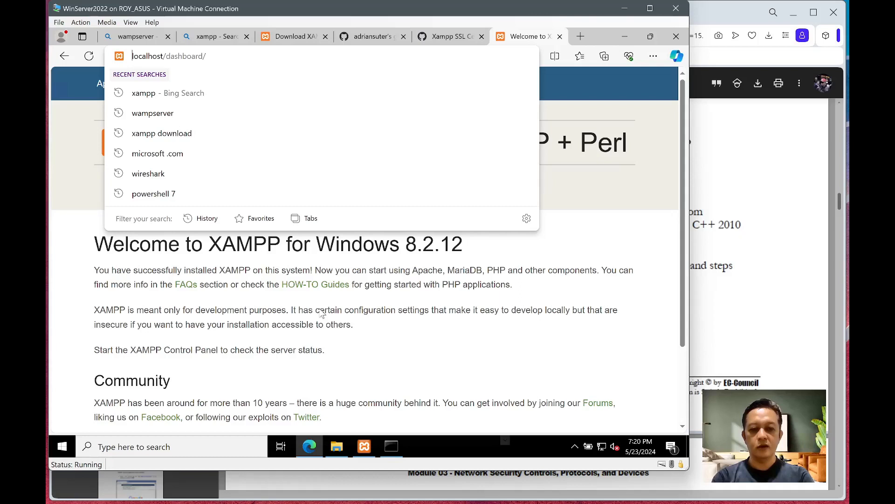
text(https:)
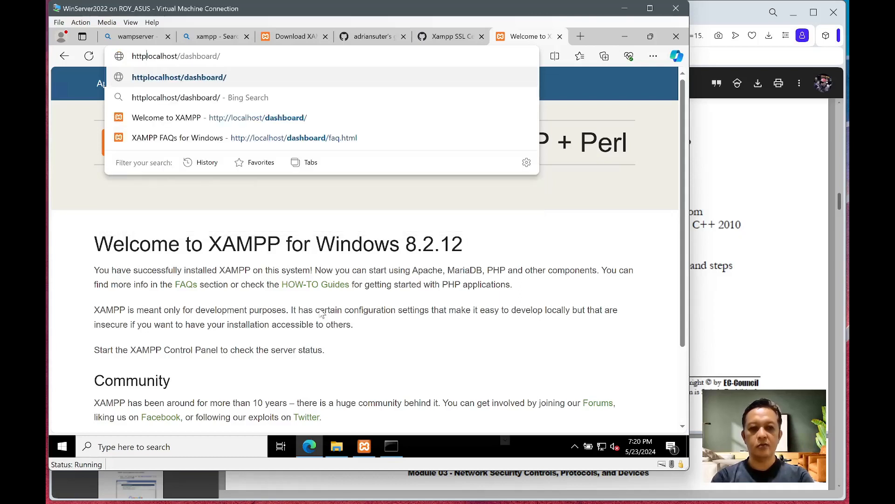
text(//)
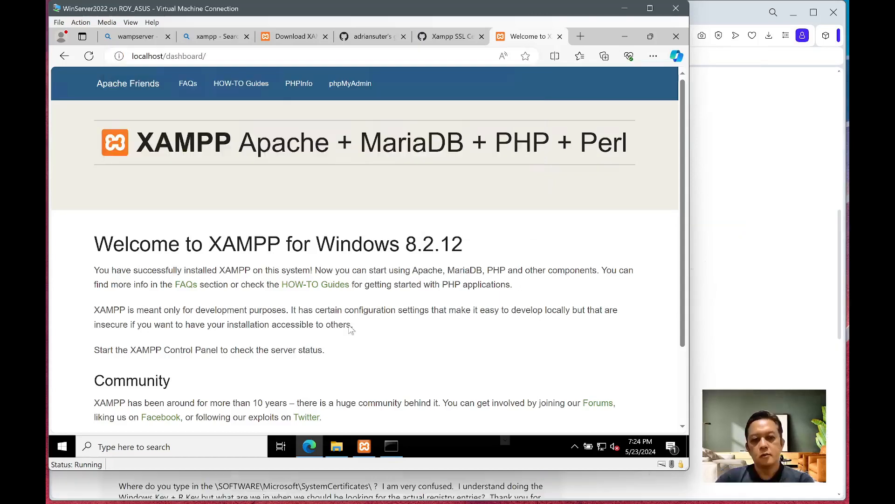
click(233, 55)
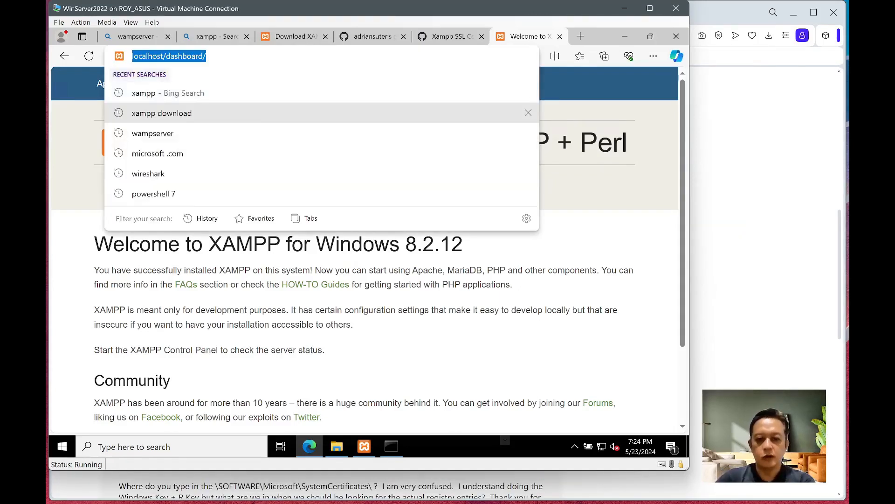
text(https://)
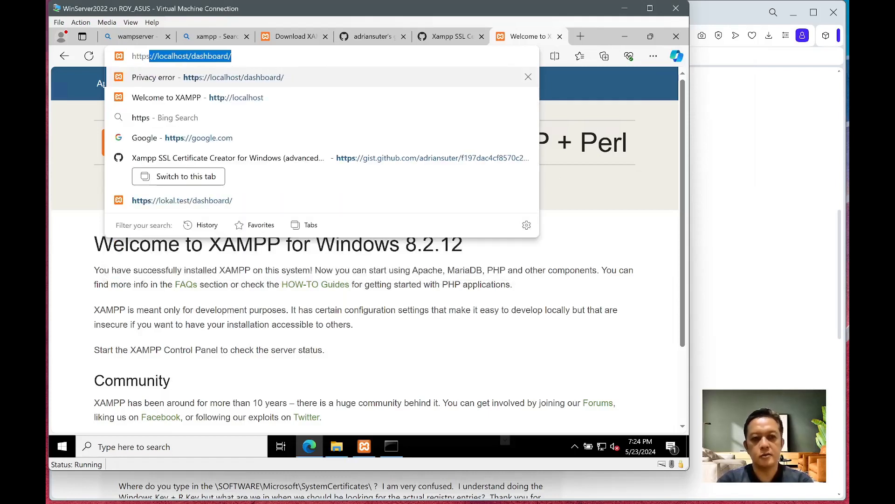
key(Right)
key(BackSpace)
key(BackSpace)
key(BackSpace)
key(BackSpace)
key(BackSpace)
key(BackSpace)
key(BackSpace)
key(BackSpace)
key(BackSpace)
key(BackSpace)
key(BackSpace)
key(BackSpace)
key(BackSpace)
text(st)
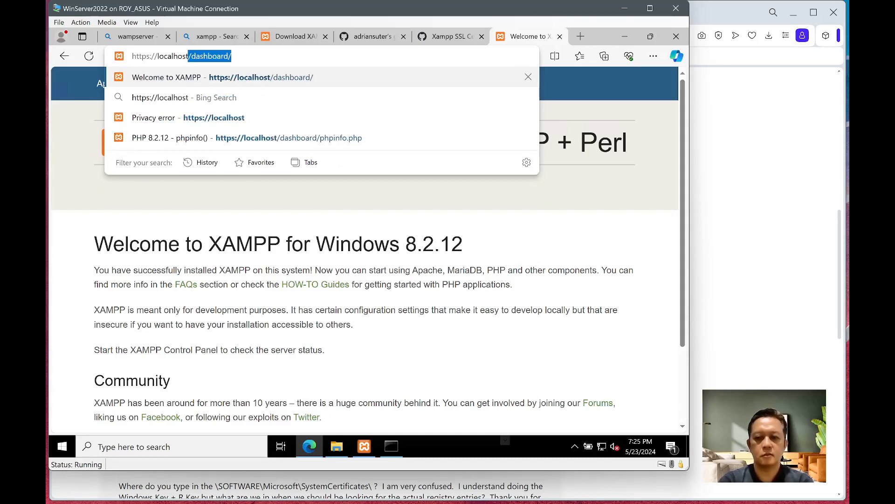
text(\)
key(BackSpace)
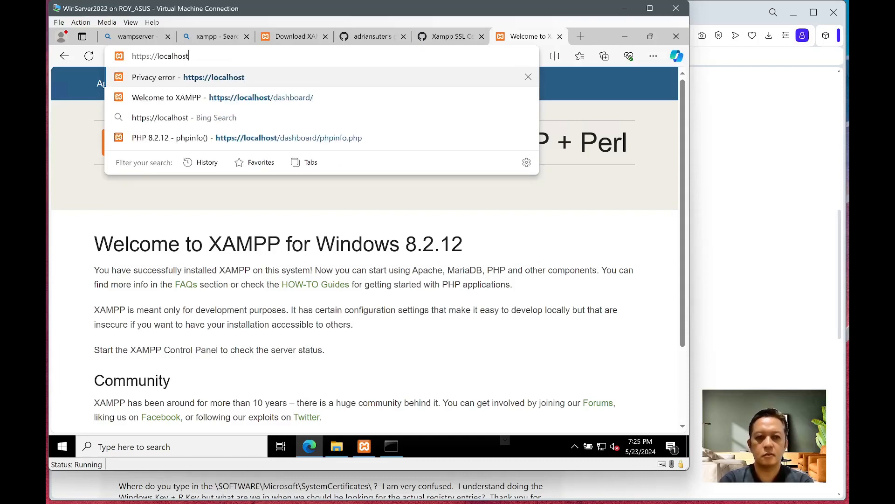
key(Return)
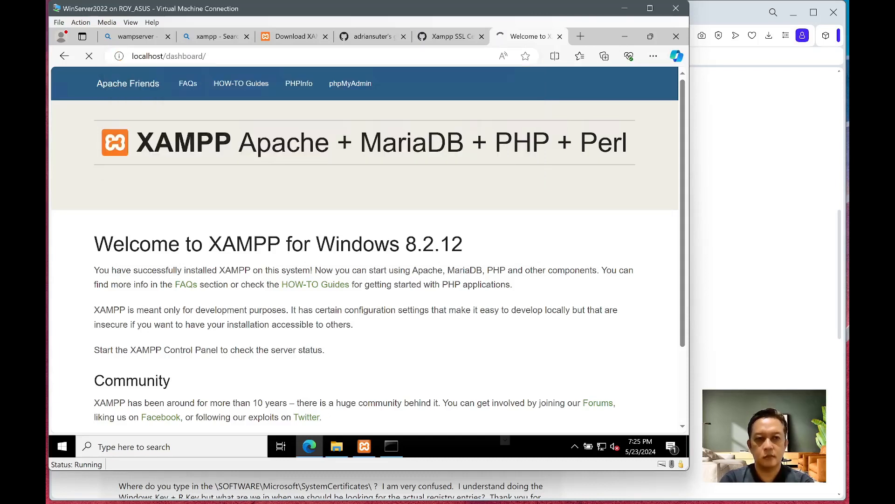
key(ctrl+l)
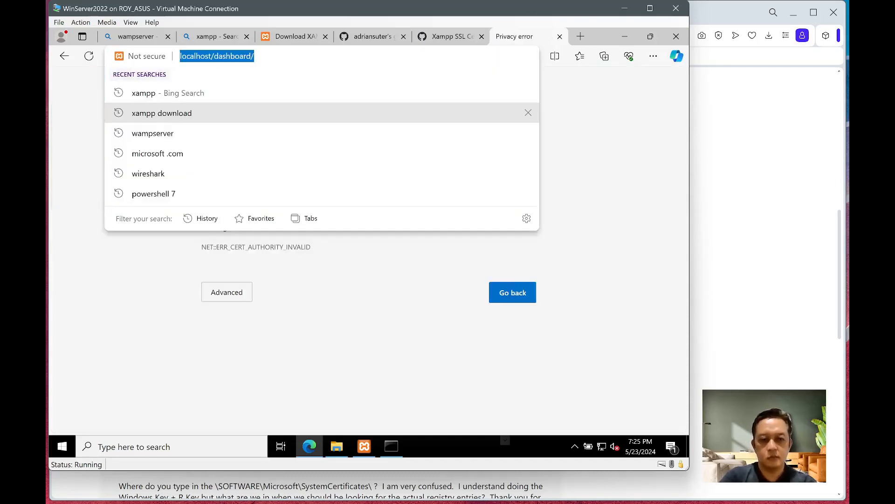
text(h)
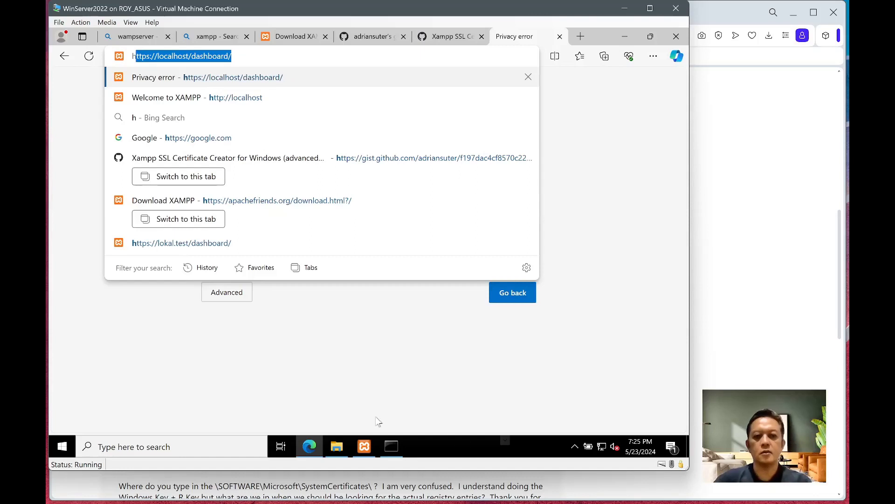
key(Return)
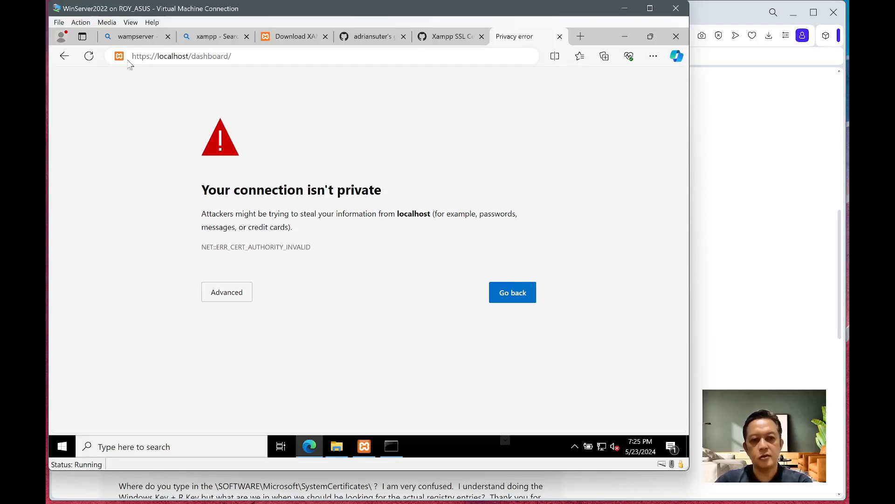
click(226, 294)
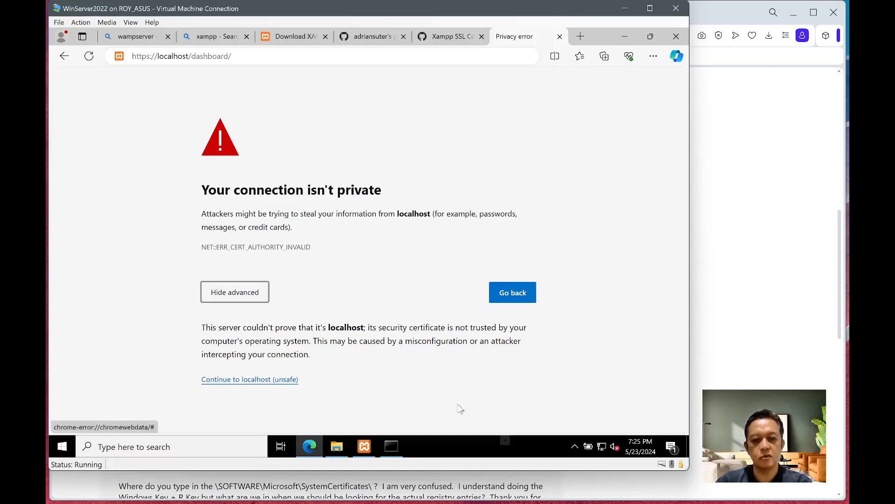
click(275, 380)
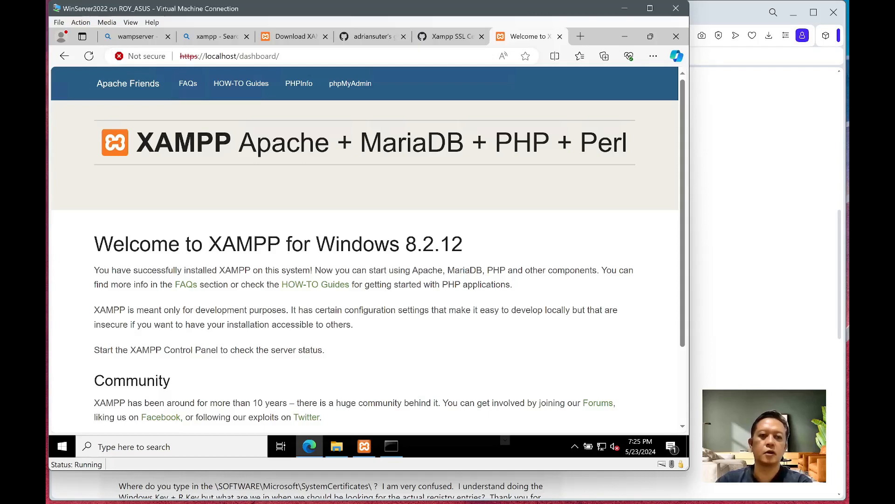
- Check the Not secure site info panel, then switch to the gist author's profile page
click(134, 57)
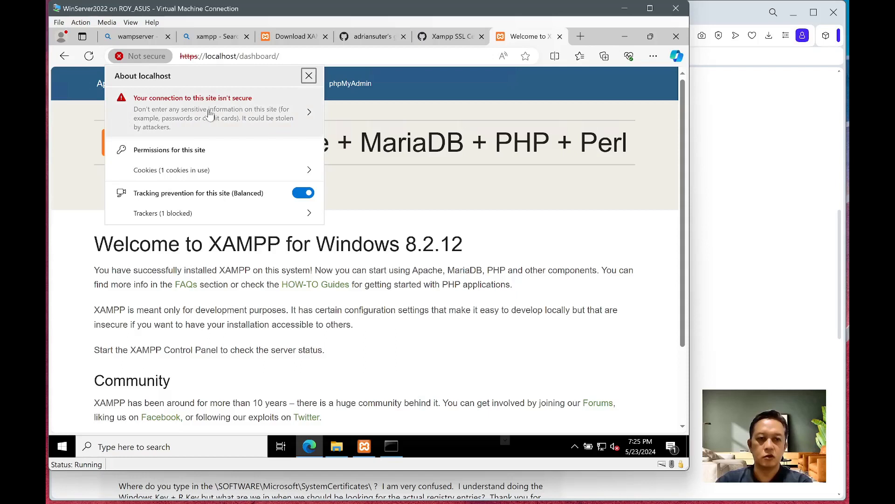
click(434, 269)
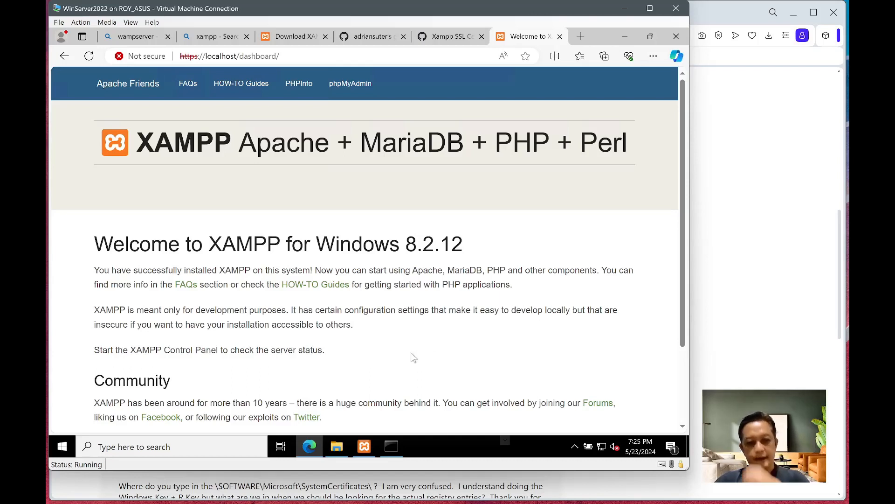
click(371, 38)
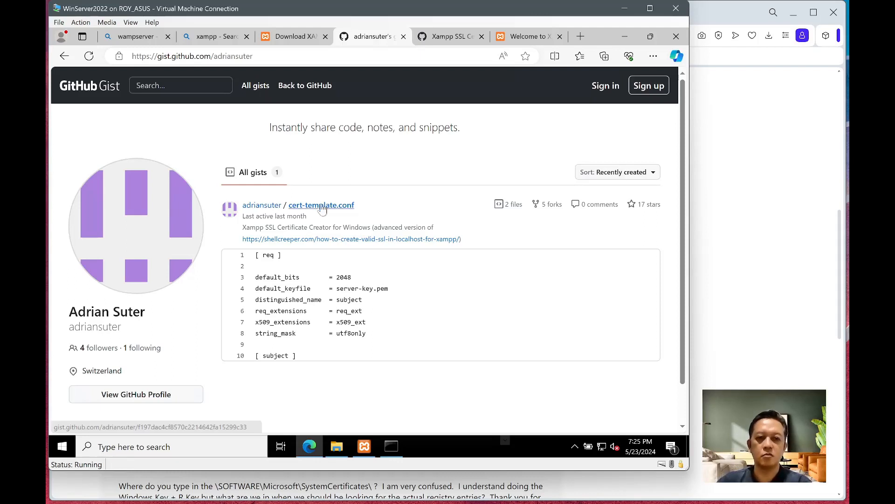
- Open the Xampp SSL Certificate Creator for Windows gist and review cert-template.conf and make-cert.bat
mouse_move(317, 217)
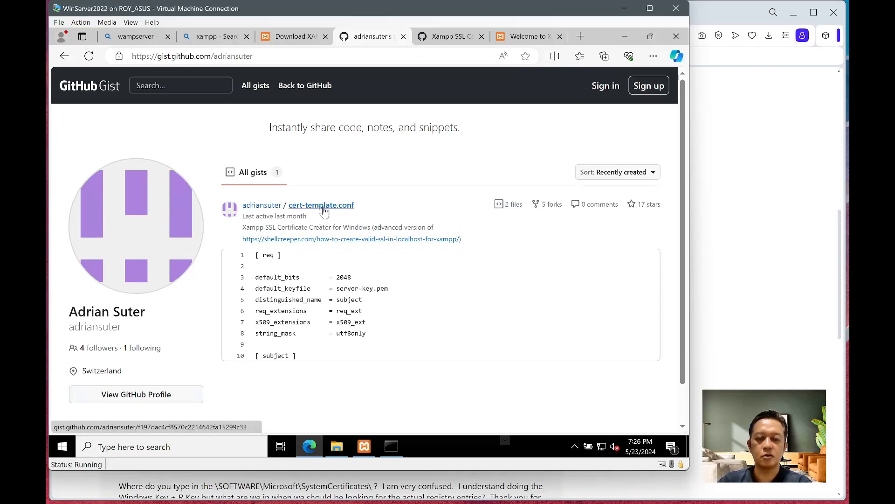
click(448, 38)
scroll(351, 176, up, 15)
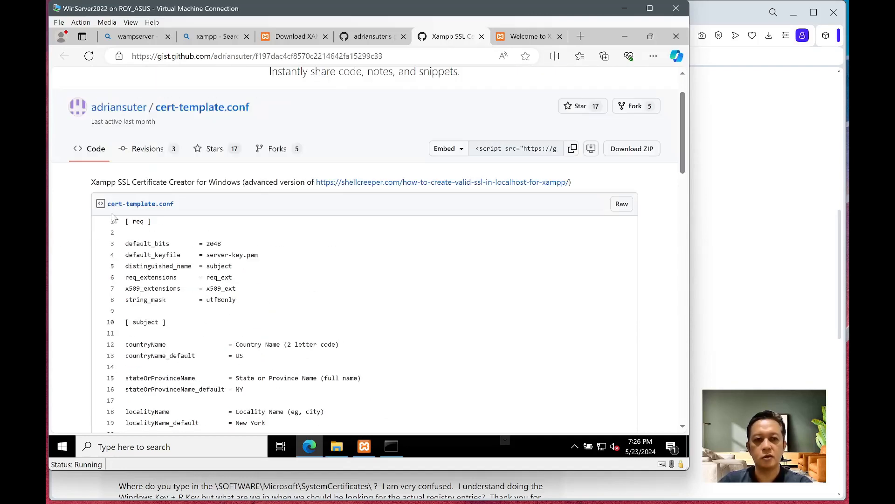
drag(684, 139, 694, 301)
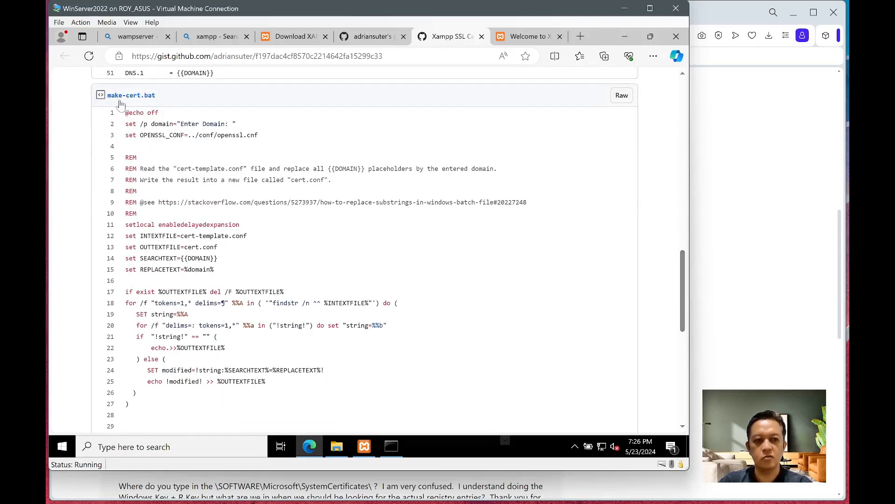
drag(682, 275, 674, 115)
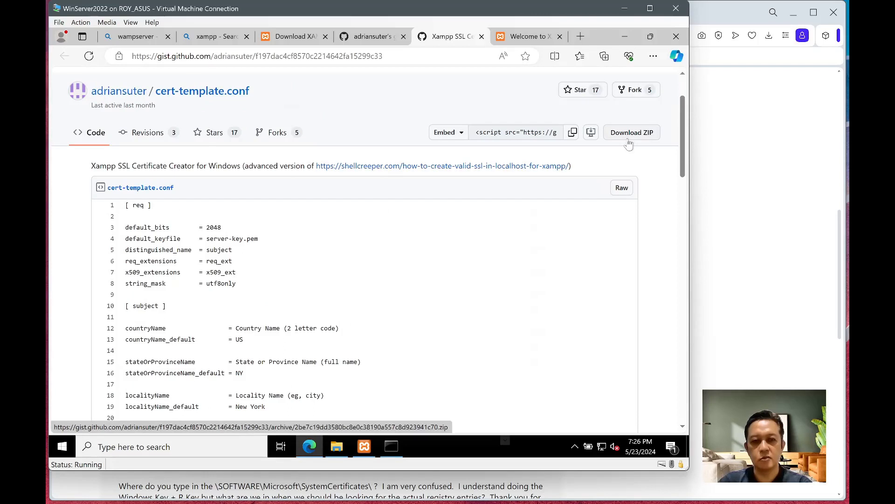
scroll(684, 161, down, 1)
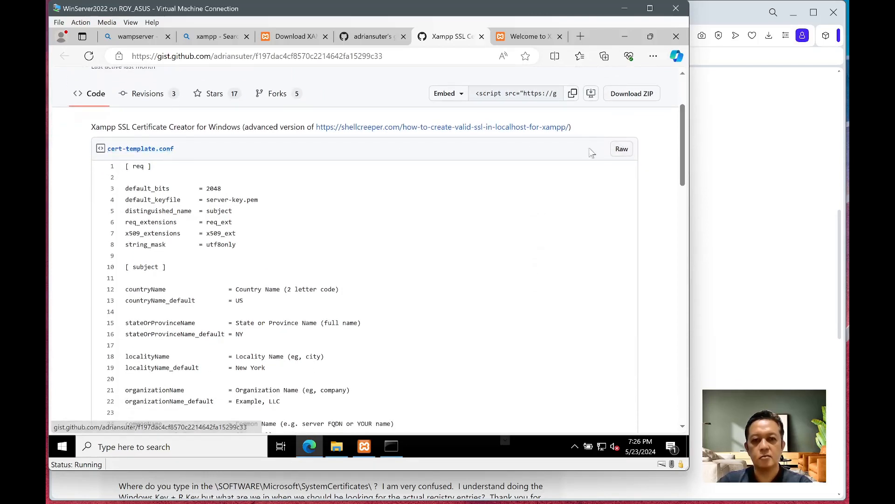
- Save the raw cert-template.conf link, browsing to C:\xampp\apache in the save dialog
right_click(622, 150)
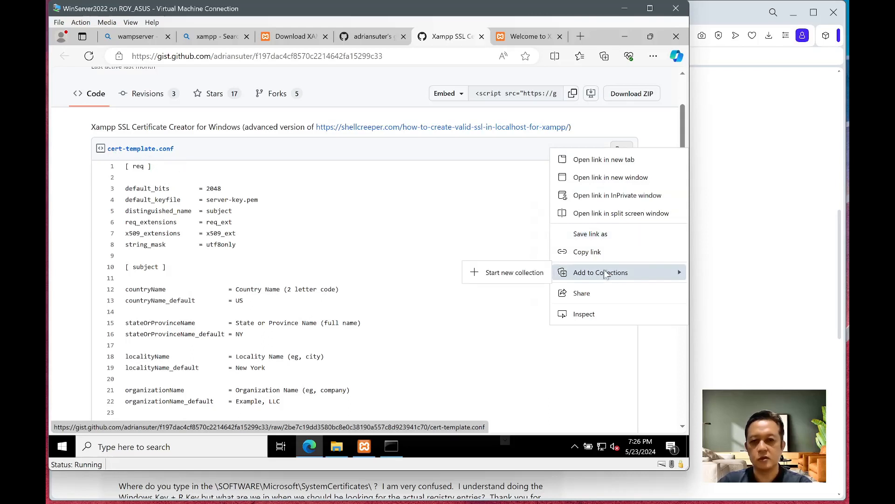
click(589, 236)
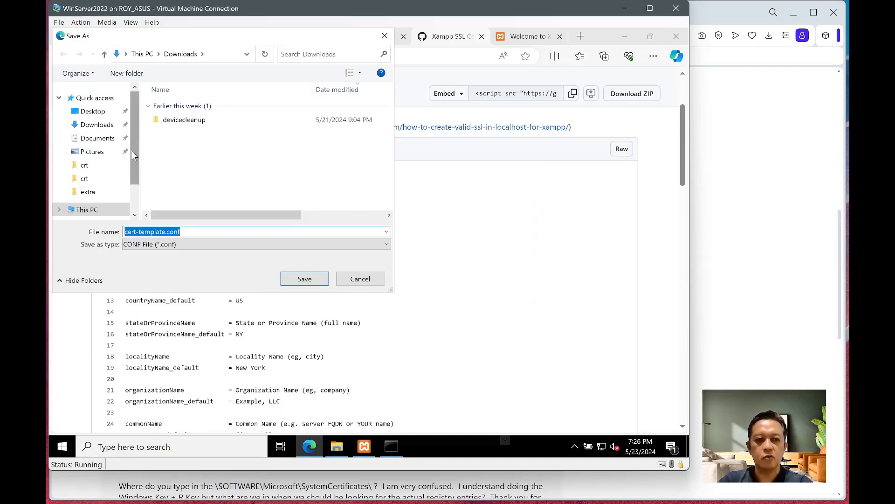
drag(133, 151, 139, 187)
click(110, 160)
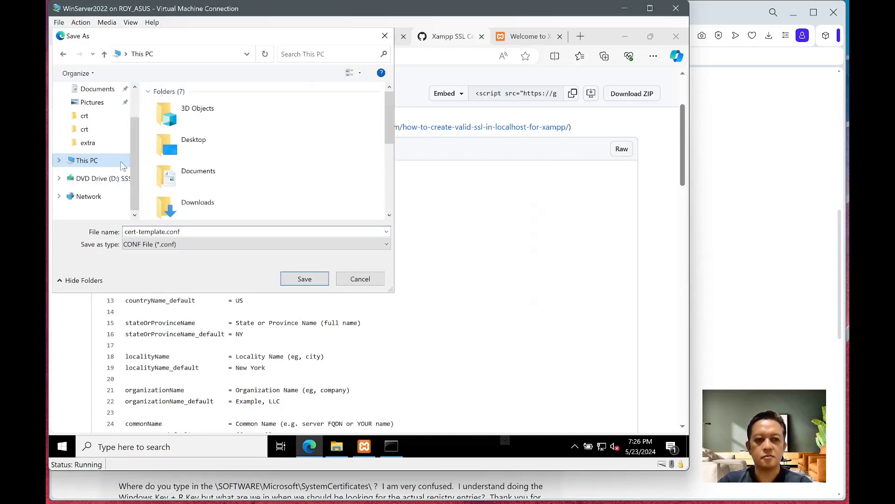
scroll(265, 199, down, 5)
double_click(206, 175)
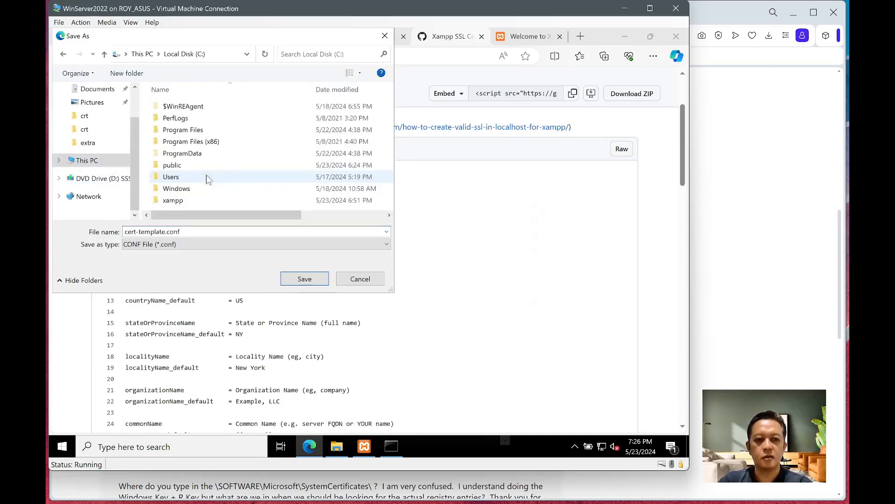
double_click(169, 201)
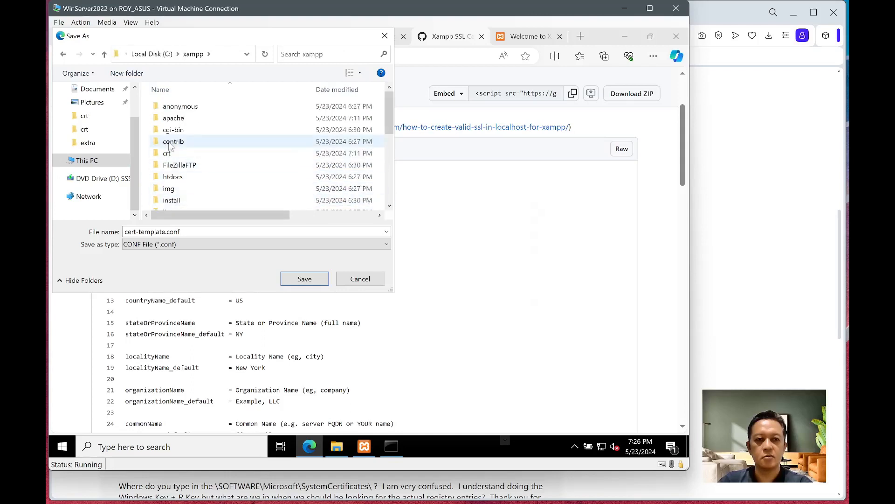
double_click(176, 120)
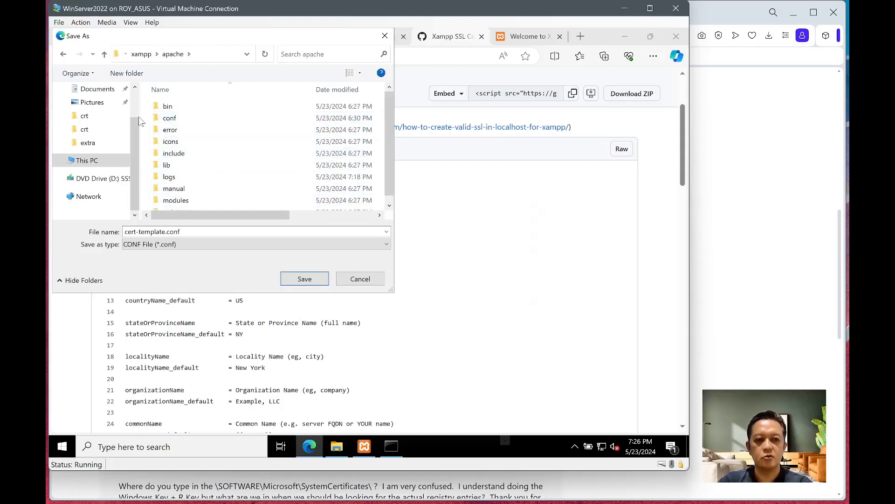
- Create a new crt folder there and save cert-template.conf into it
click(118, 77)
text(crt)
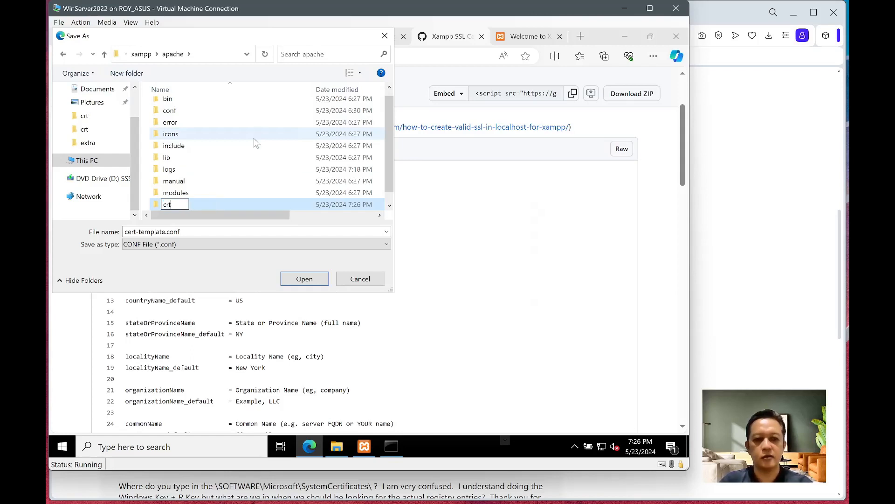
key(Return)
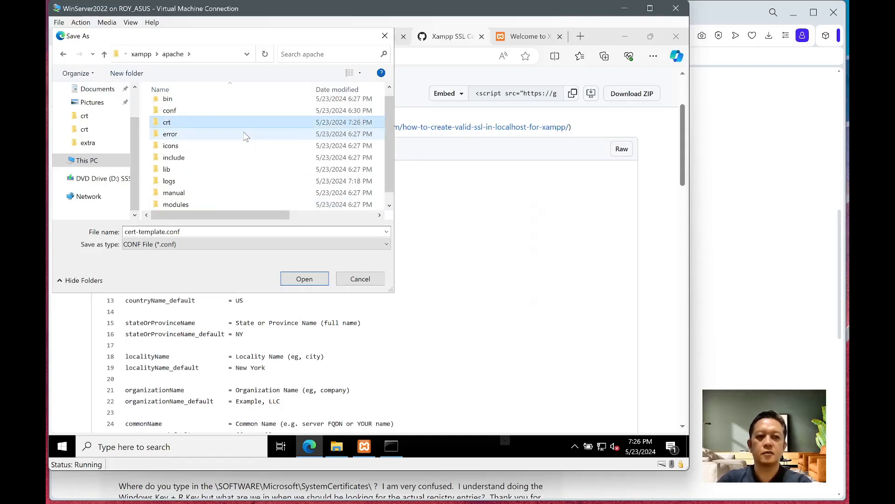
double_click(239, 126)
click(304, 279)
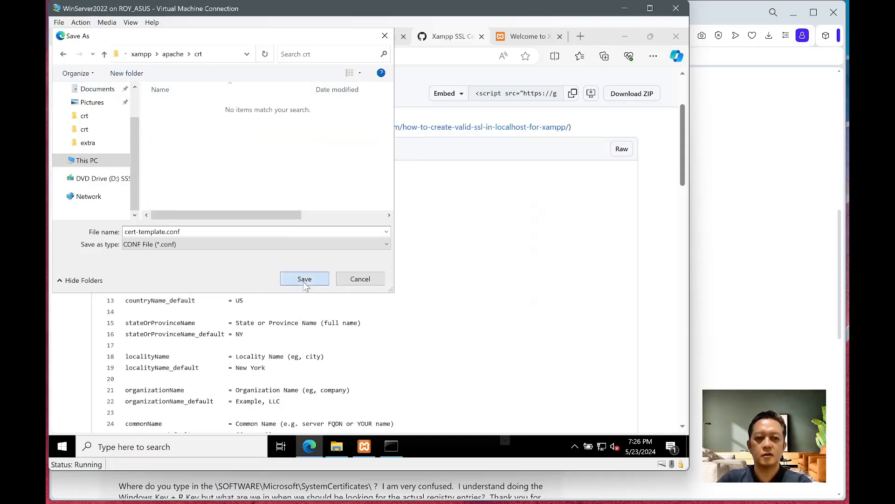
drag(683, 179, 692, 299)
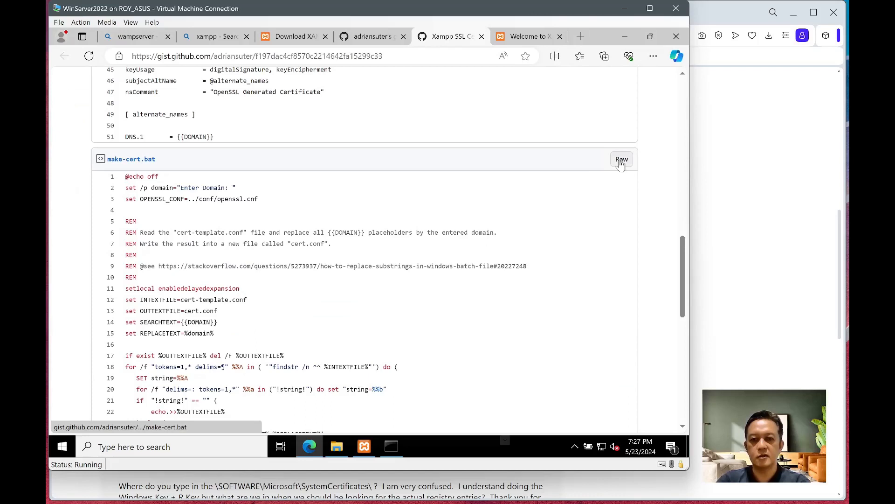
- Save the raw make-cert.bat file into the same crt folder
right_click(620, 161)
click(600, 247)
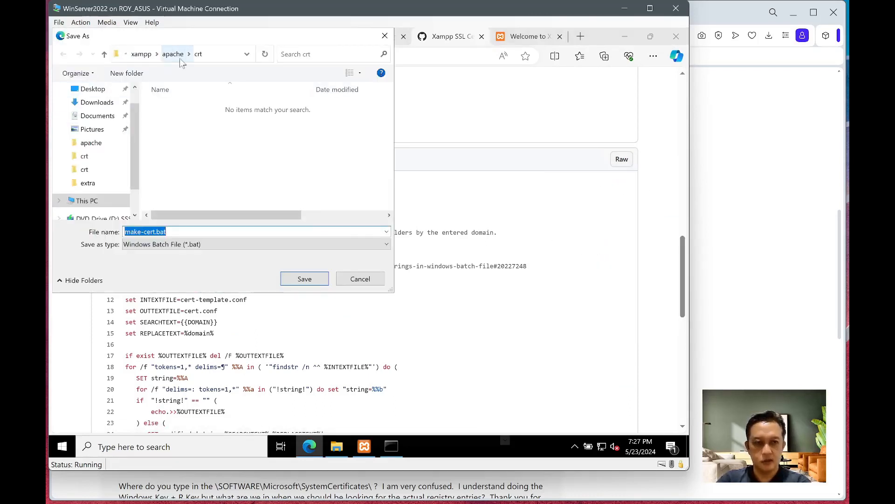
click(312, 282)
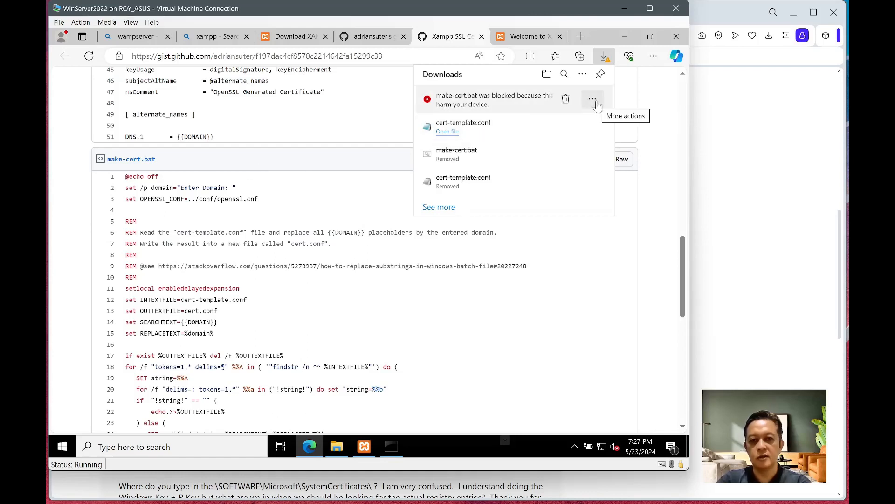
- Keep the blocked make-cert.bat download and open File Explorer from the taskbar
click(593, 99)
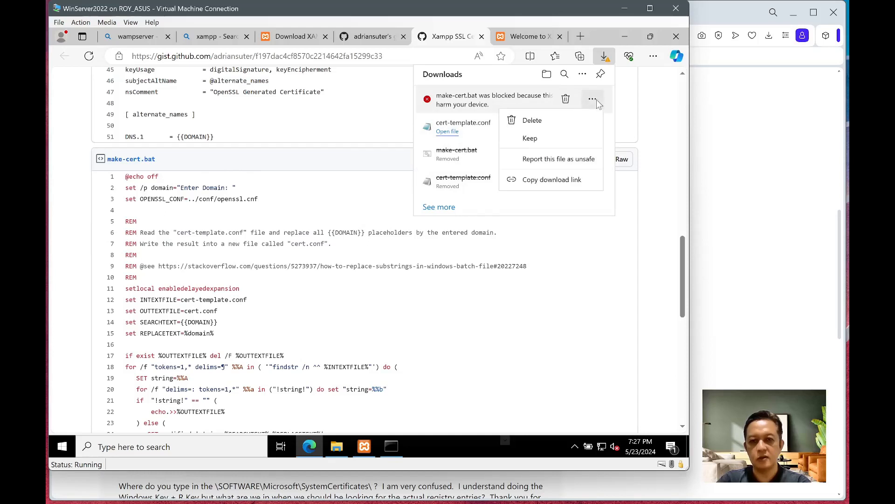
click(531, 138)
click(240, 212)
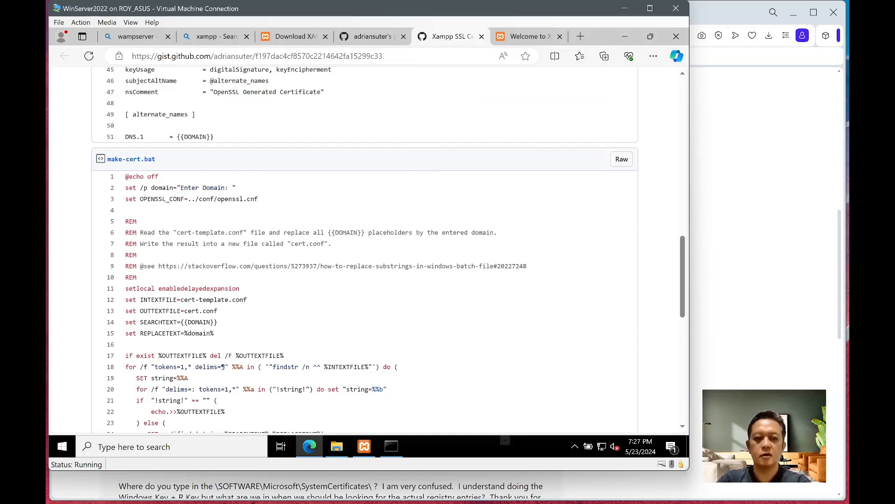
click(336, 449)
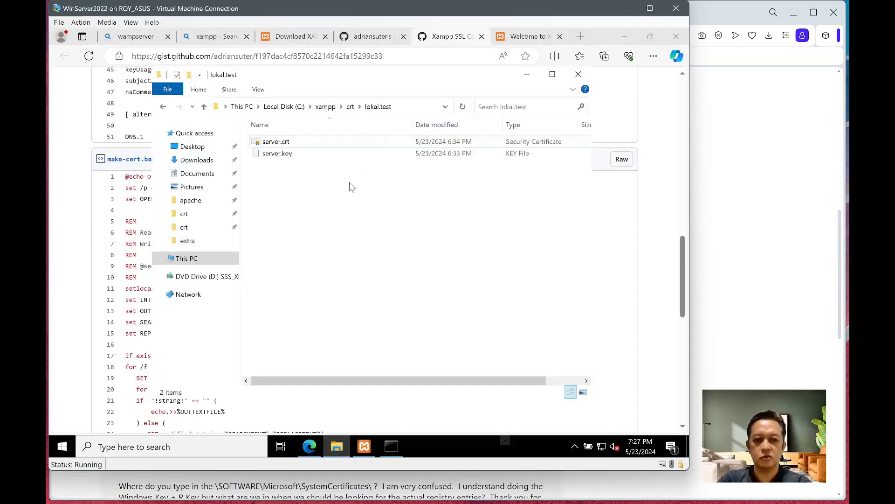
- Open cert-template.conf from C:\xampp\apache\crt in Notepad using its Edit option
click(326, 107)
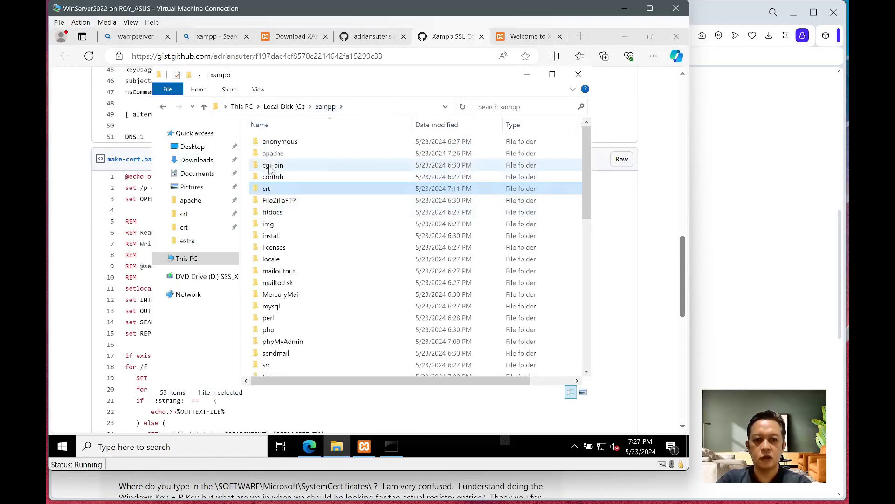
double_click(272, 154)
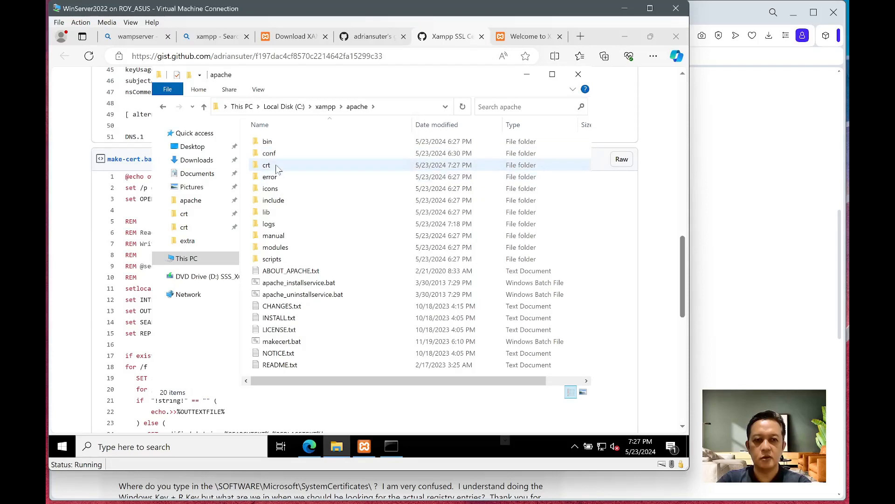
double_click(276, 164)
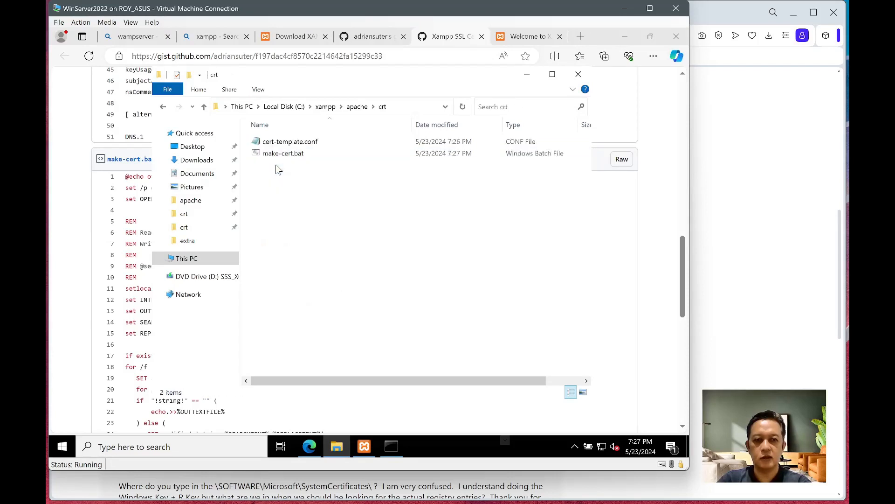
right_click(303, 139)
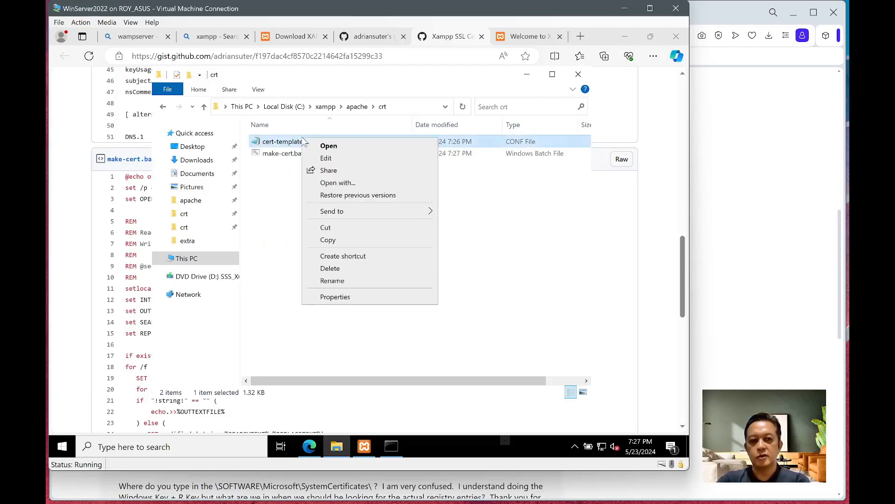
click(326, 158)
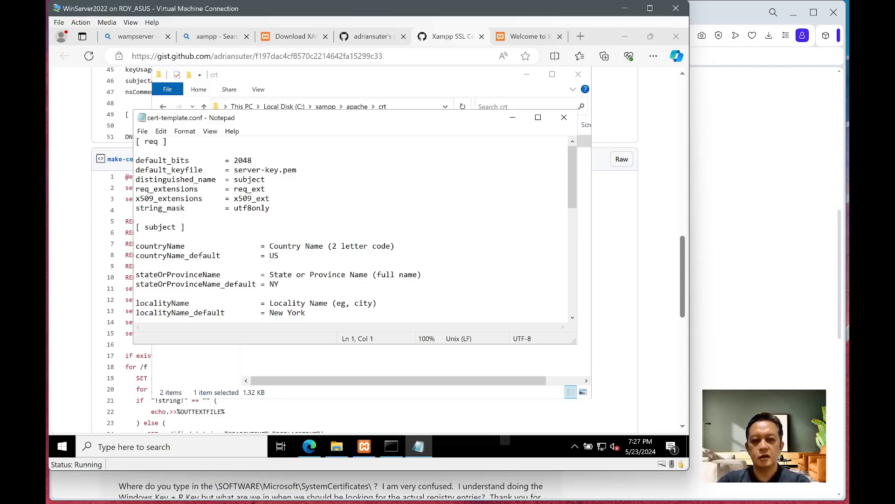
- Set the template defaults to country ID, state Jawa Barat, locality Bandung, organization IDE LPKIA
click(280, 256)
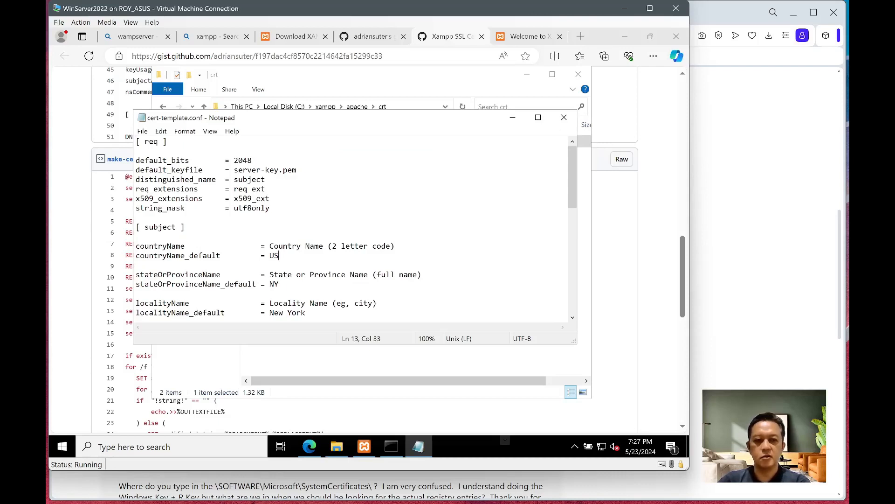
key(BackSpace)
text(ID)
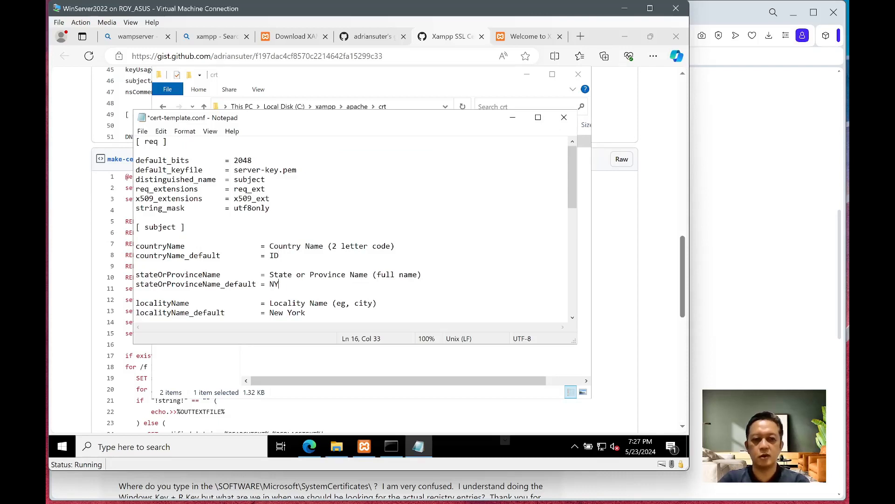
key(BackSpace)
key(BackSpace)
text(Jawa Barat)
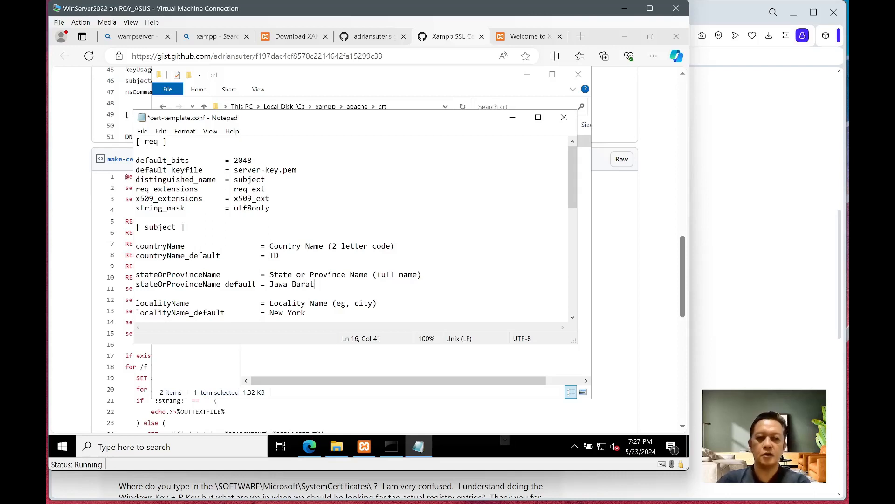
scroll(352, 228, down, 2)
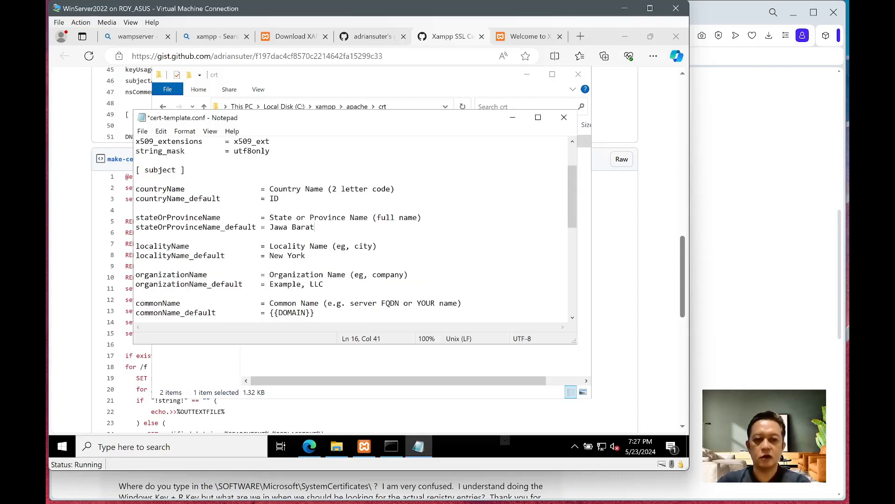
key(BackSpace)
key(BackSpace)
key(BackSpace)
key(BackSpace)
key(BackSpace)
key(BackSpace)
key(BackSpace)
key(BackSpace)
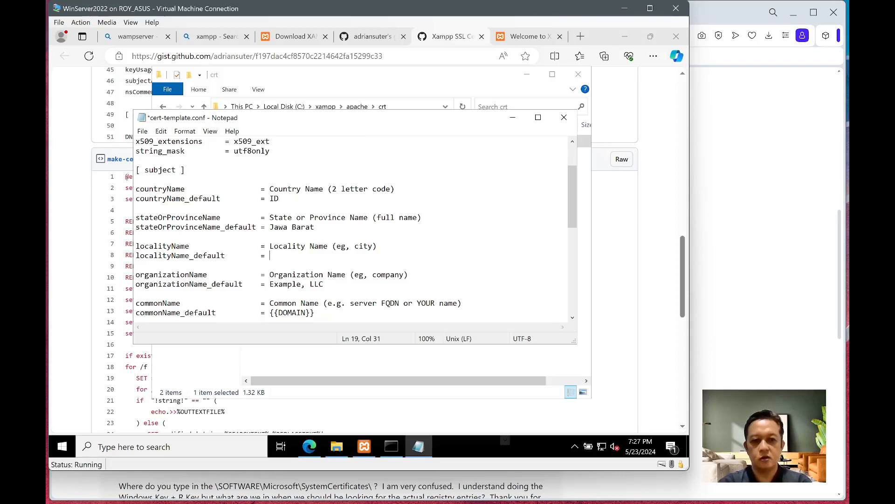
text(Bandung)
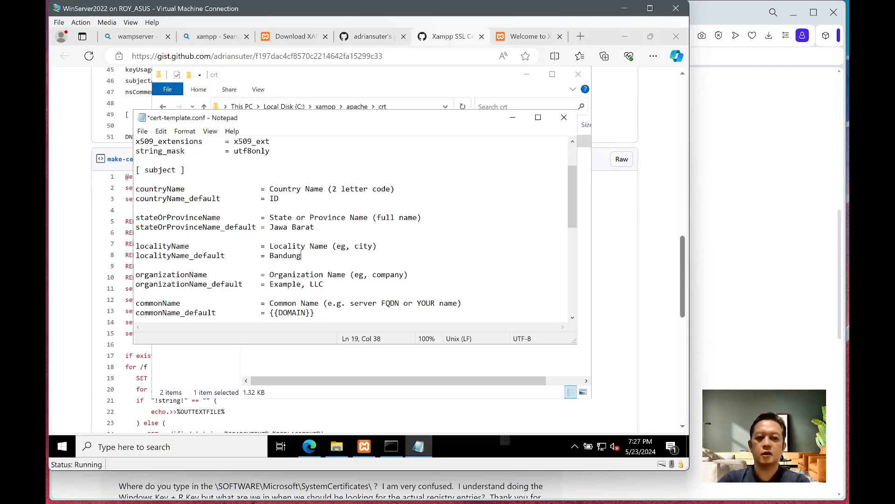
click(324, 284)
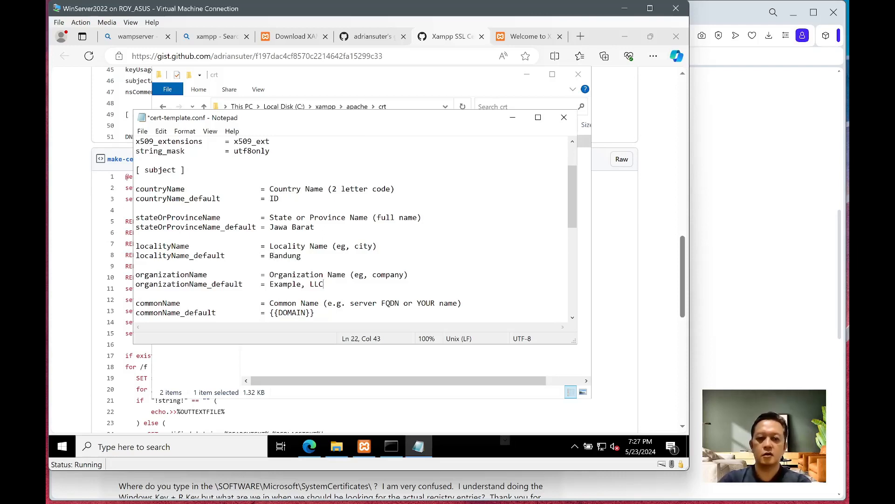
key(BackSpace)
key(BackSpace)
key(BackSpace)
key(BackSpace)
key(BackSpace)
key(BackSpace)
key(BackSpace)
key(BackSpace)
key(BackSpace)
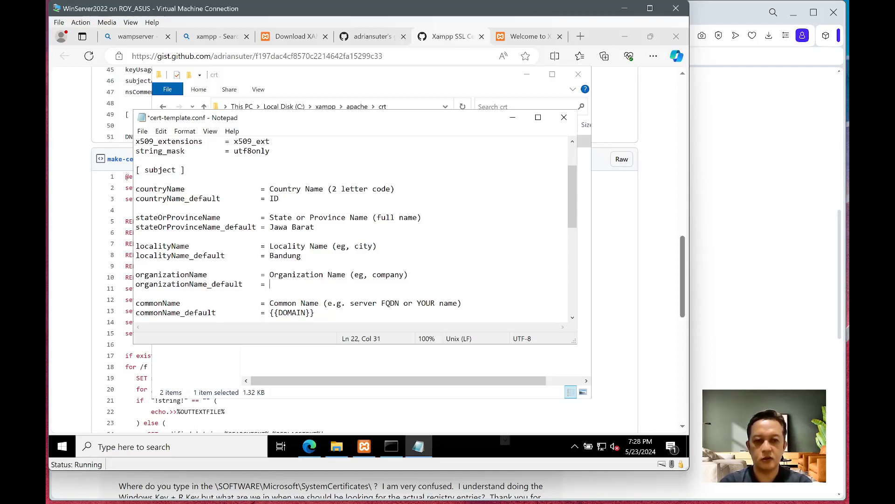
text(IDE LPKIA)
- Replace the {{DOMAIN}} placeholders in commonName_default and DNS.1 with localhost, and save the file
scroll(356, 227, down, 1)
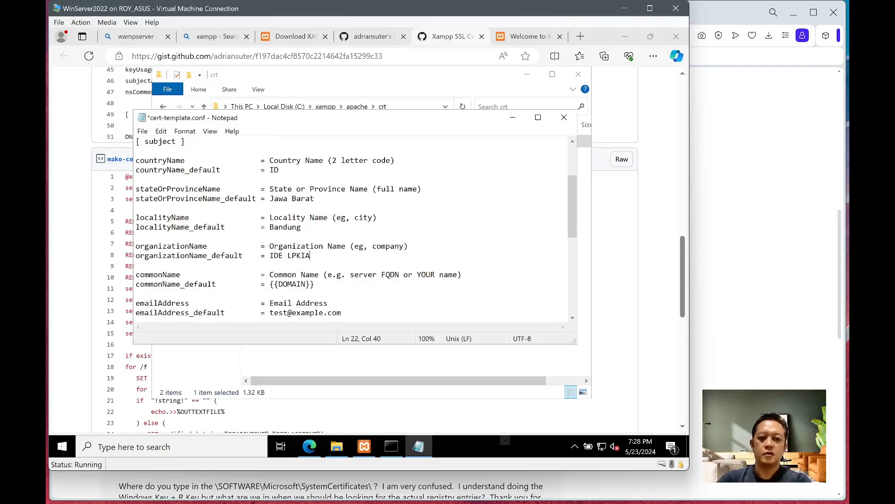
key(BackSpace)
key(BackSpace)
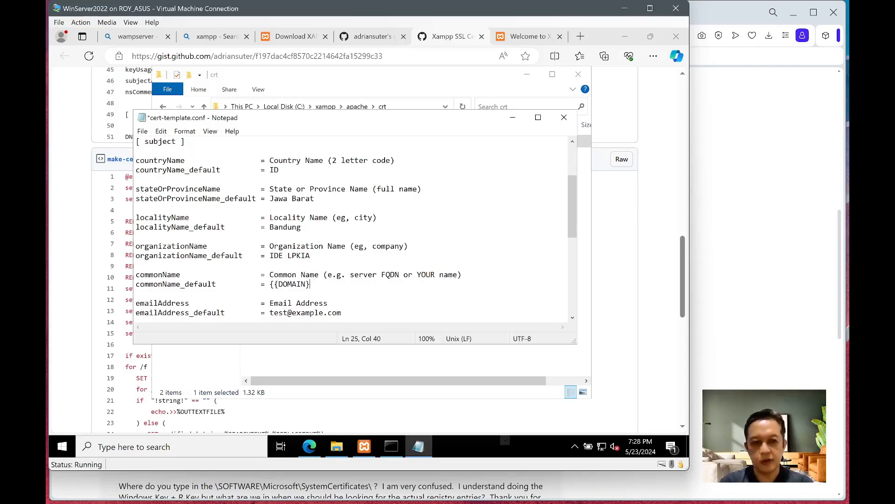
key(BackSpace)
key(BackSpace)
key(BackSpace)
key(BackSpace)
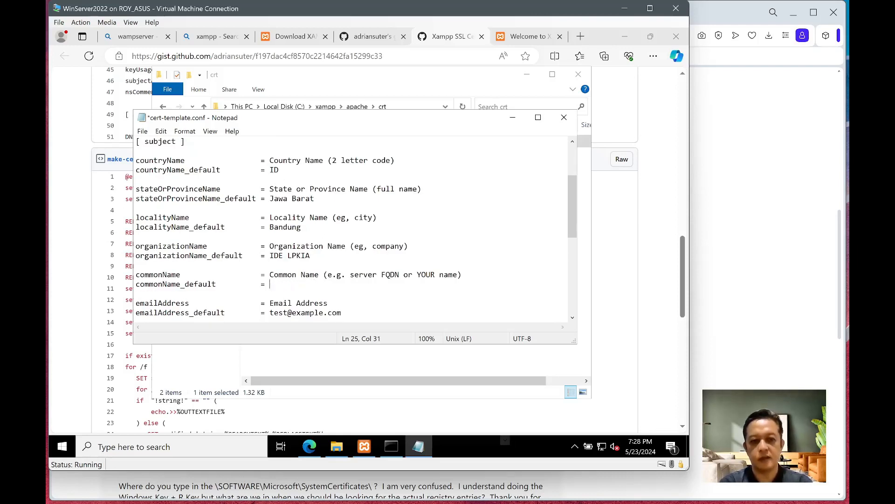
text(localhost)
scroll(355, 228, down, 2)
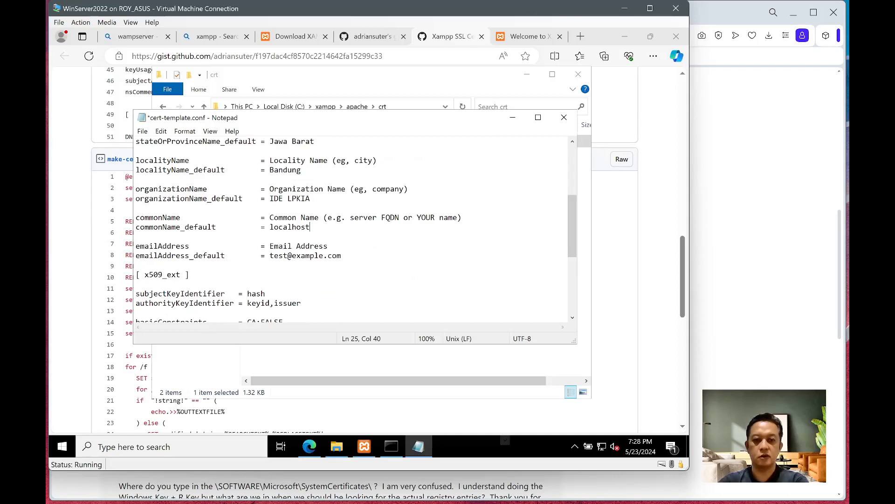
scroll(355, 228, down, 6)
click(244, 313)
key(BackSpace)
key(BackSpace)
key(BackSpace)
key(BackSpace)
key(BackSpace)
key(BackSpace)
key(BackSpace)
key(BackSpace)
key(BackSpace)
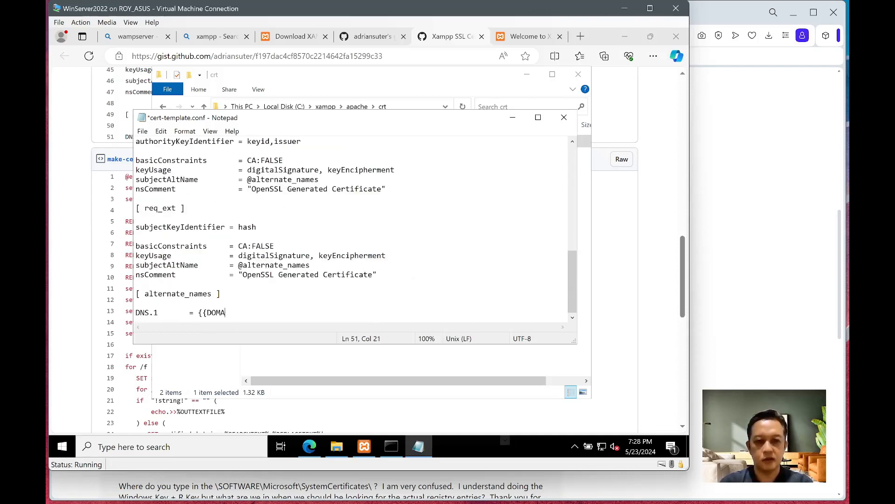
text(localhost)
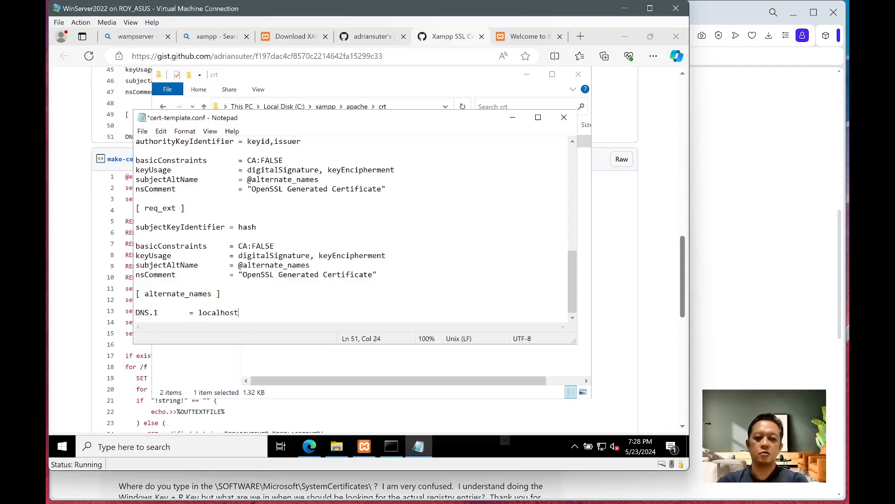
key(ctrl+s)
- Close Notepad and launch Command Prompt in C:\xampp\apache\crt by entering cmd in the address bar
click(563, 117)
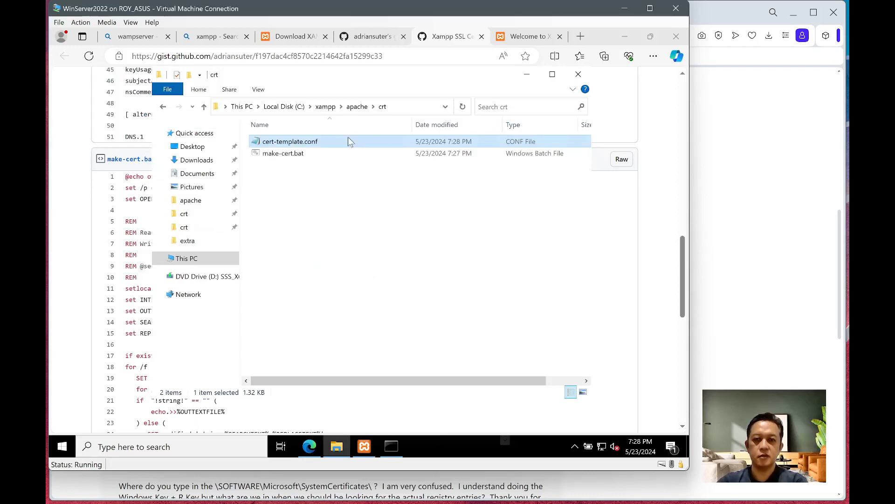
click(400, 107)
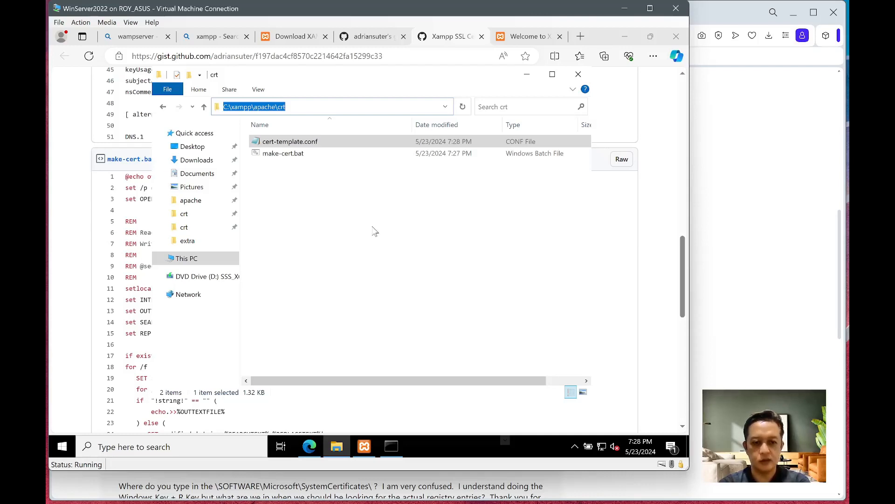
text(cmd)
key(Return)
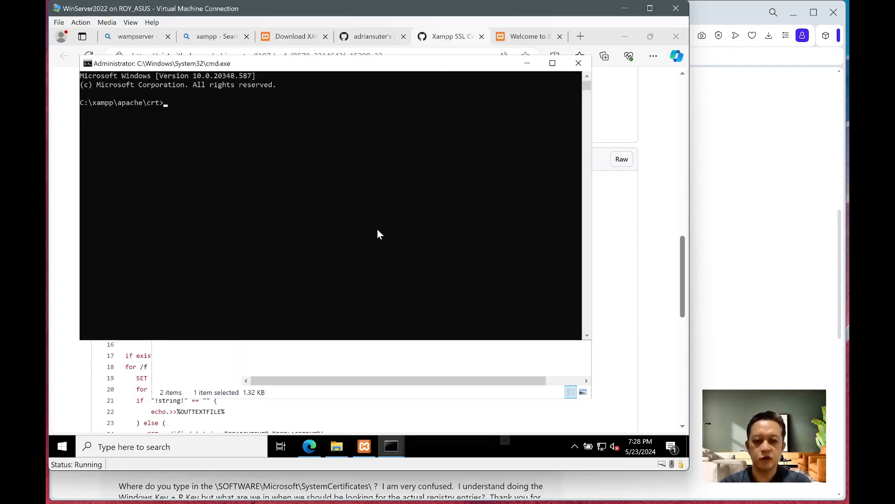
- Arrange the prompt beside the crt folder window and run make-cert.bat
text(make-cert.bat)
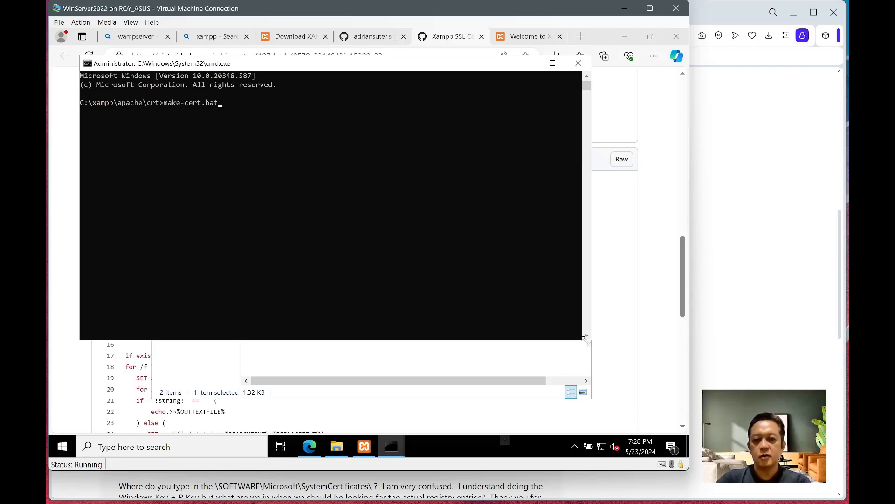
drag(584, 341, 363, 388)
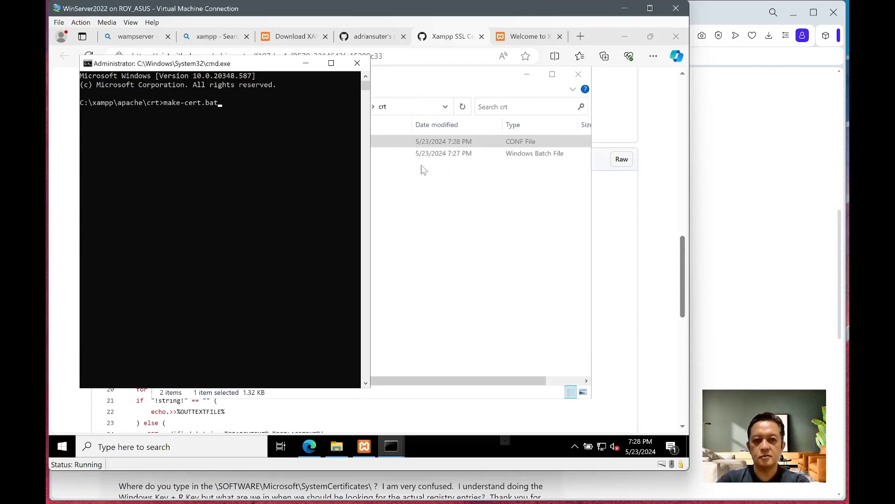
drag(426, 77, 509, 85)
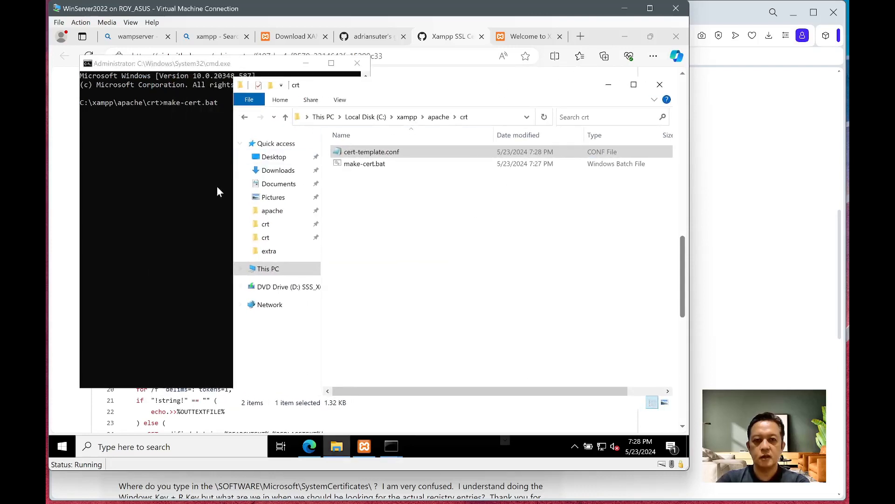
drag(232, 192, 363, 214)
click(232, 179)
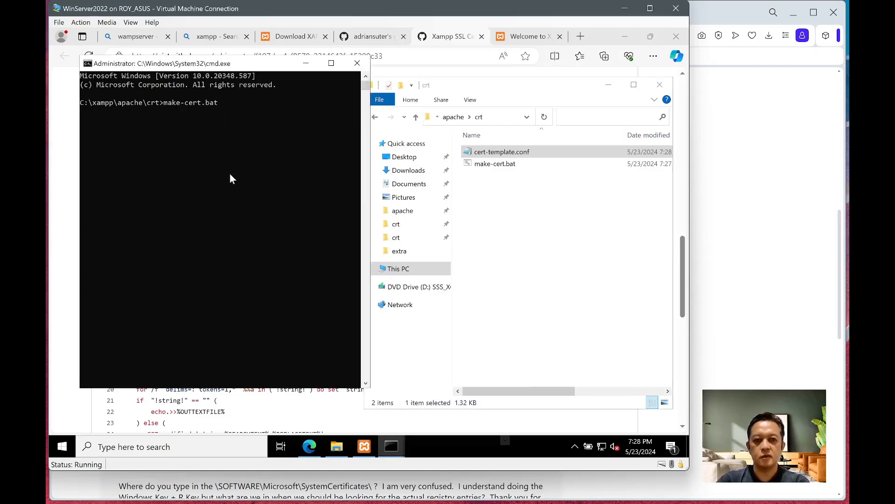
key(Return)
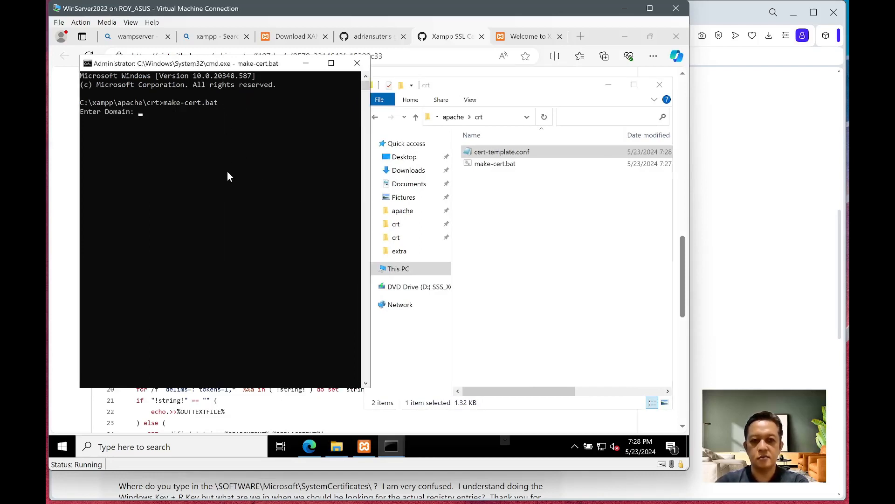
- Enter localhost as the domain at the script's prompt
text(loc)
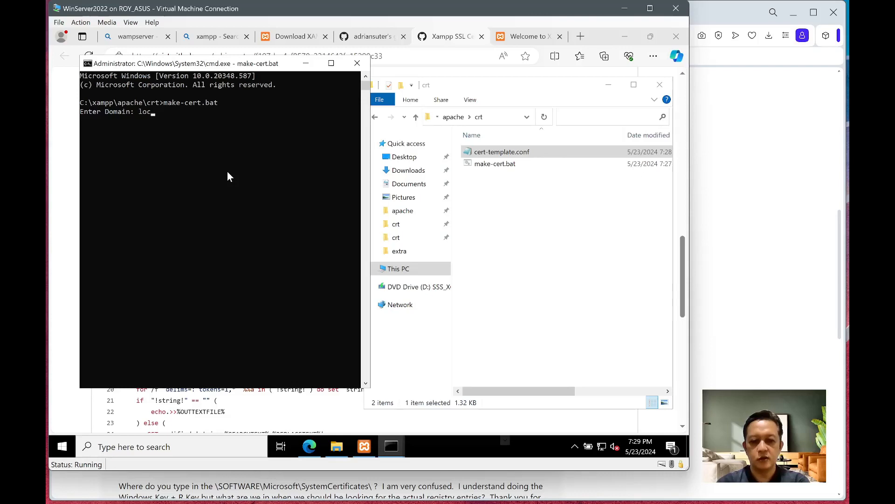
text(ahost)
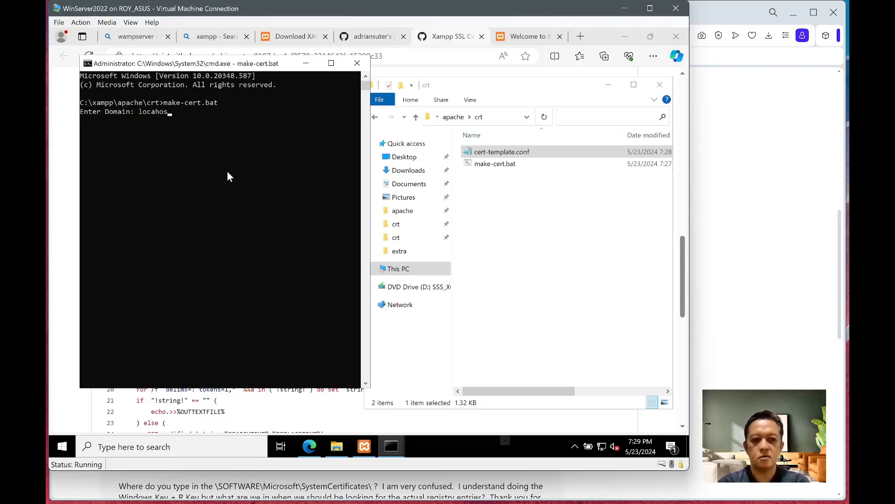
key(BackSpace)
key(BackSpace)
key(BackSpace)
key(BackSpace)
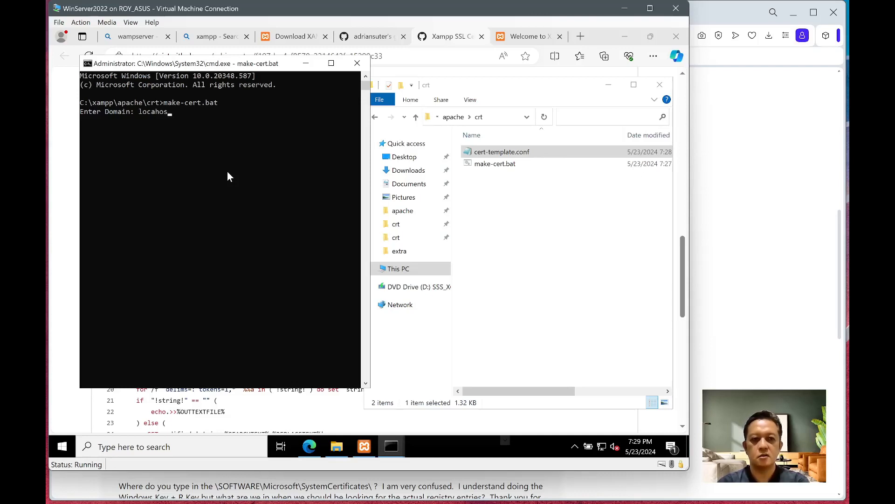
text(lhost)
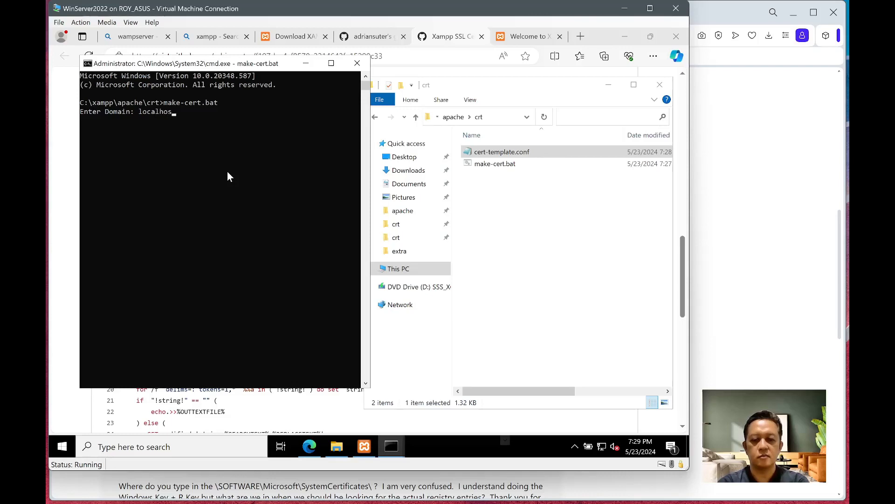
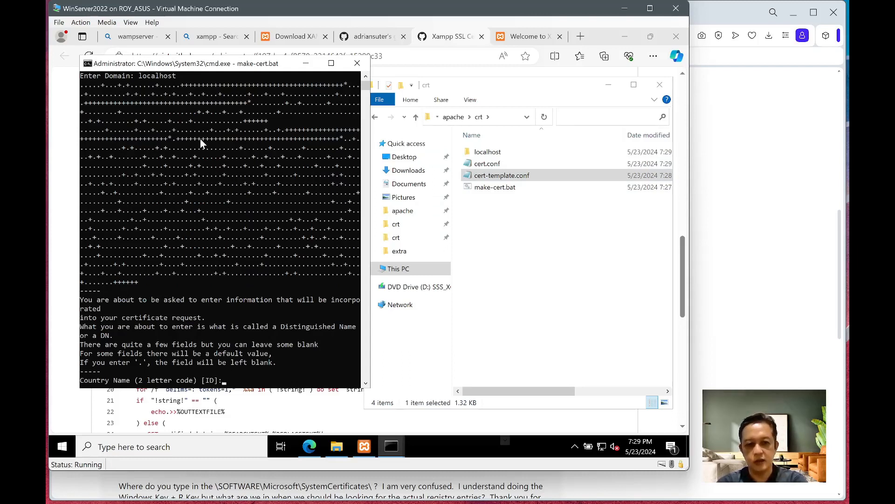
- Accept the default country, state, locality, organization, common name localhost and email to finish make-cert
key(Return)
key(Return)
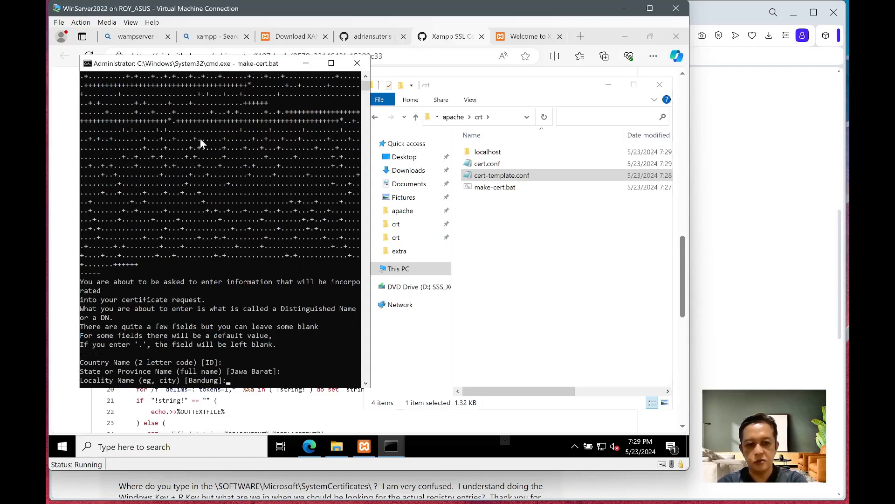
key(Return)
key(Return)
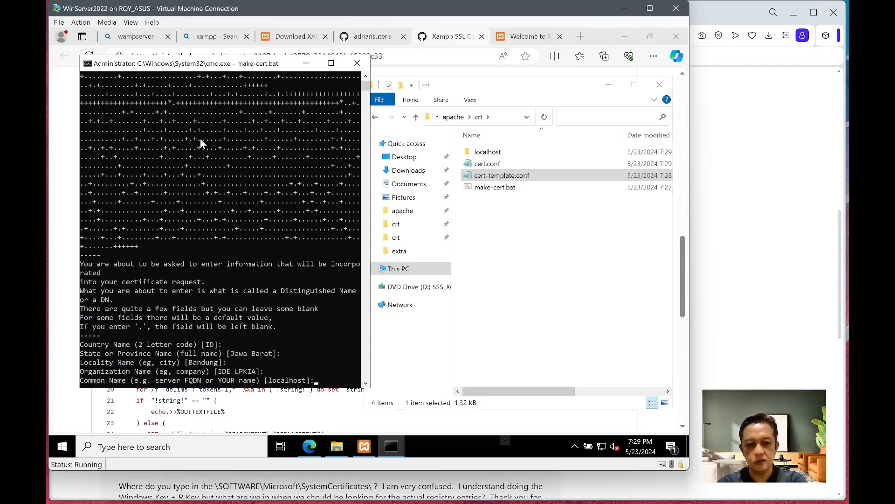
key(Return)
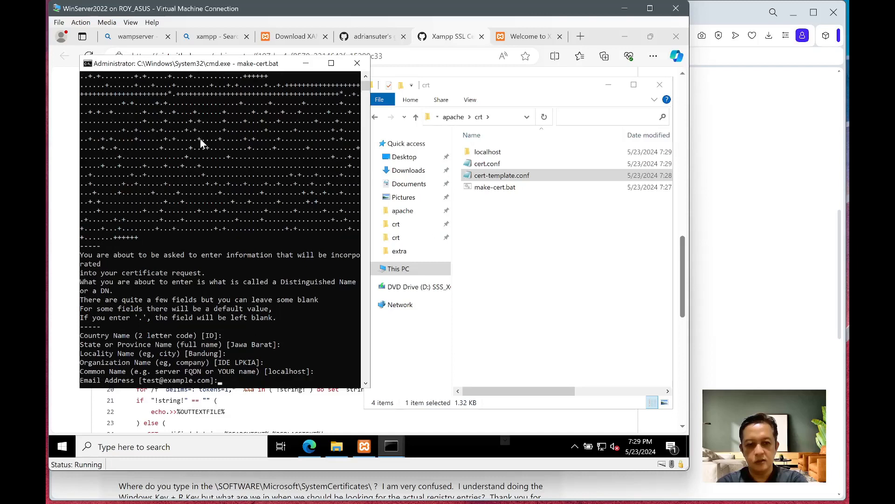
key(Return)
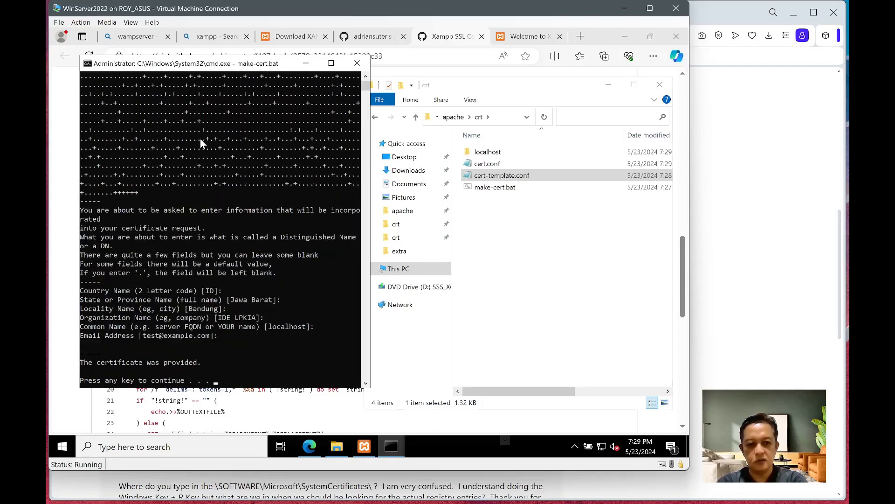
key(Return)
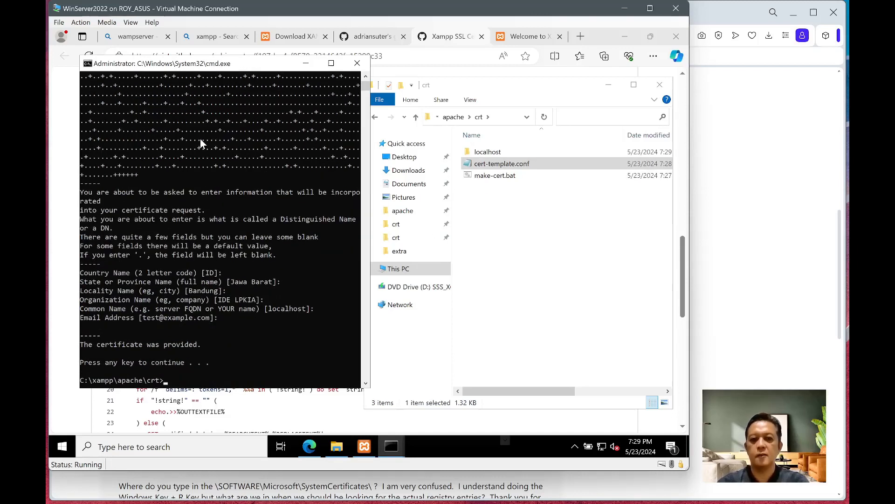
click(499, 239)
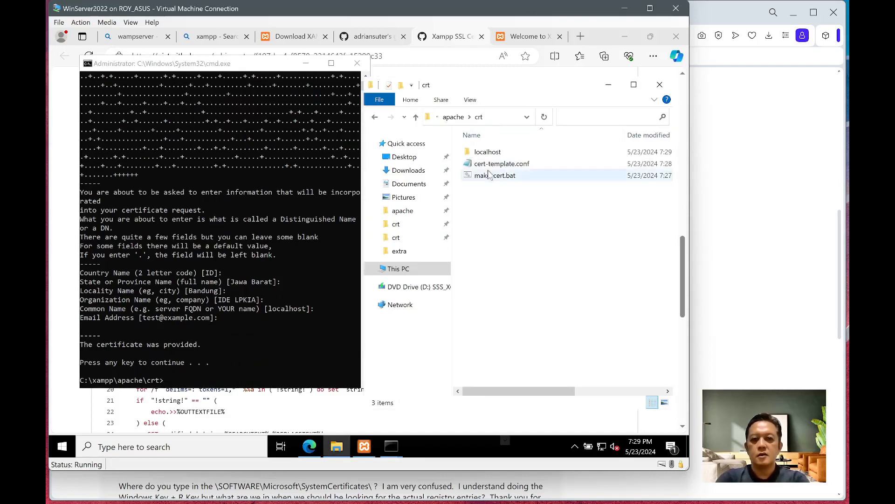
- Open the localhost folder and view the server.crt certificate details
click(480, 154)
double_click(481, 156)
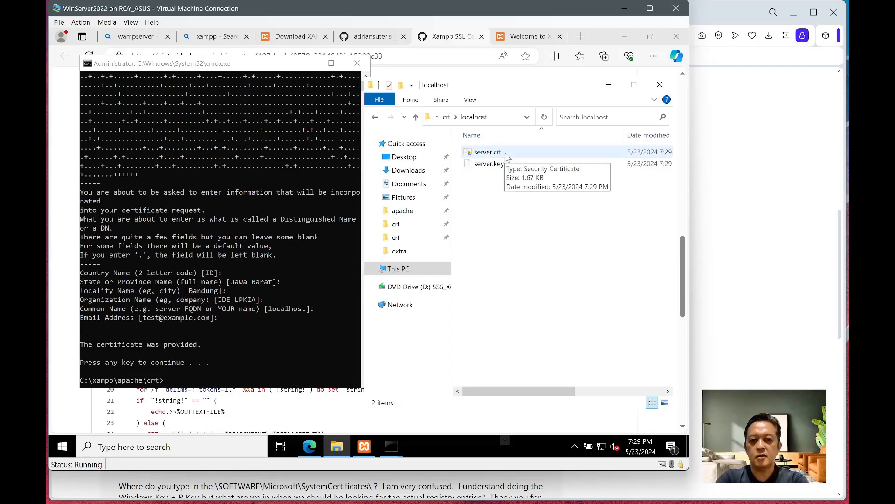
right_click(508, 159)
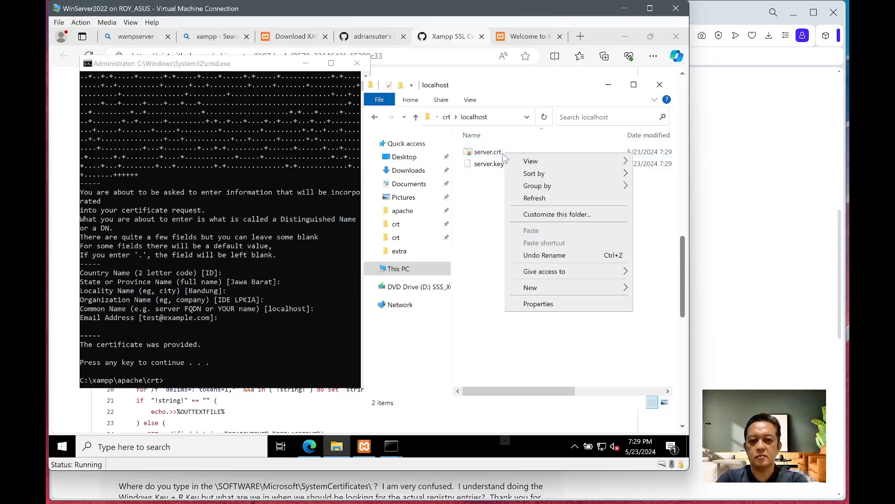
click(502, 156)
right_click(502, 156)
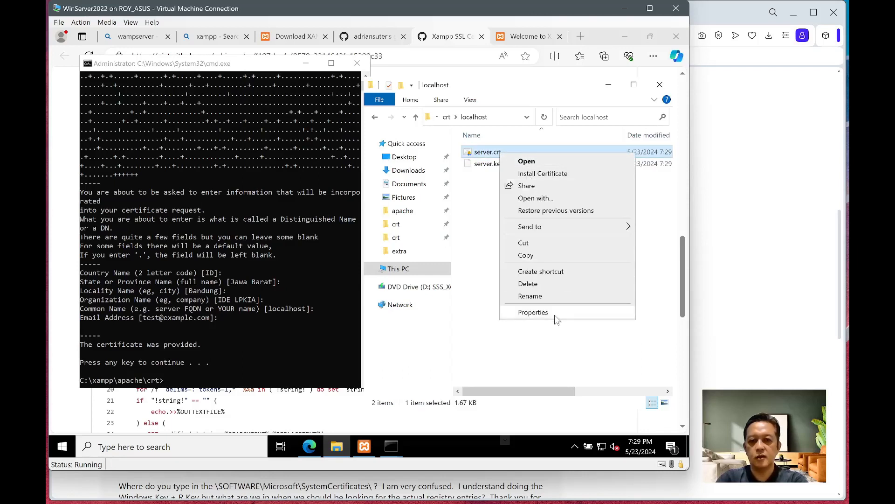
click(527, 161)
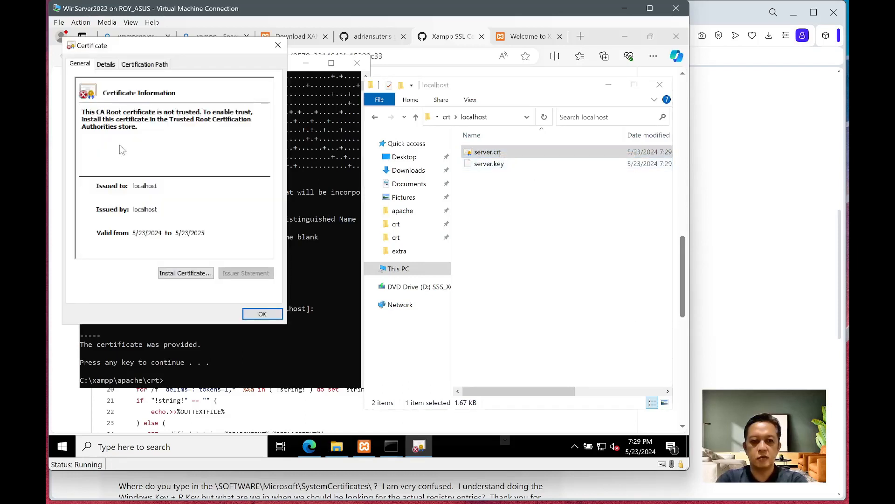
right_click(490, 154)
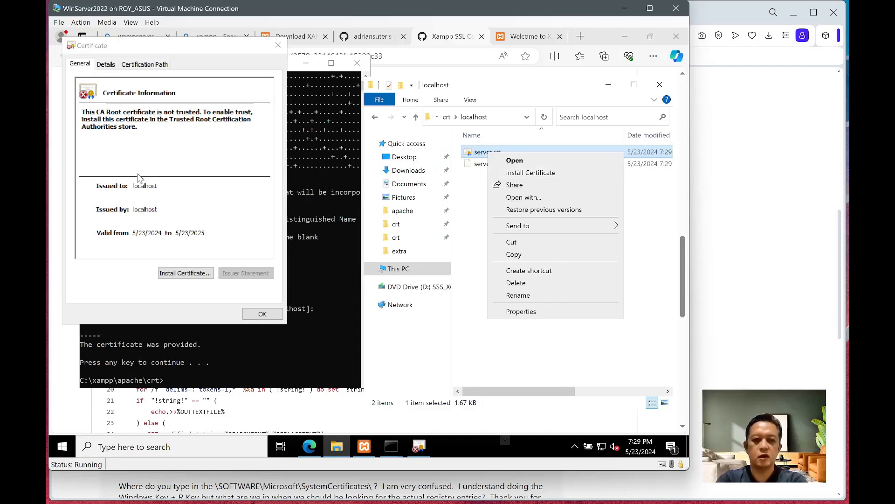
click(131, 149)
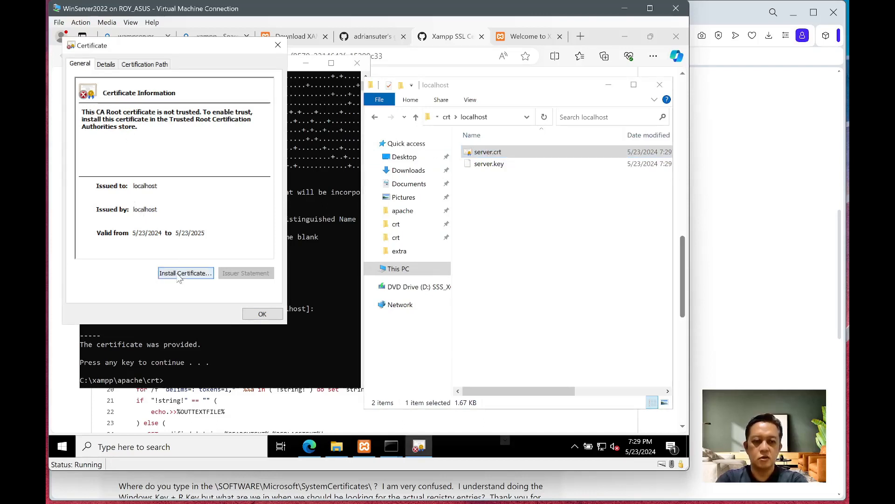
- Import server.crt for the Local Machine into Trusted Root Certification Authorities and close the certificate window
click(179, 273)
click(102, 222)
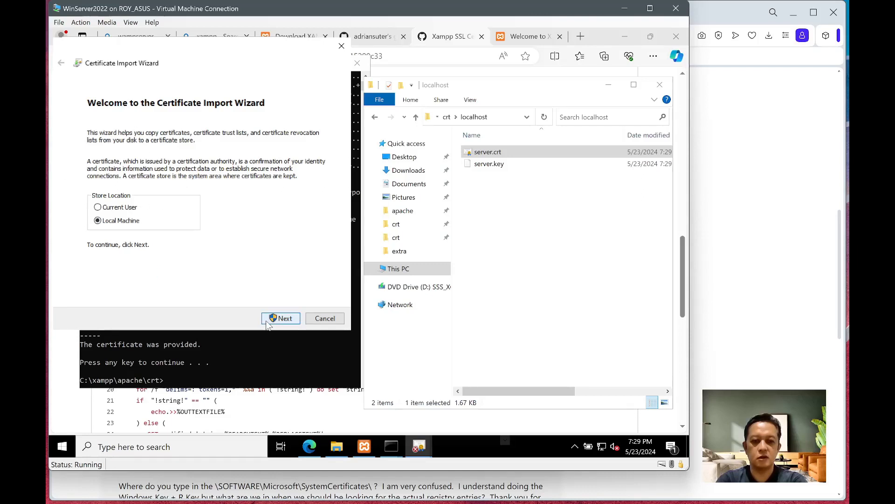
click(280, 318)
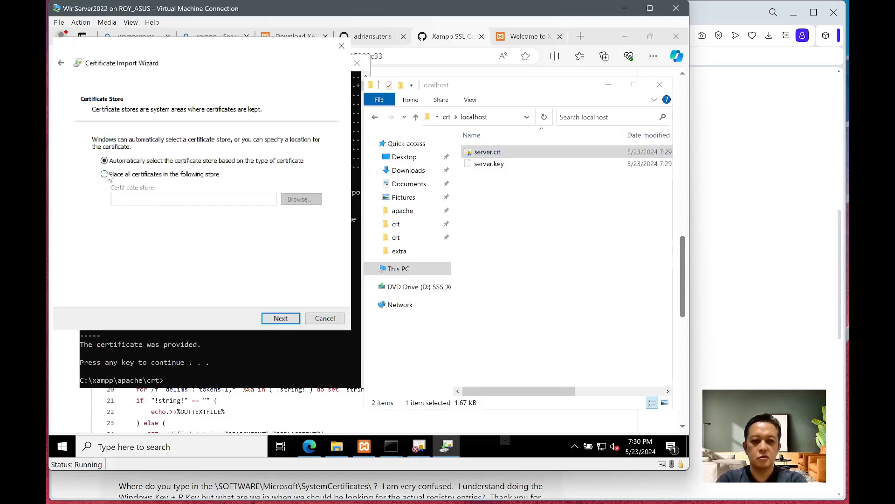
click(104, 174)
click(299, 200)
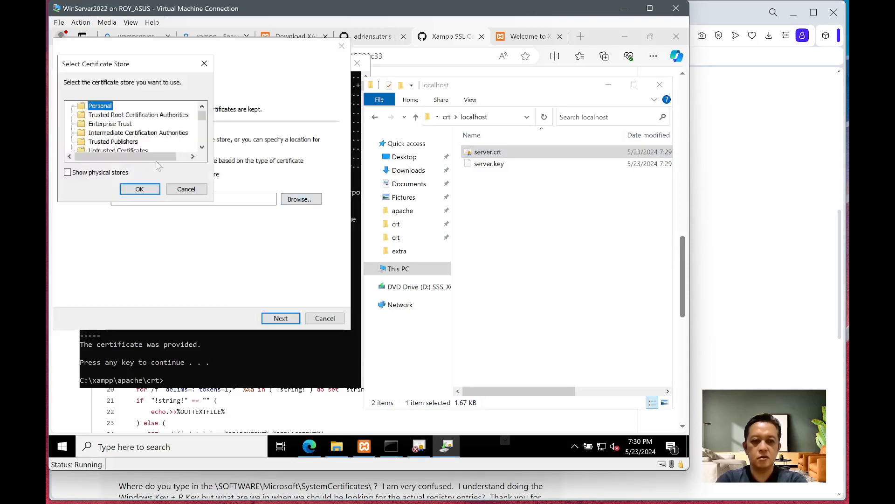
click(124, 115)
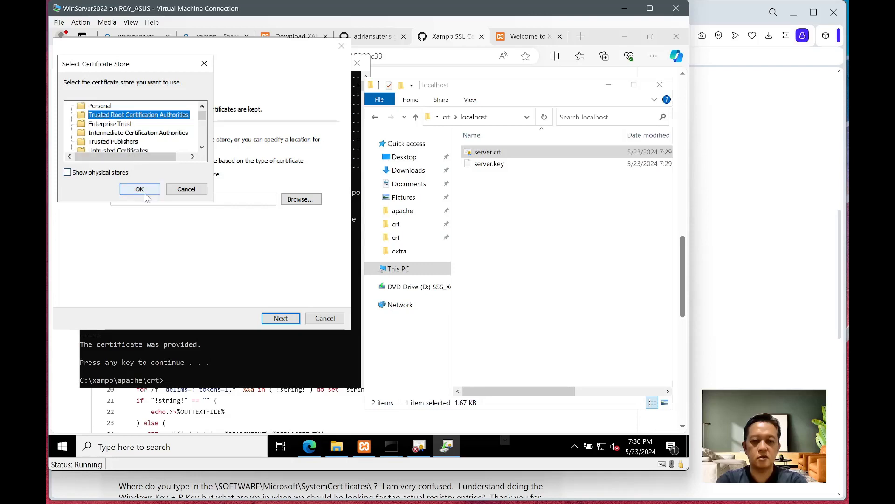
click(145, 190)
click(284, 321)
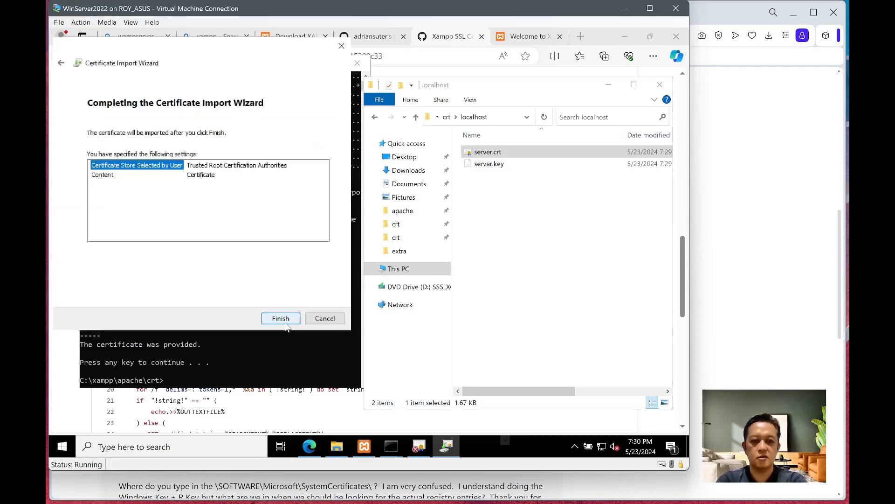
click(284, 320)
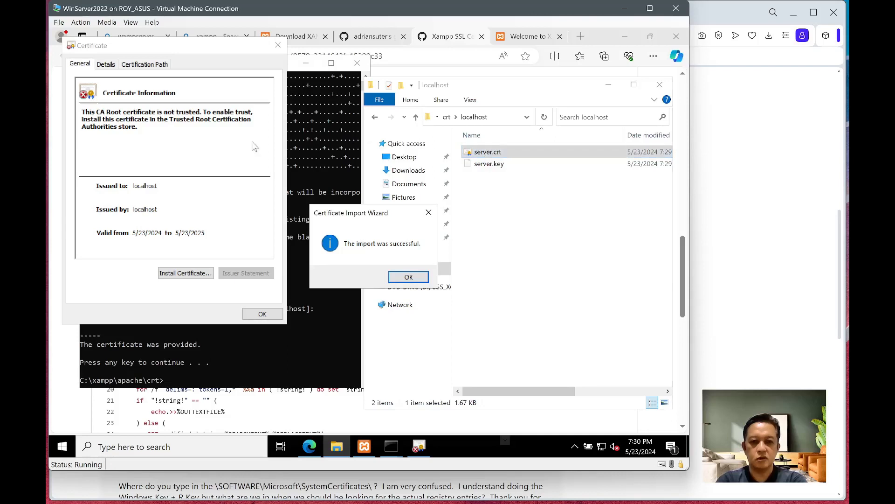
click(415, 279)
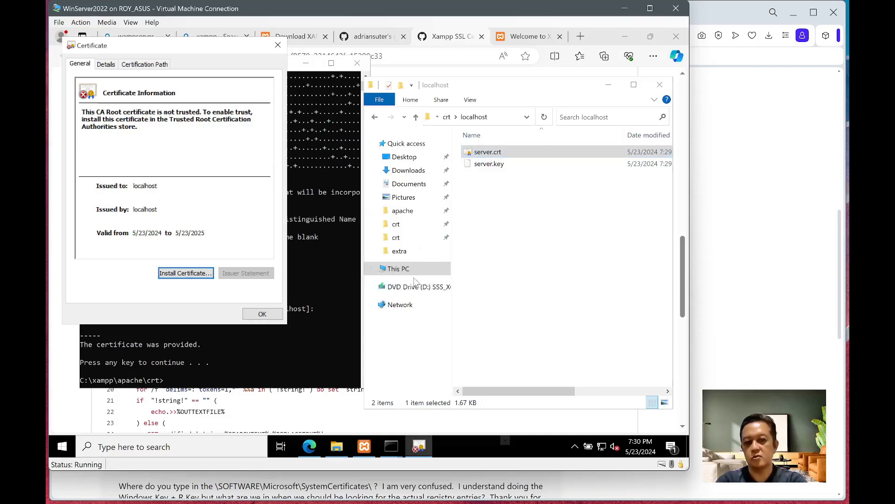
click(262, 313)
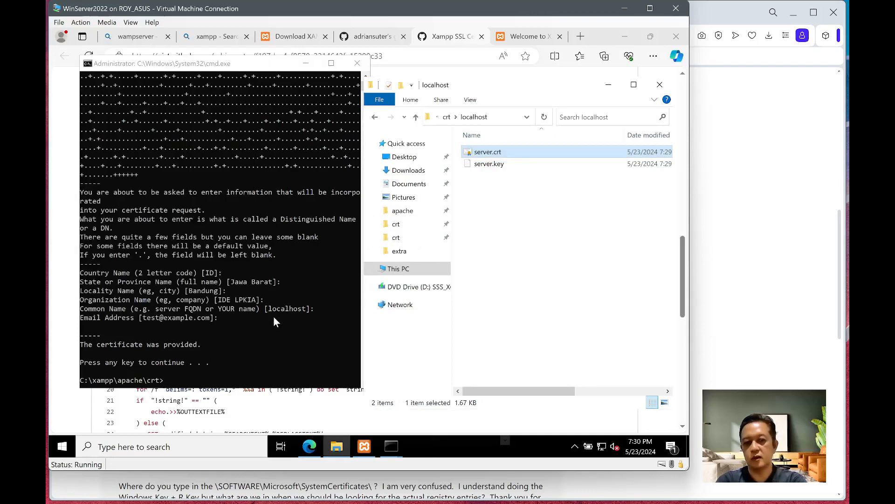
- Go up to the apache folder, open conf\extra, and bring up httpd-xampp.conf's context menu
click(504, 297)
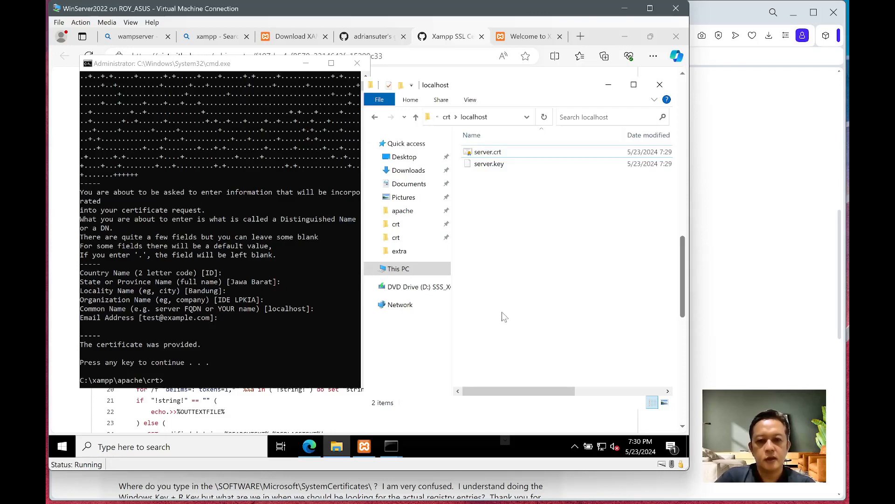
mouse_move(363, 447)
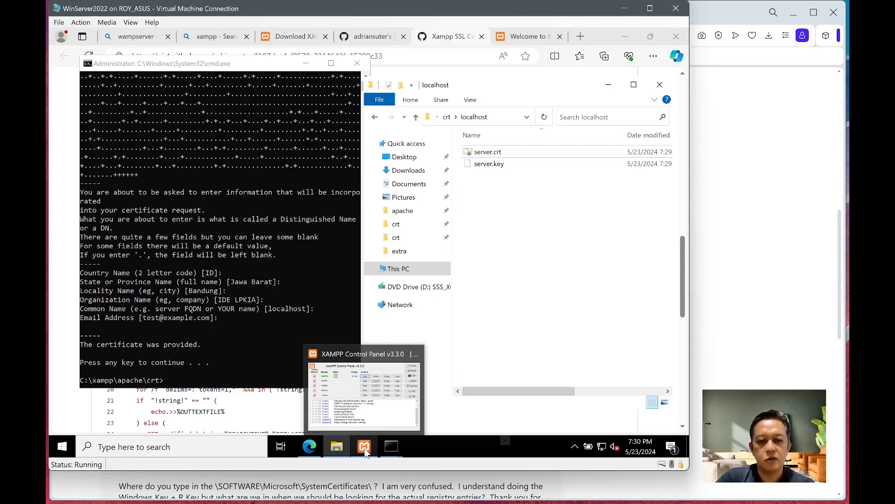
click(447, 117)
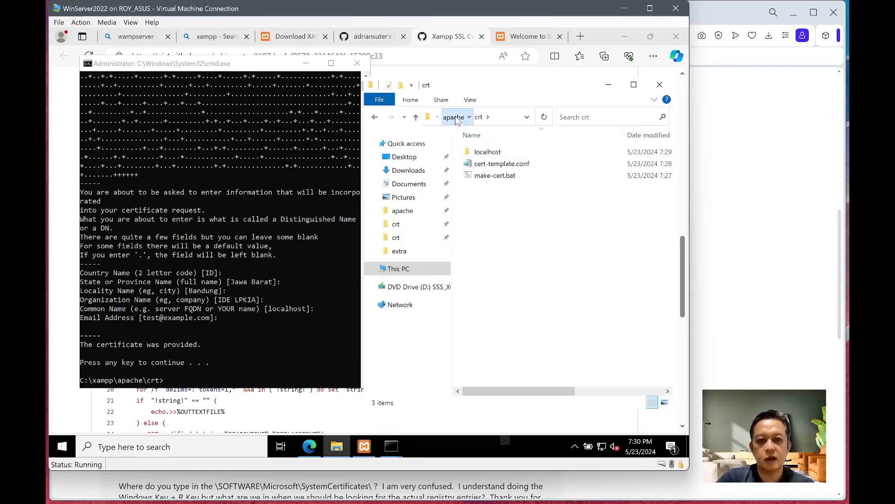
click(454, 117)
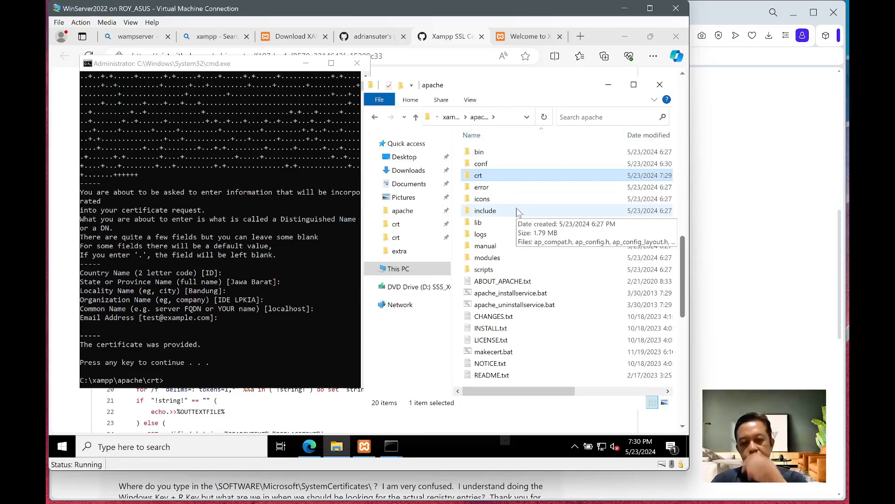
double_click(498, 165)
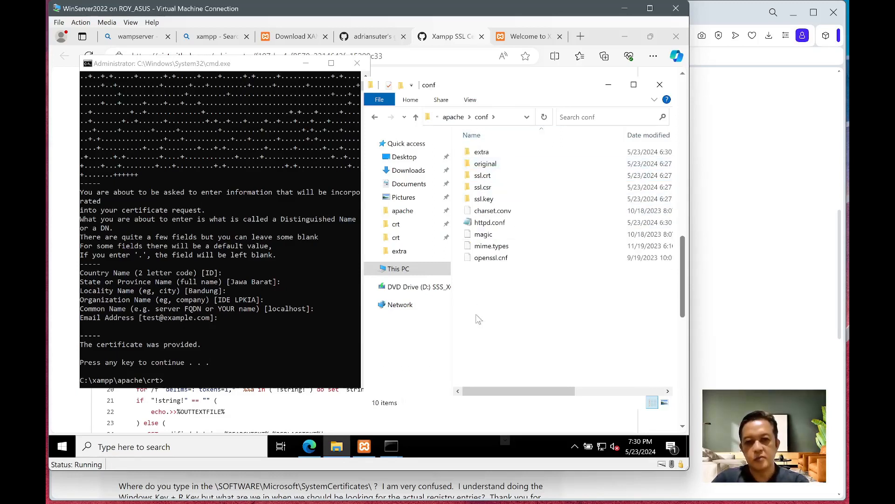
click(482, 151)
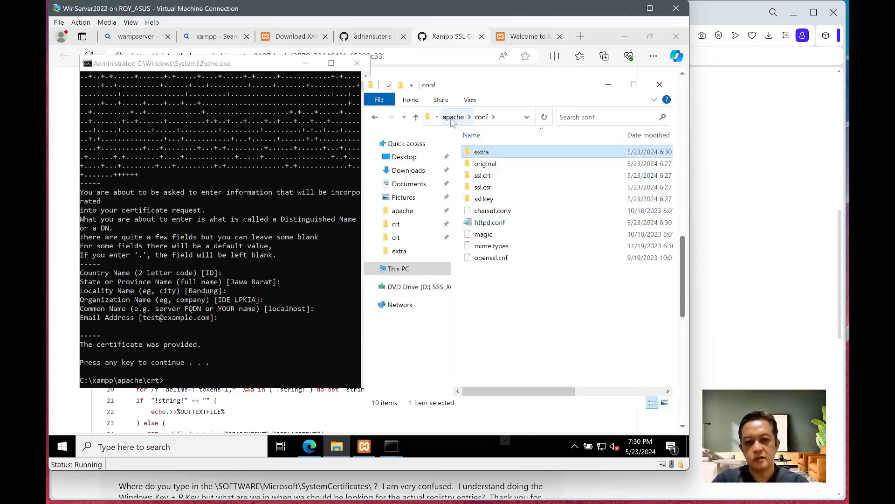
double_click(489, 157)
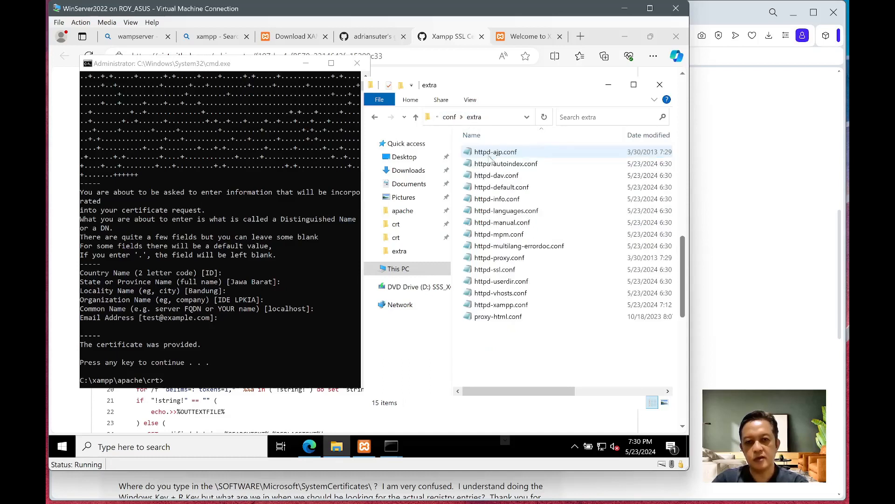
right_click(504, 309)
- Open httpd-xampp.conf in Notepad and paste the prepared VirtualHost block at its end
click(517, 160)
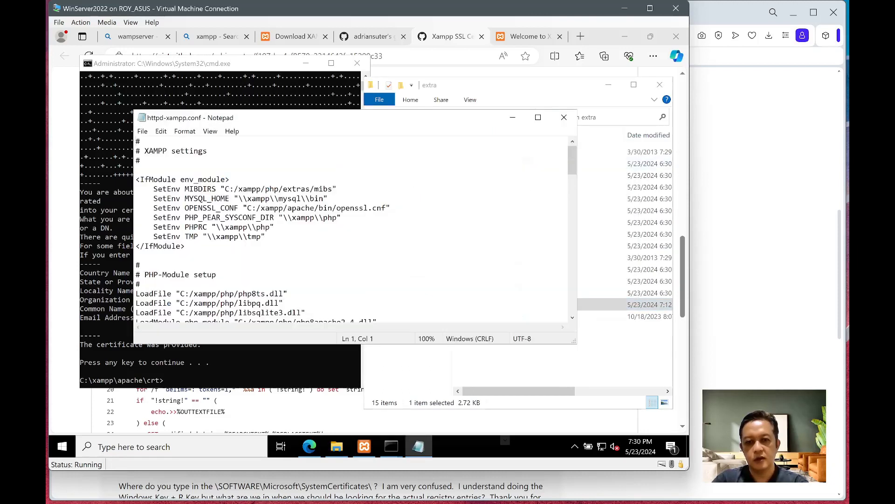
scroll(353, 229, down, 15)
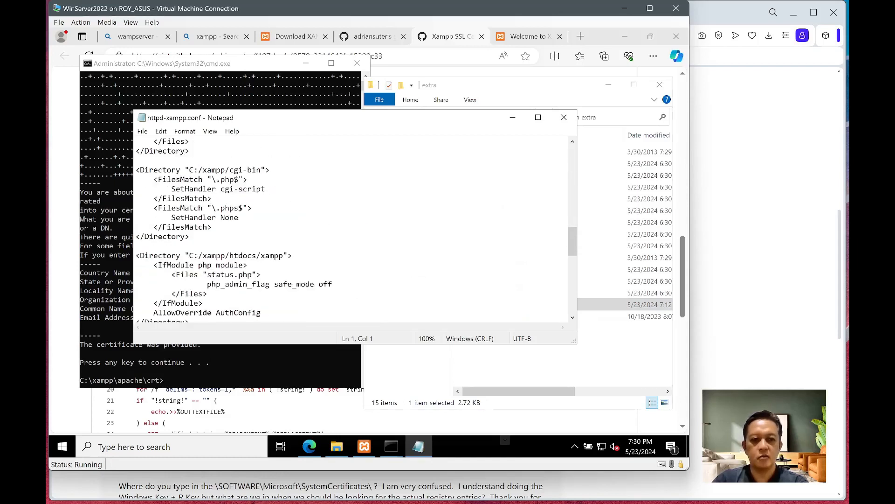
scroll(353, 229, down, 6)
click(185, 293)
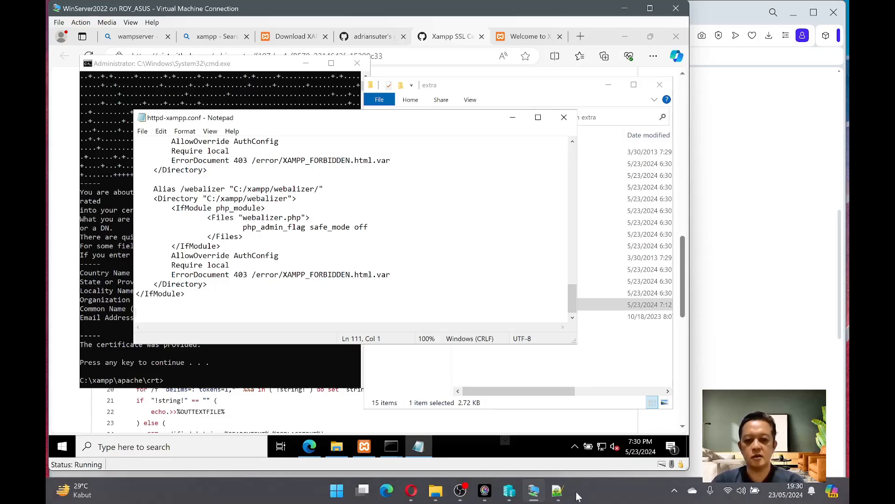
click(556, 496)
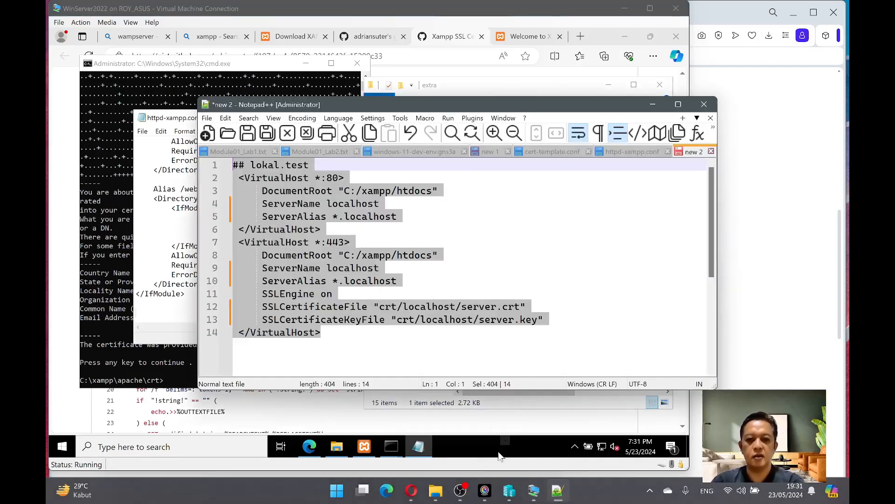
click(321, 332)
key(ctrl+a)
key(ctrl+c)
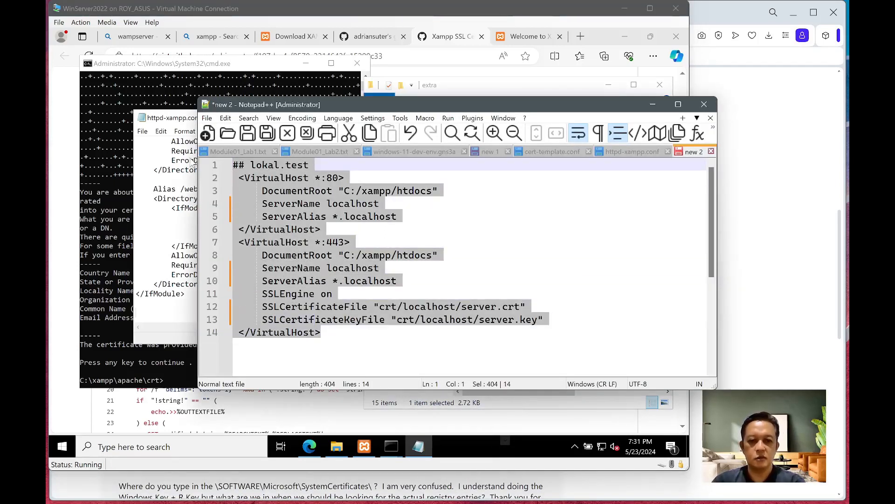
click(156, 312)
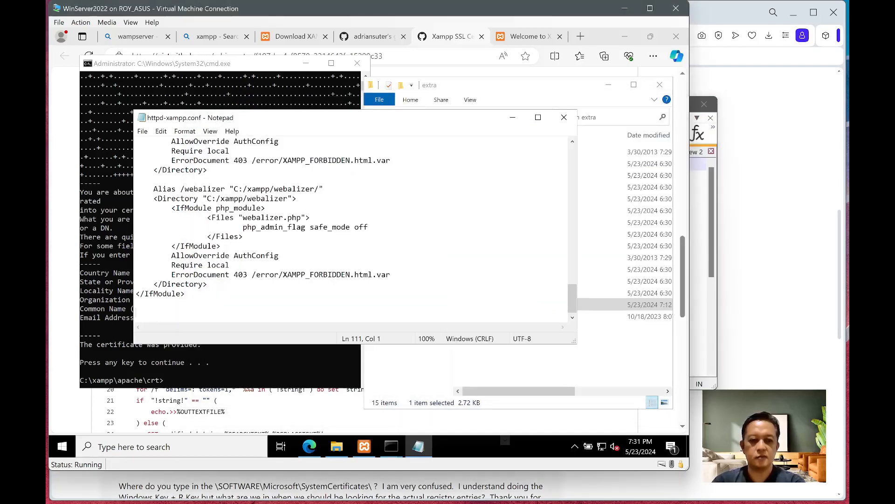
key(ctrl+v)
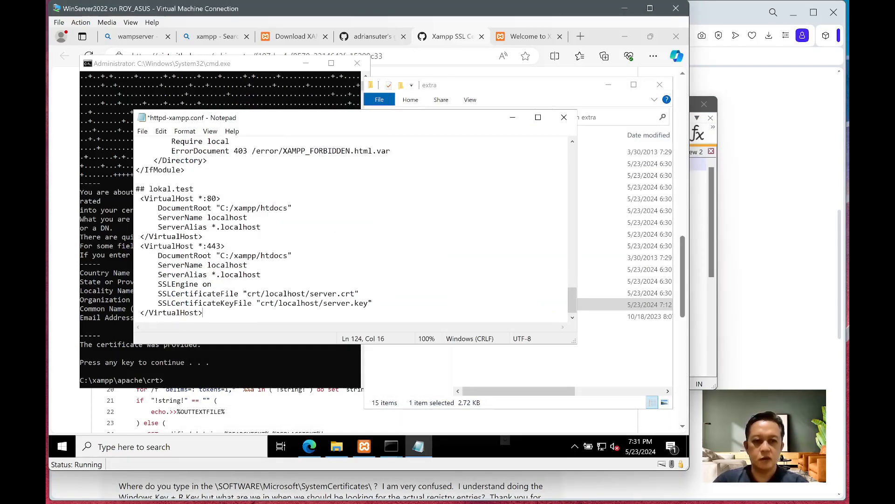
- Change the block's comment from lokal.test to lokalhost
drag(221, 208, 287, 208)
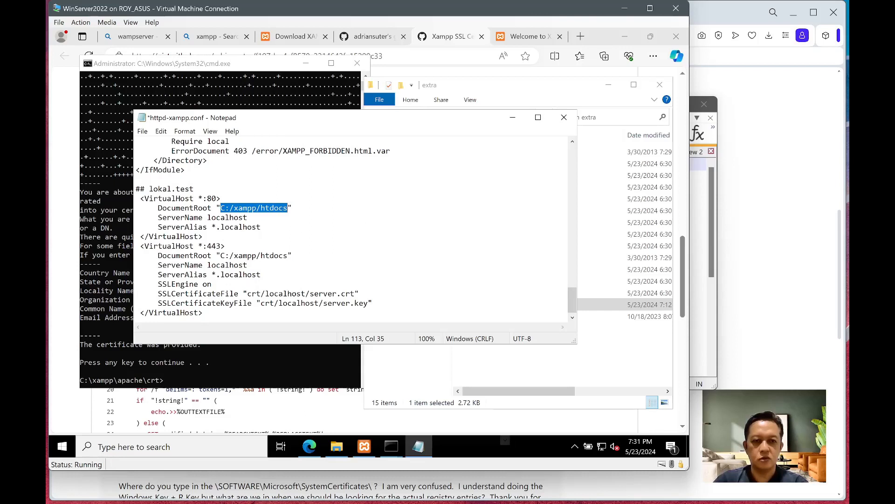
click(207, 198)
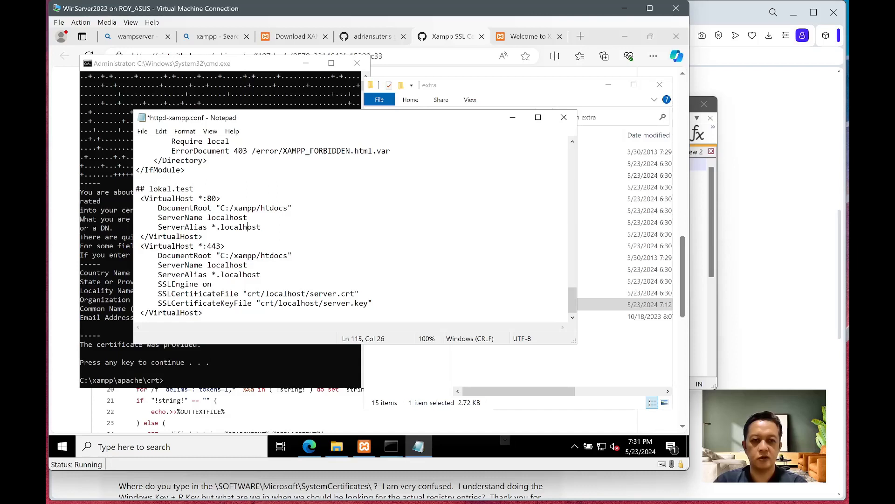
key(Up)
key(Up)
key(Up)
key(Up)
key(BackSpace)
key(BackSpace)
key(BackSpace)
key(BackSpace)
key(BackSpace)
text(host)
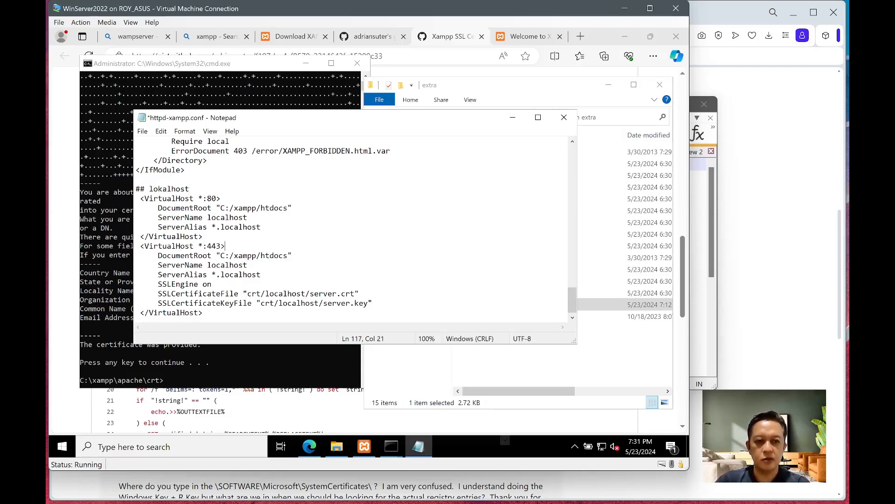
- Check the port 443 block's ServerName and server.crt/server.key paths, then save the file
drag(140, 246, 226, 246)
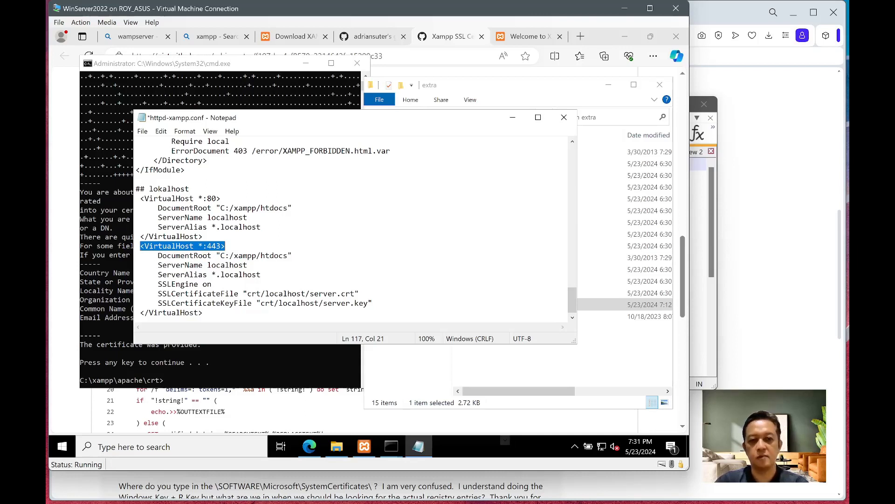
drag(221, 256, 292, 256)
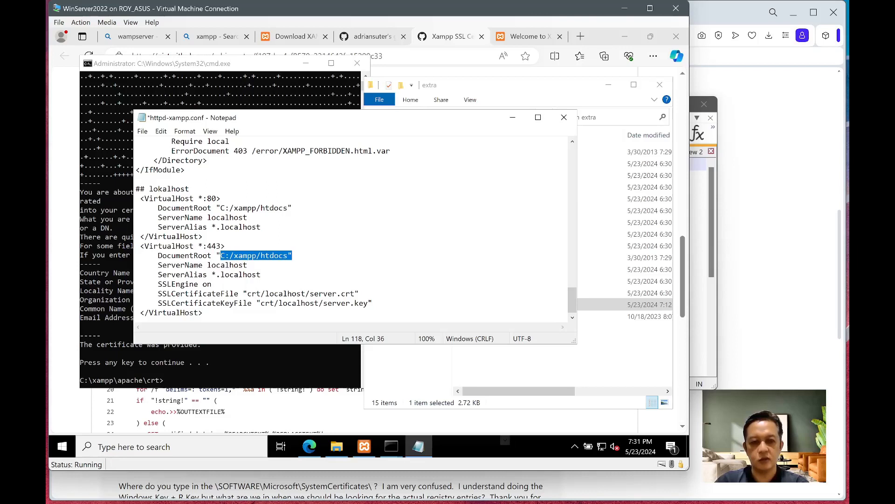
click(233, 265)
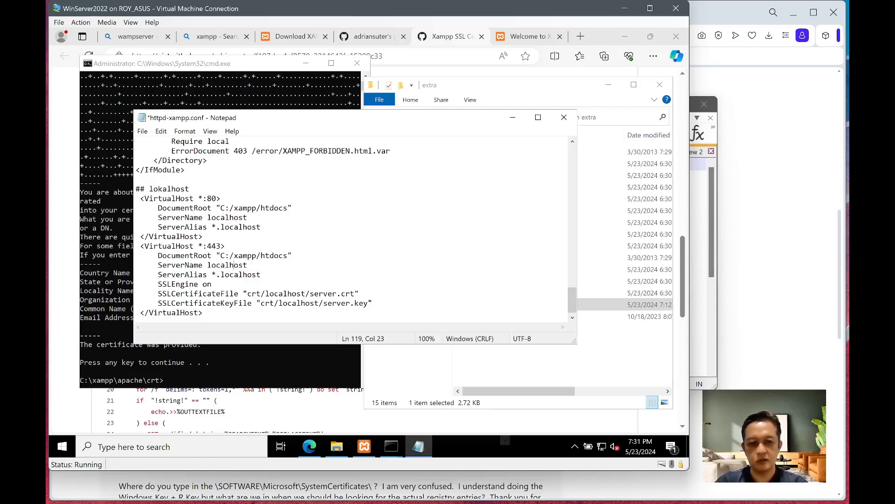
click(216, 293)
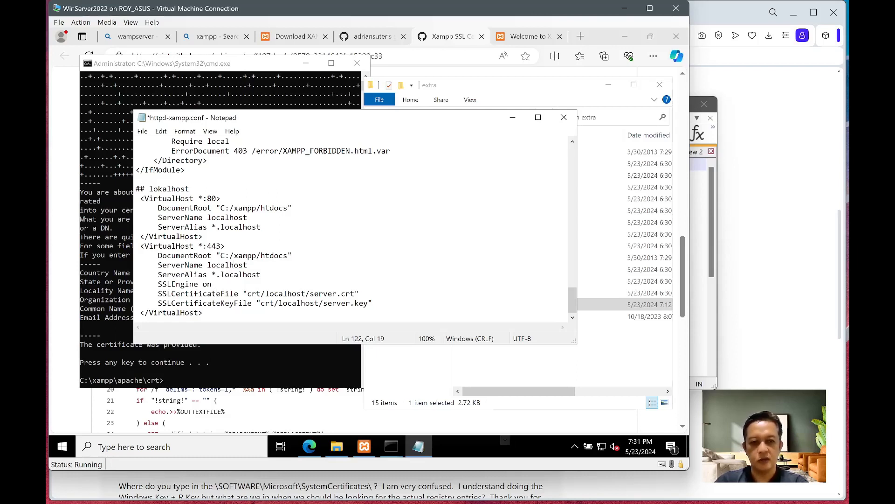
drag(247, 293, 354, 293)
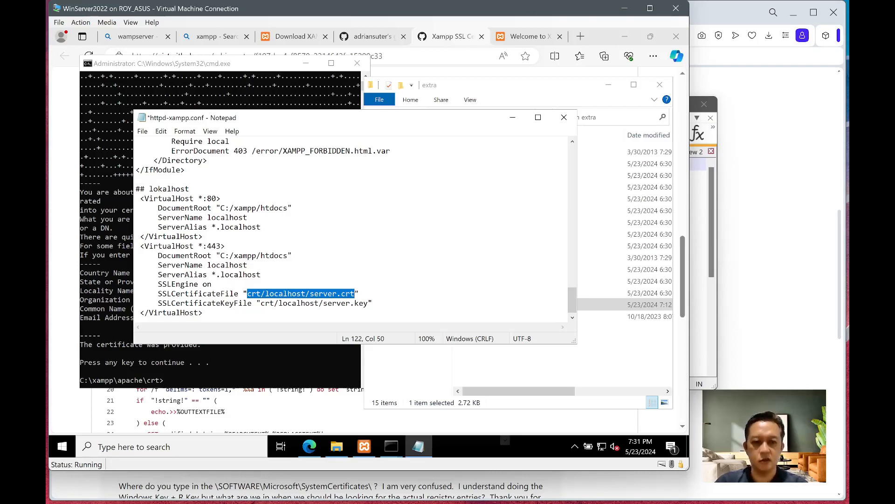
click(252, 293)
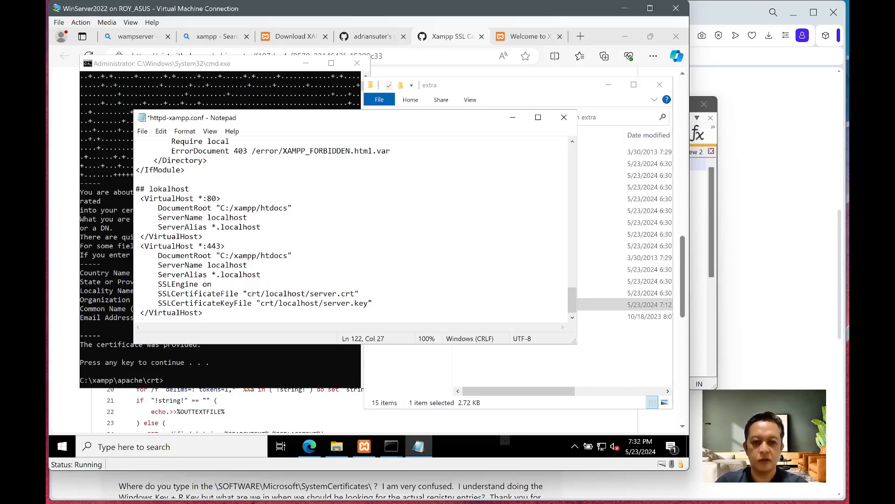
drag(266, 294, 355, 293)
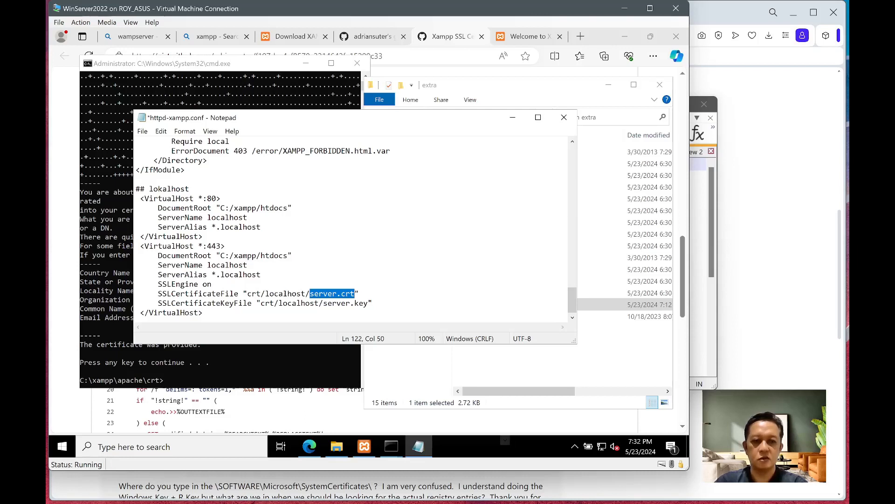
click(373, 303)
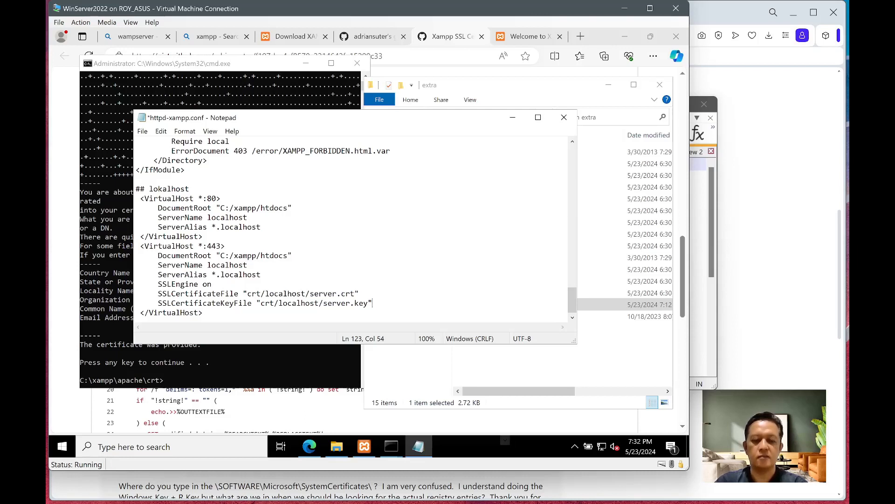
key(ctrl+s)
click(144, 141)
click(142, 131)
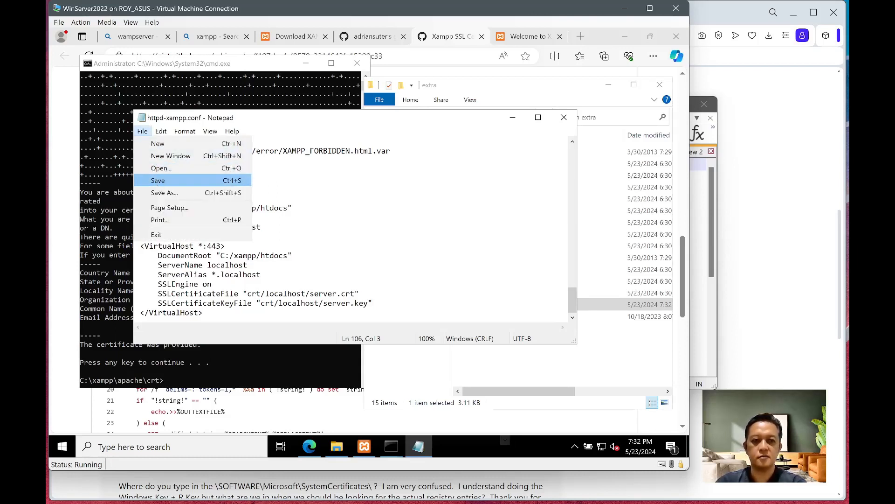
- Save and close httpd-xampp.conf, then stop and restart Apache in XAMPP Control Panel
click(158, 180)
click(563, 117)
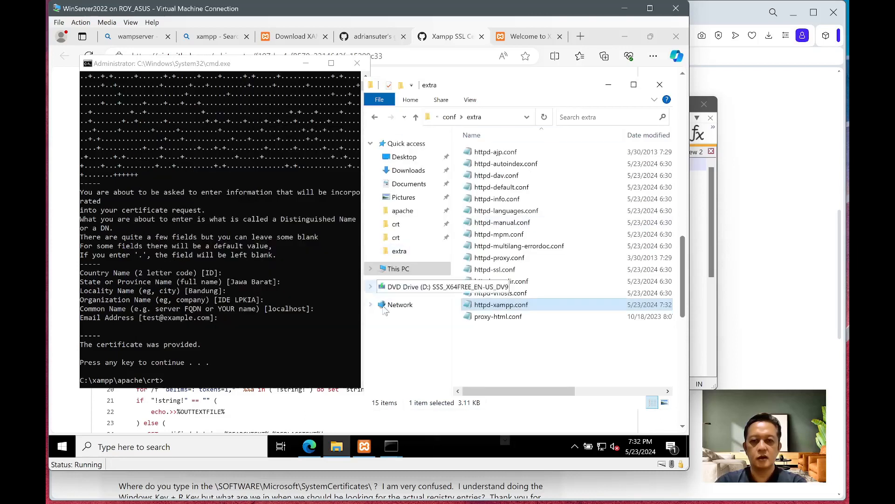
mouse_move(363, 450)
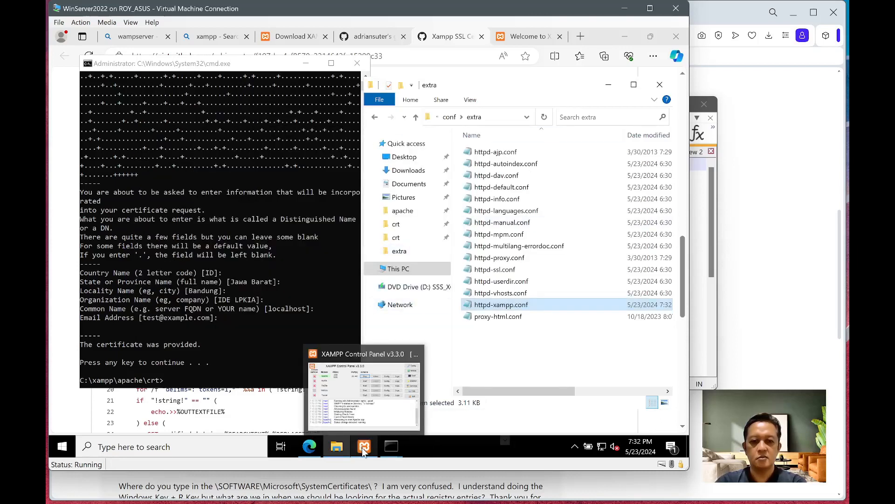
click(364, 450)
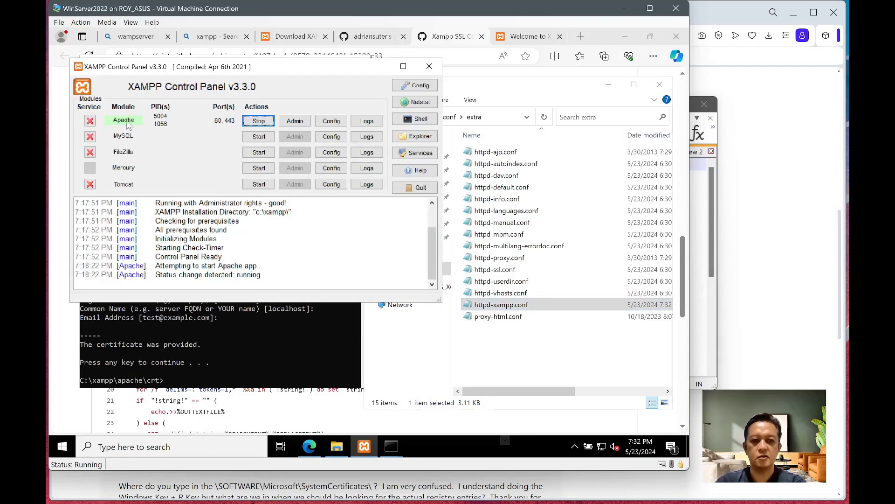
click(258, 120)
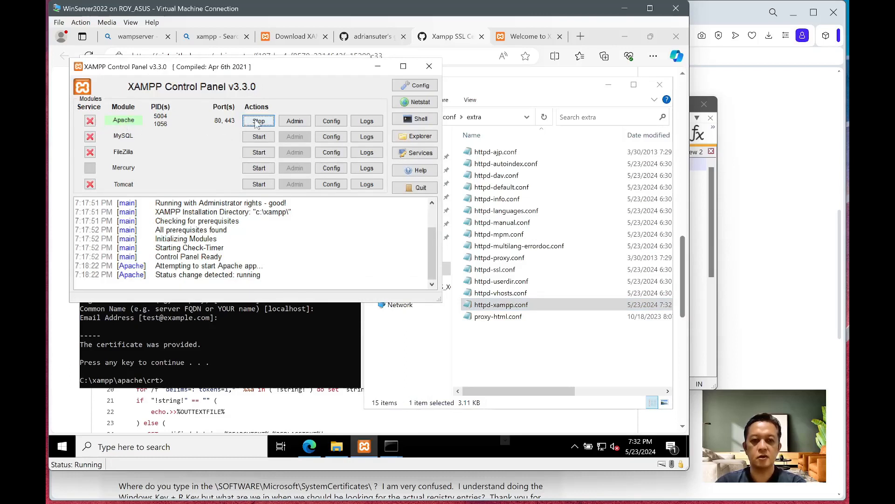
click(258, 121)
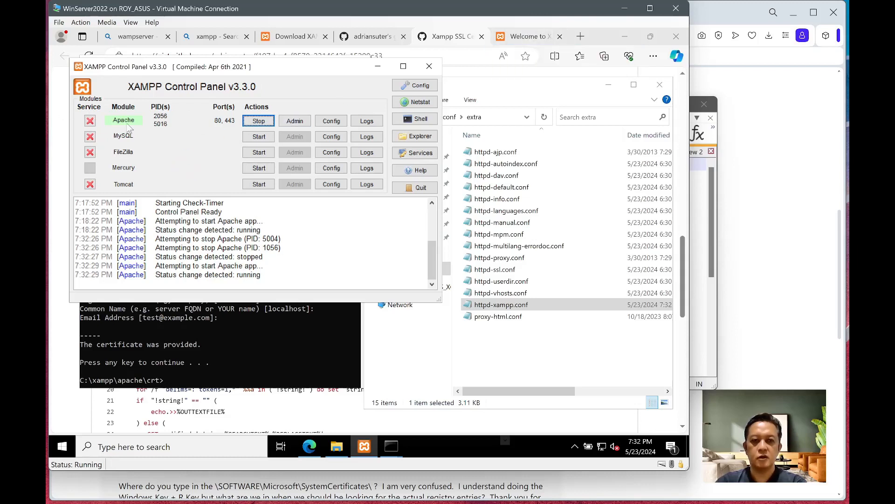
click(543, 39)
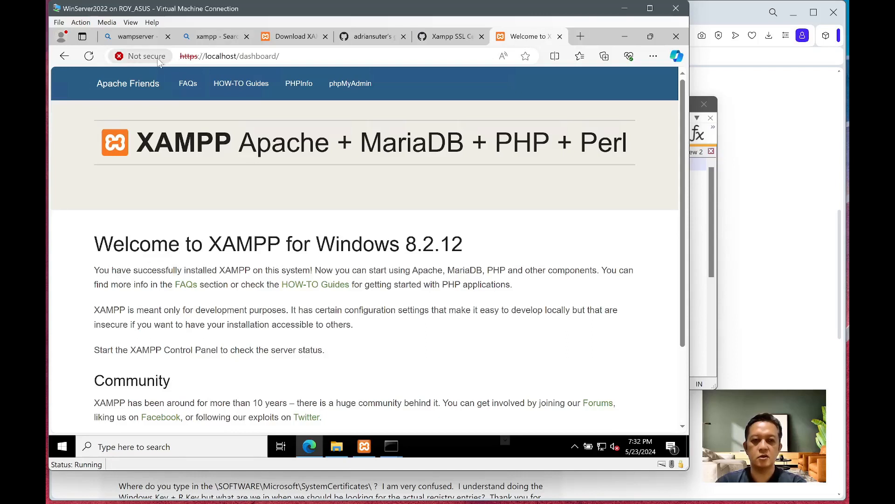
click(90, 57)
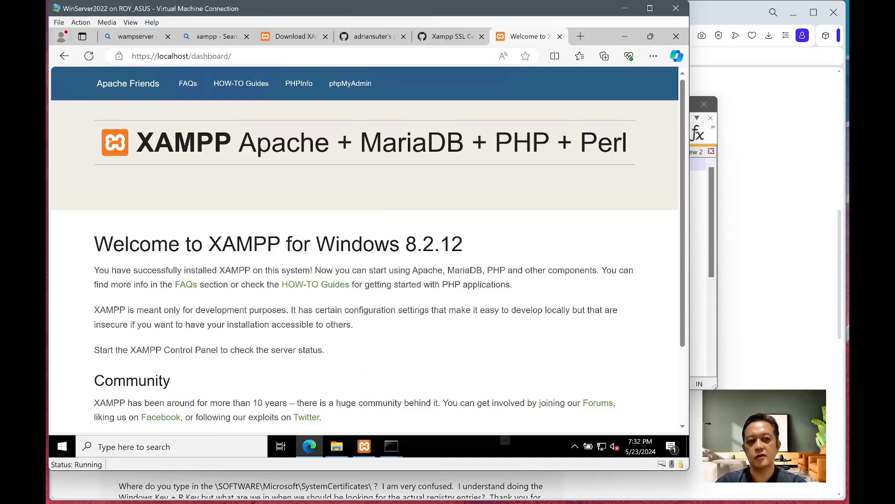
click(123, 57)
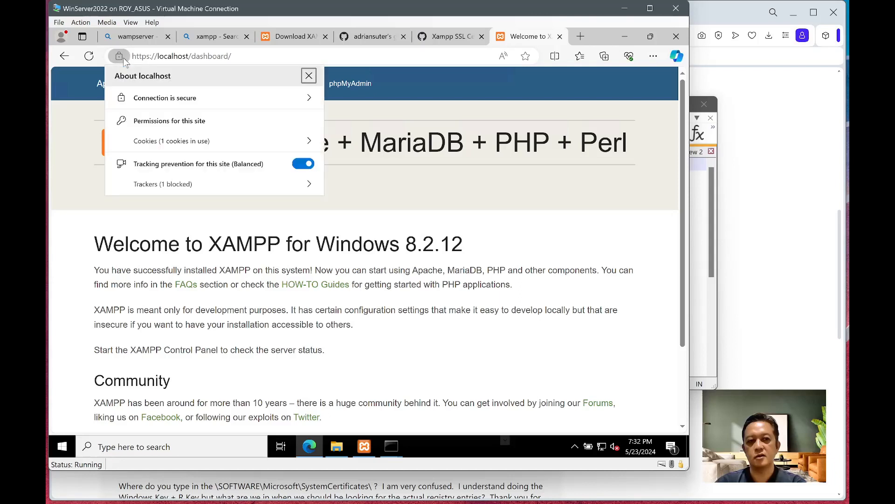
click(307, 98)
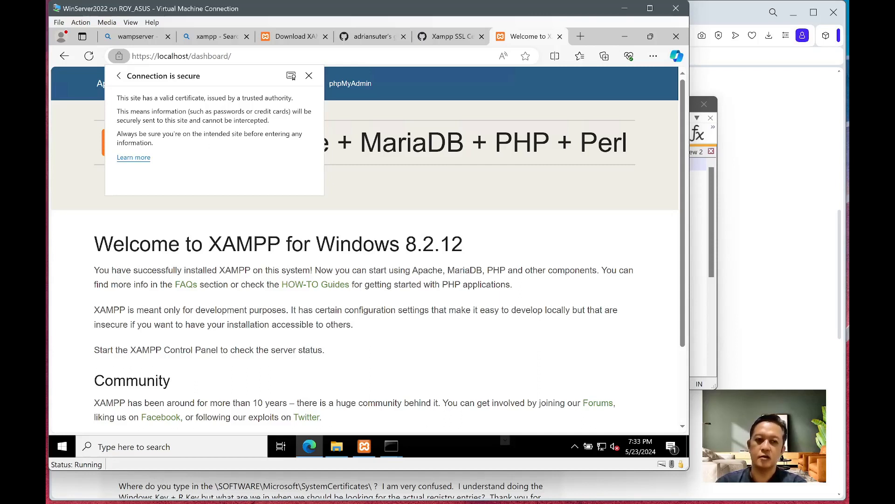
click(119, 76)
click(182, 56)
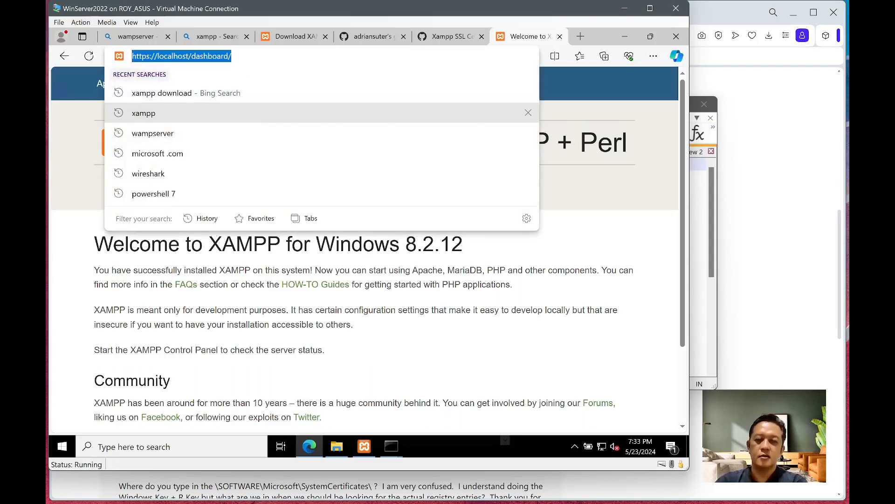
click(152, 57)
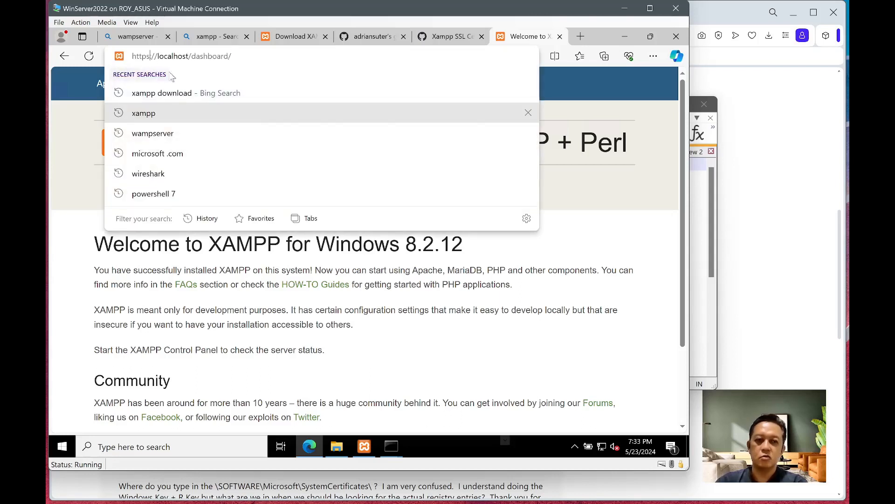
key(BackSpace)
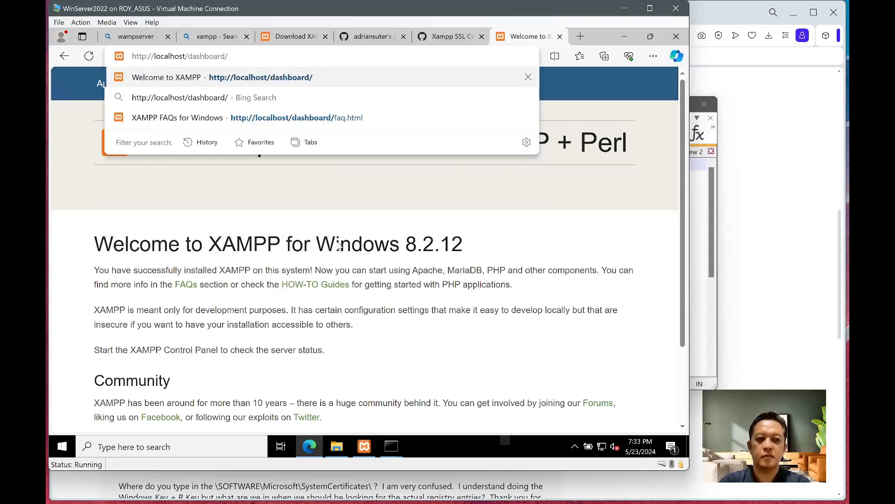
key(Return)
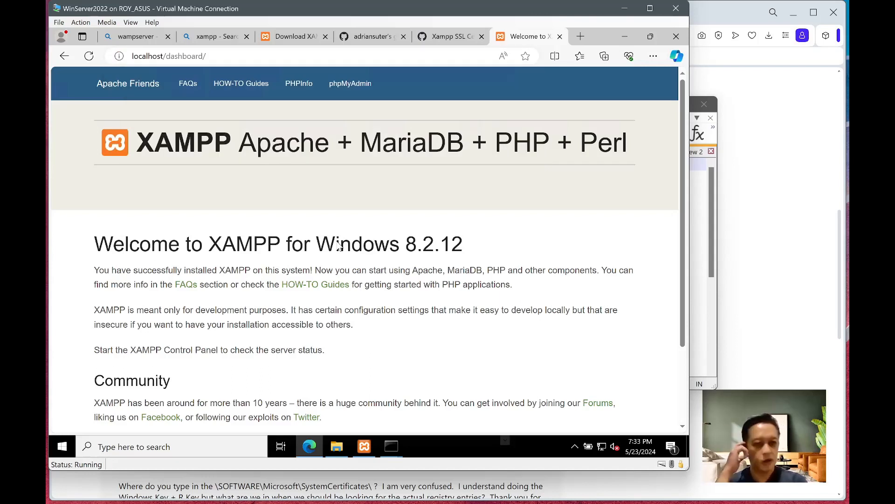
click(120, 56)
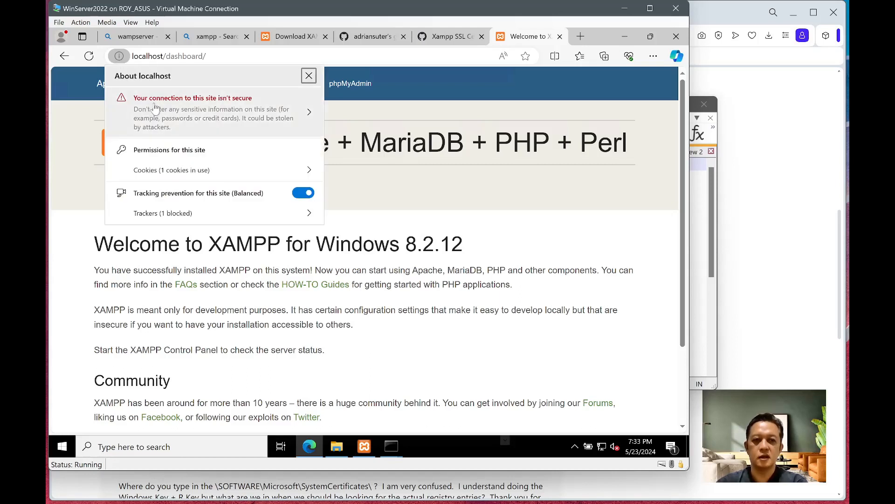
click(151, 56)
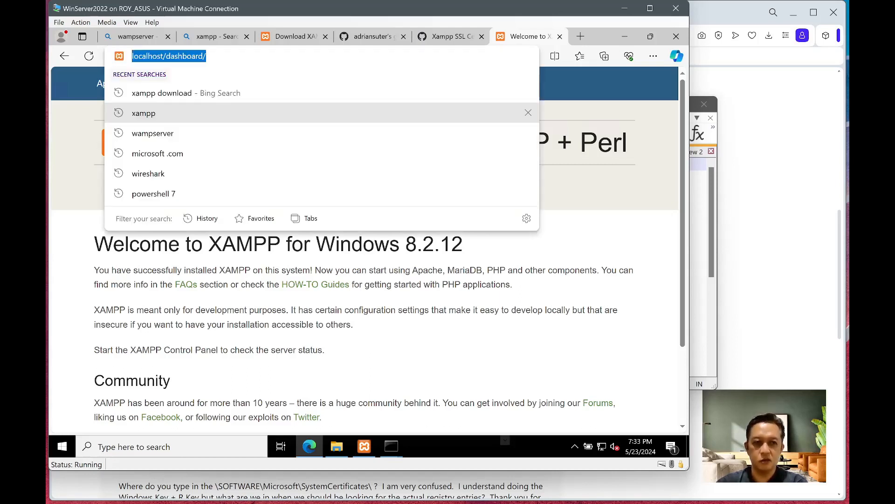
click(139, 55)
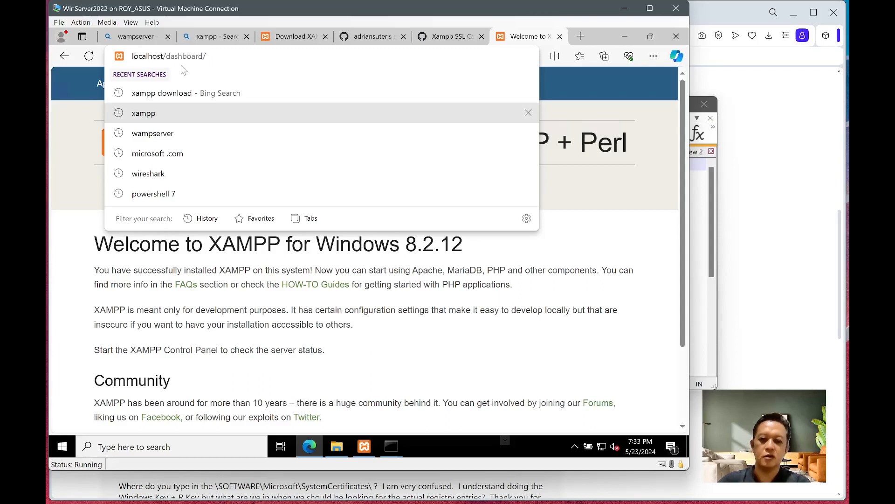
text(https://)
key(Return)
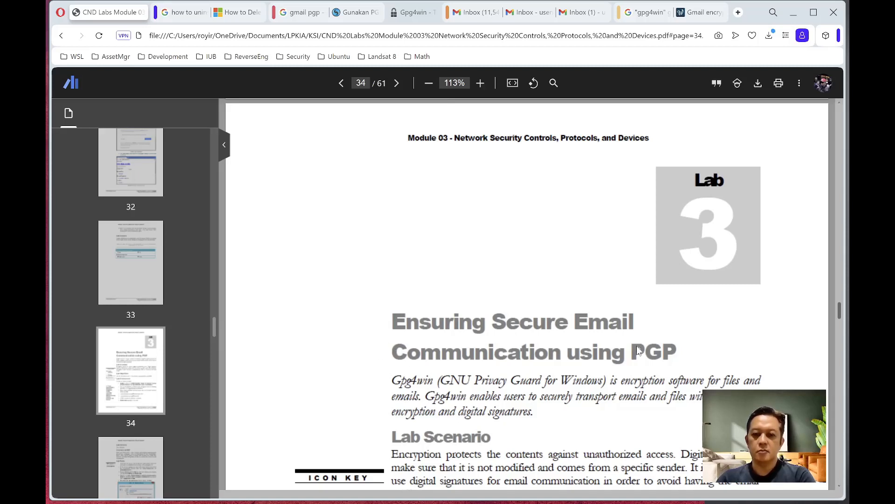
- Scroll the Lab 3 PDF down to Lab Objectives and switch to the virtual machine
scroll(503, 407, down, 2)
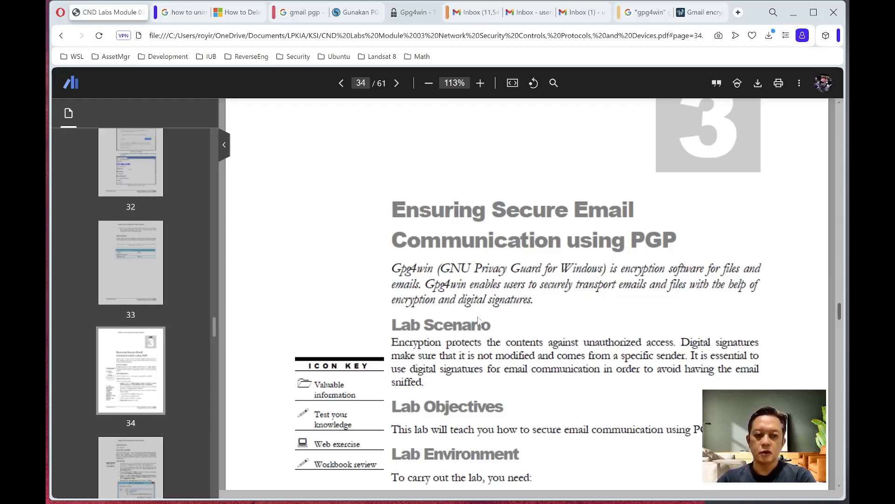
mouse_move(444, 491)
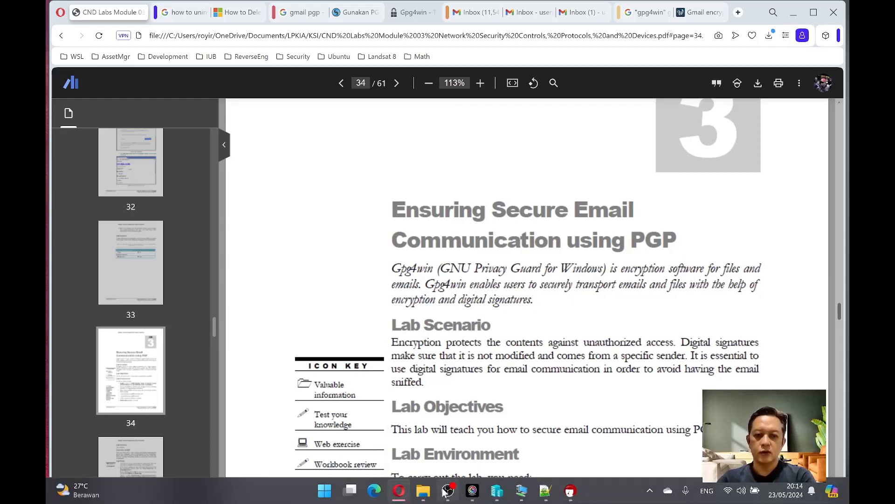
click(472, 491)
- Start a $0 Gpg4win 4.3.1 download, cancel it, and open the existing gpg4win-4.3.1.exe installer
click(186, 57)
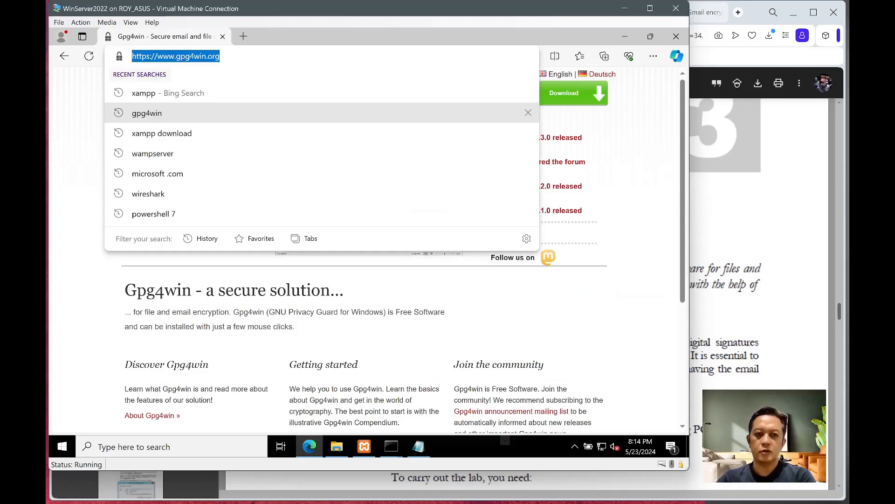
click(84, 126)
click(174, 192)
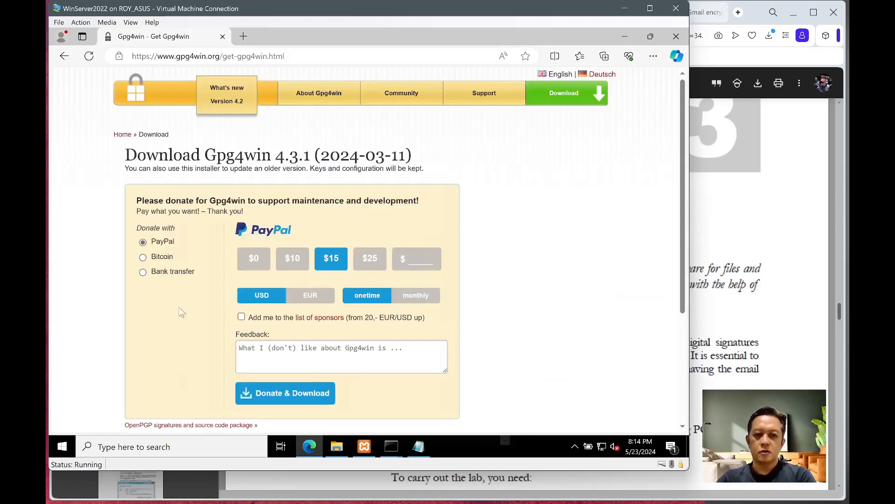
click(258, 263)
click(254, 357)
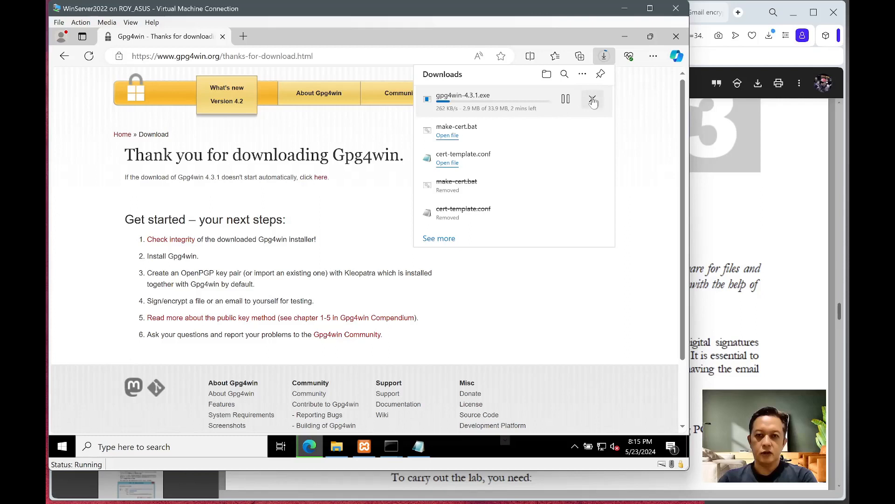
click(592, 100)
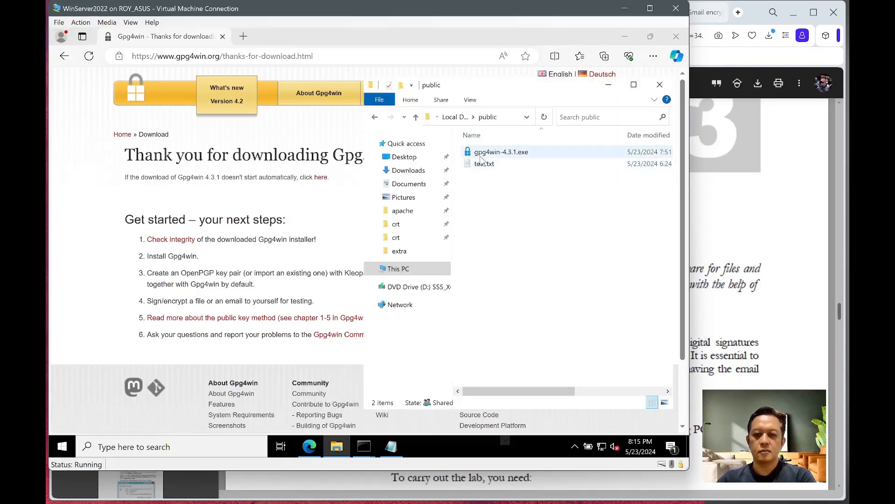
click(481, 156)
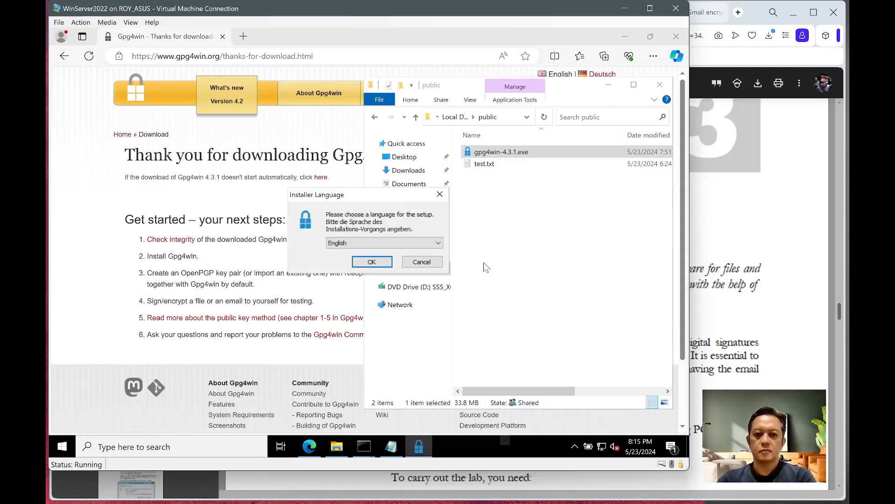
- Install Gpg4win 4.3.1 in English with Kleopatra, excluding GpgOL and GpgEX, and launch Kleopatra
click(371, 262)
click(432, 326)
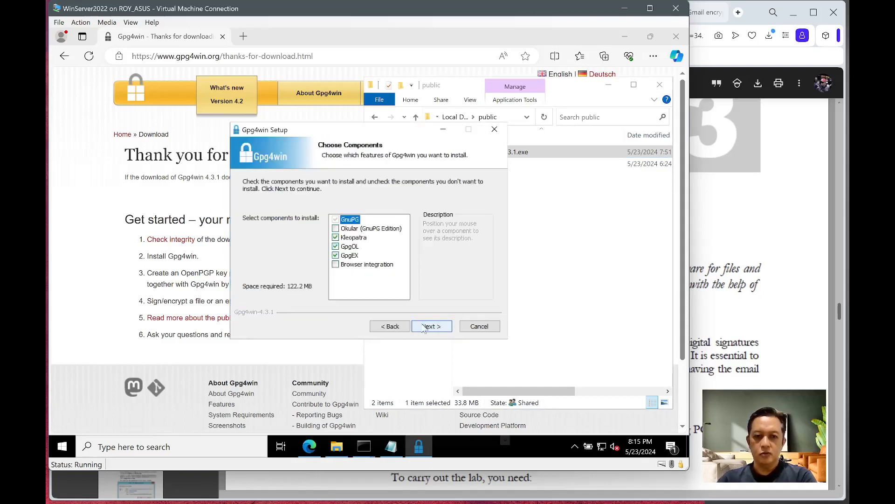
click(336, 246)
click(335, 255)
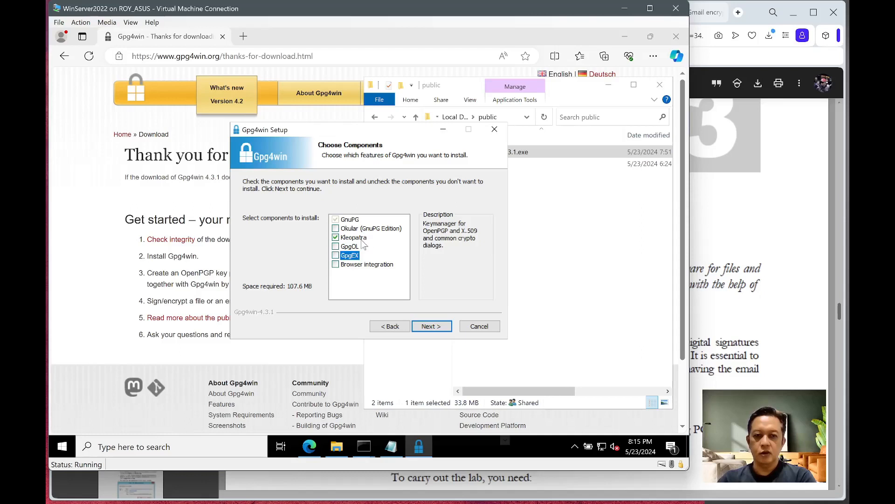
click(361, 238)
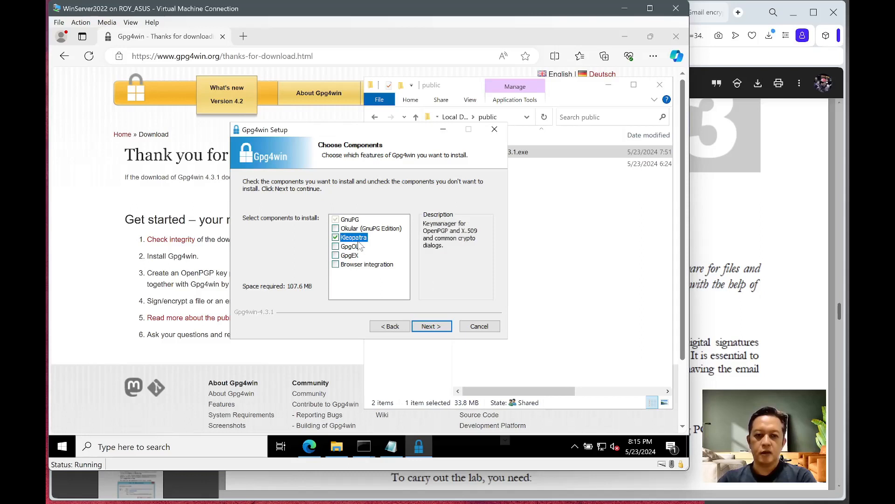
click(431, 326)
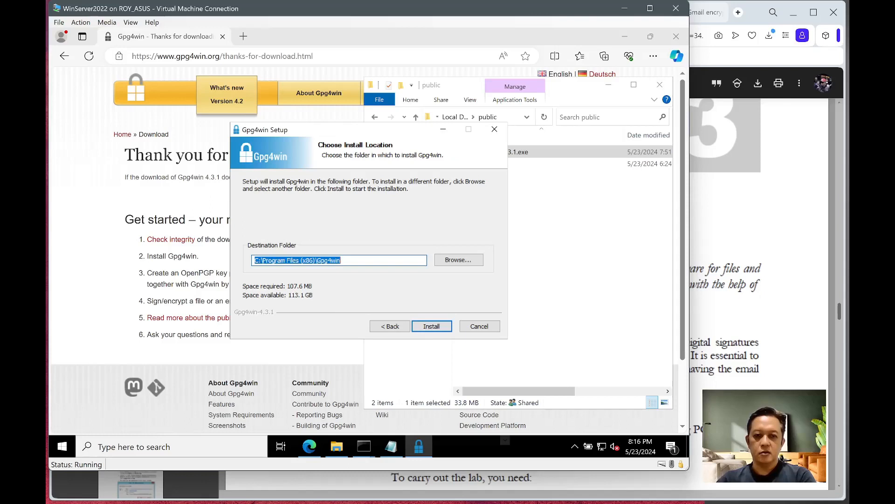
click(432, 326)
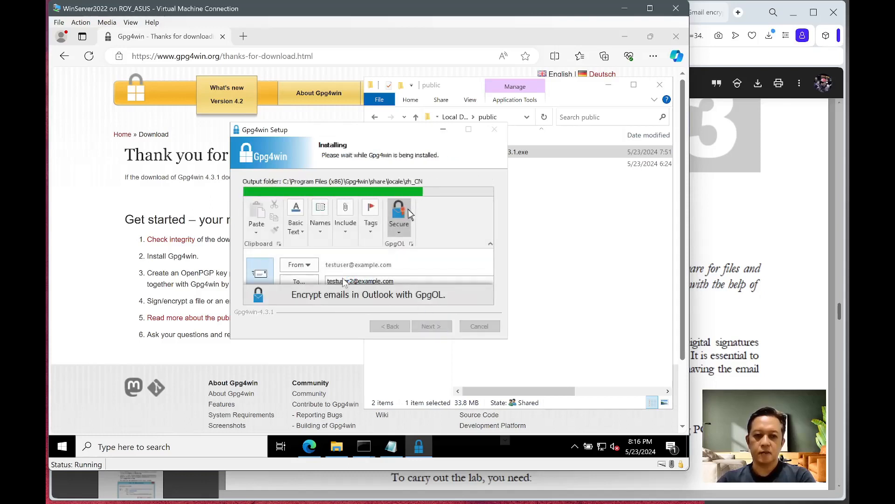
click(425, 326)
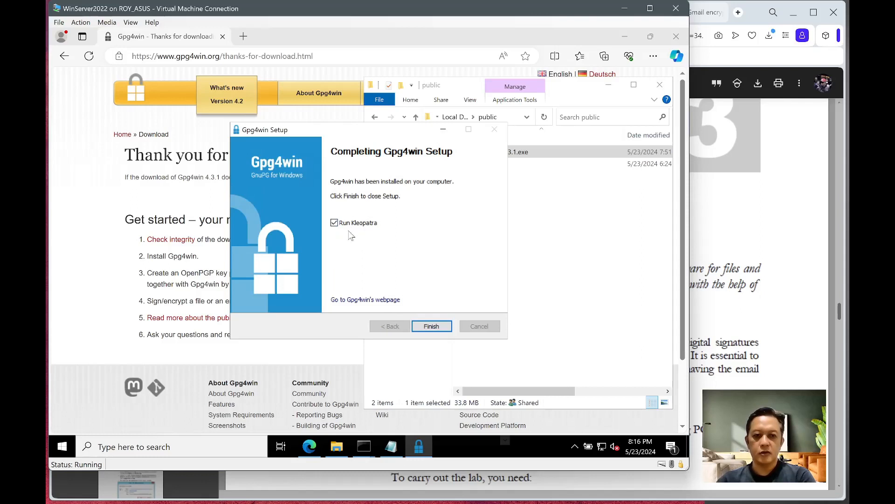
click(427, 327)
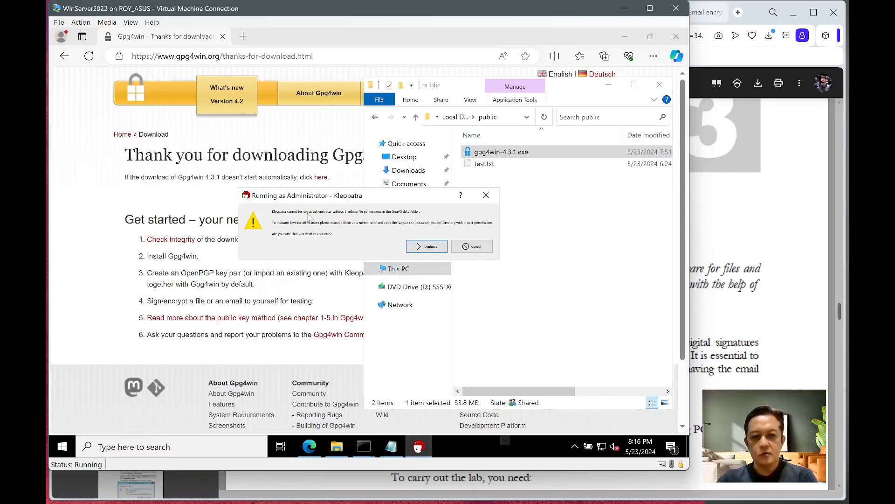
- Continue past the administrator warning and start a New Key Pair in the VM's Kleopatra
click(418, 249)
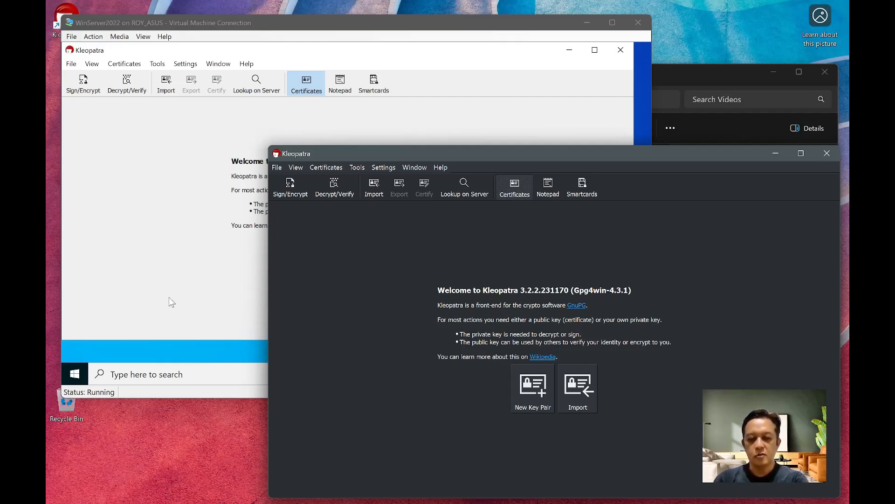
click(169, 298)
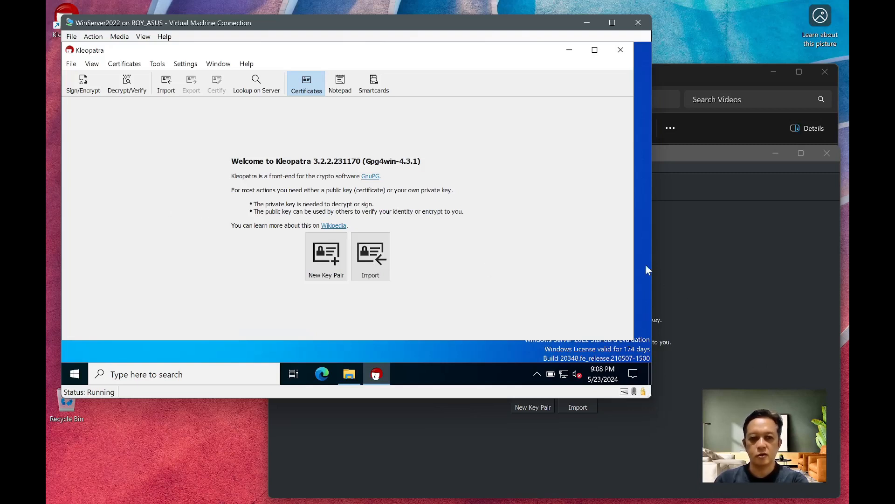
click(775, 293)
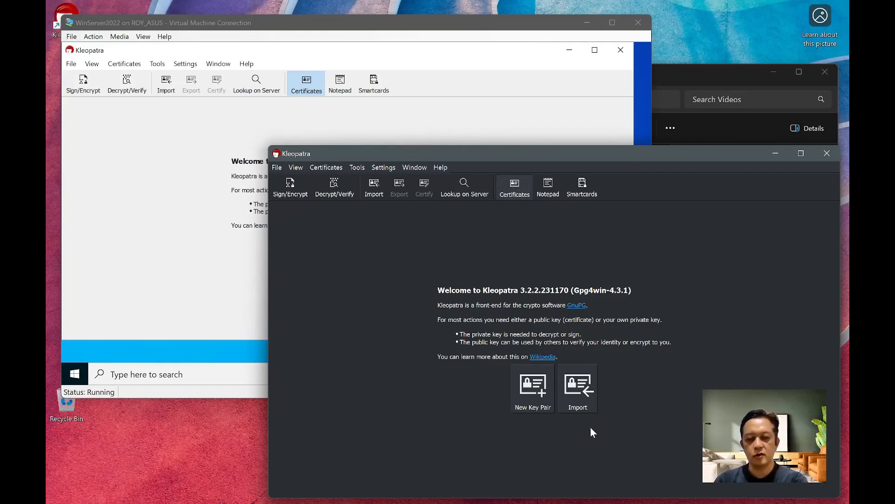
click(115, 291)
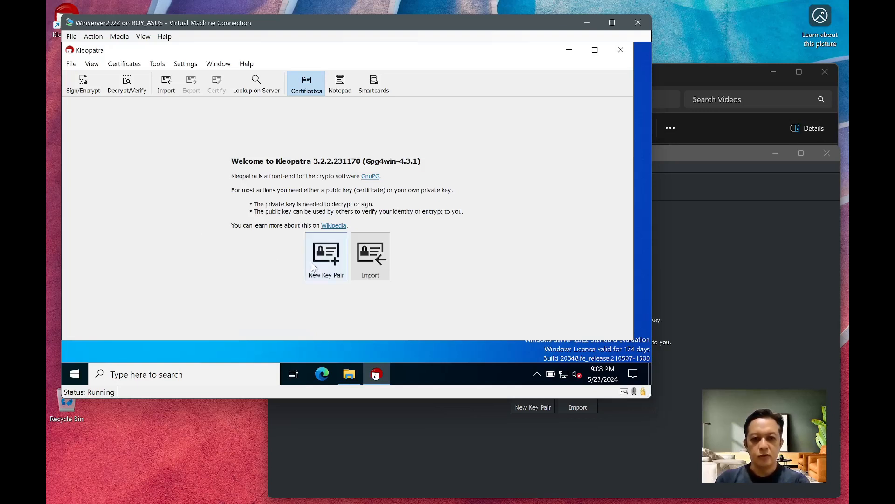
click(310, 249)
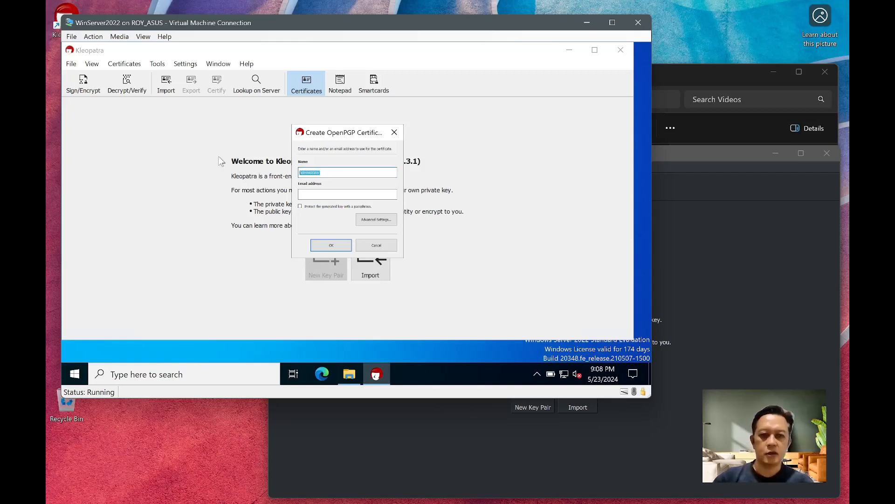
- Fill in the new key's name 'User Satu' and e-mail address, requiring passphrase protection
text(User)
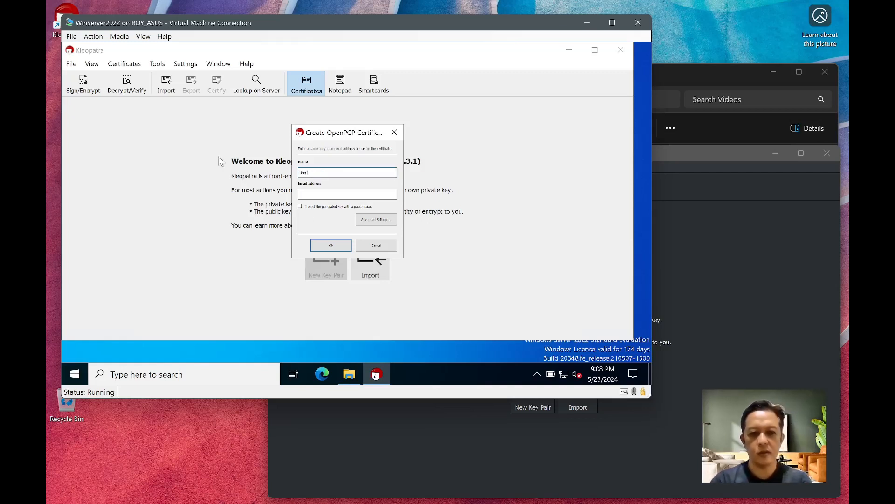
text( Satu)
key(Tab)
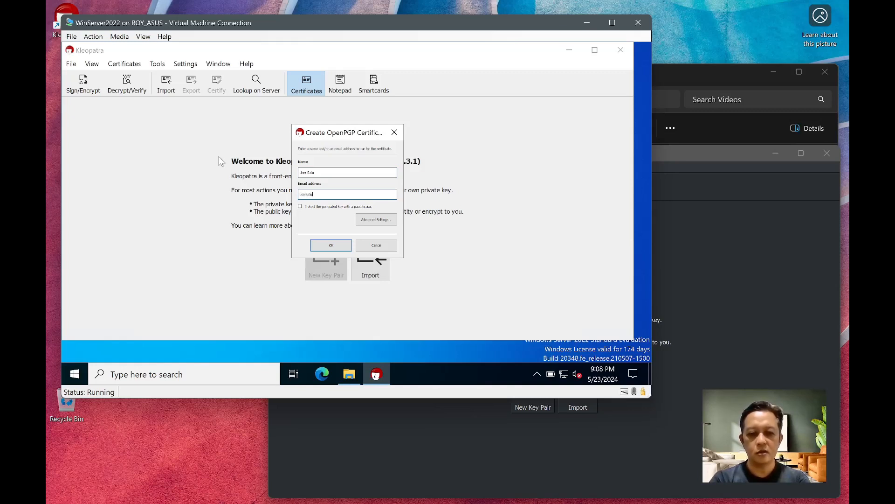
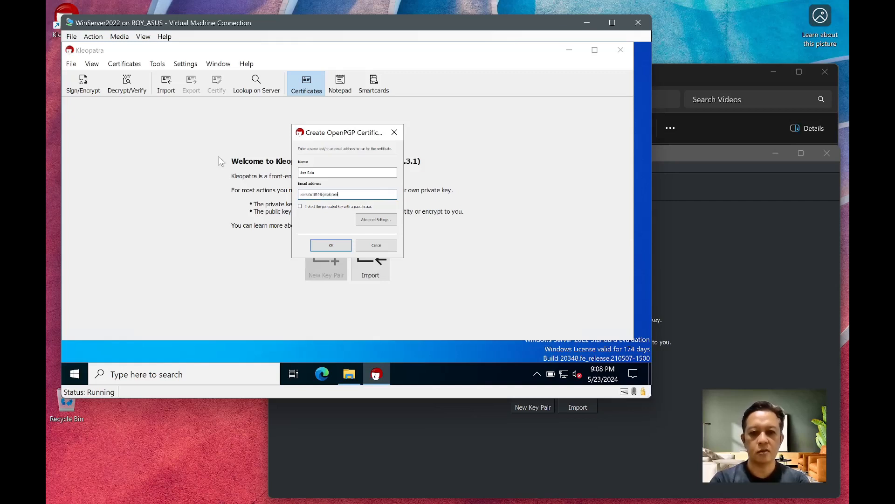
click(300, 206)
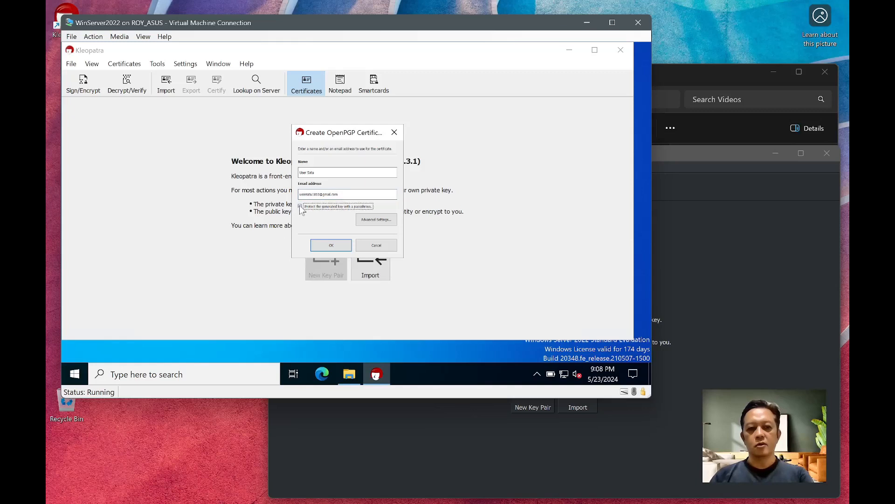
click(327, 245)
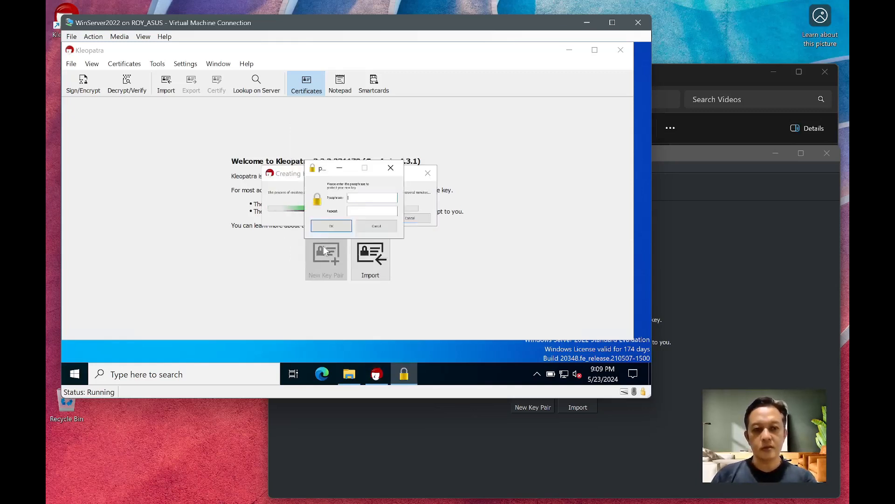
- Enter and confirm the passphrase to create the User Satu certificate, then select it
text(*****)
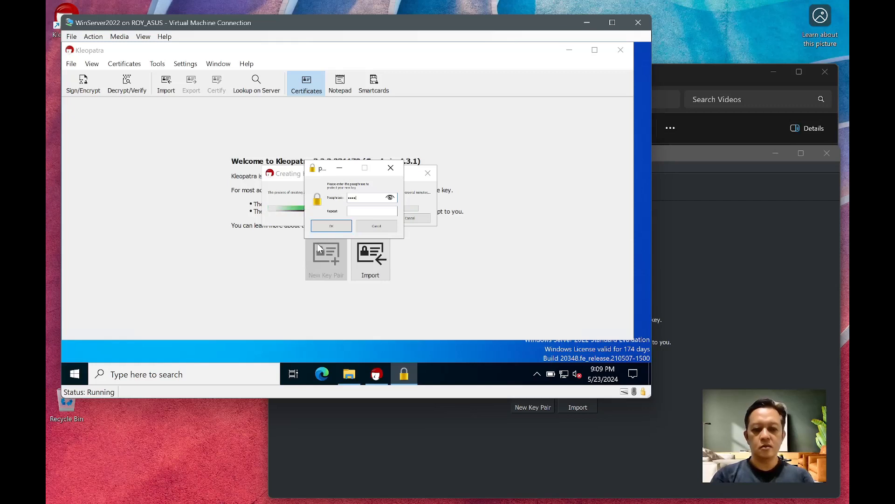
text(****)
key(Tab)
text(*******)
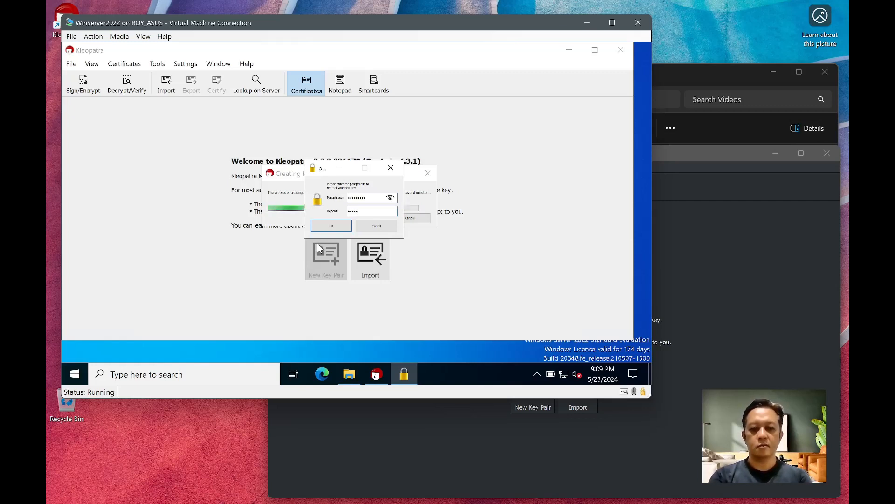
text(**)
click(328, 227)
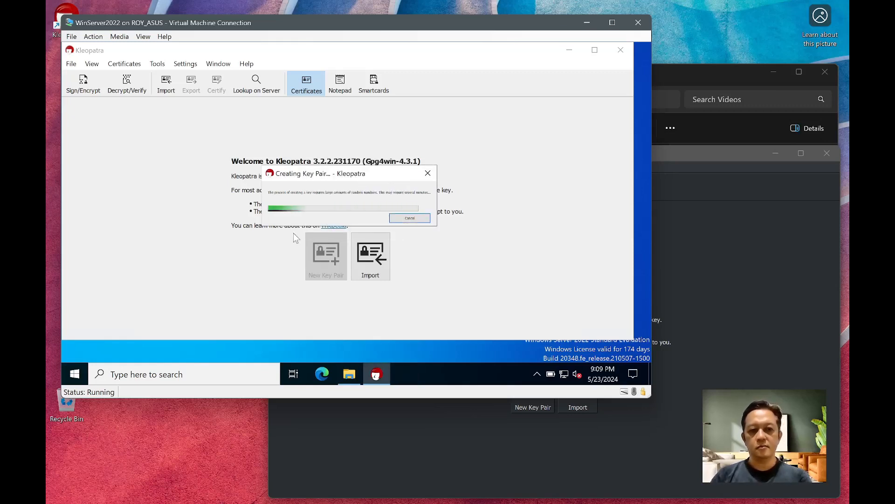
click(401, 210)
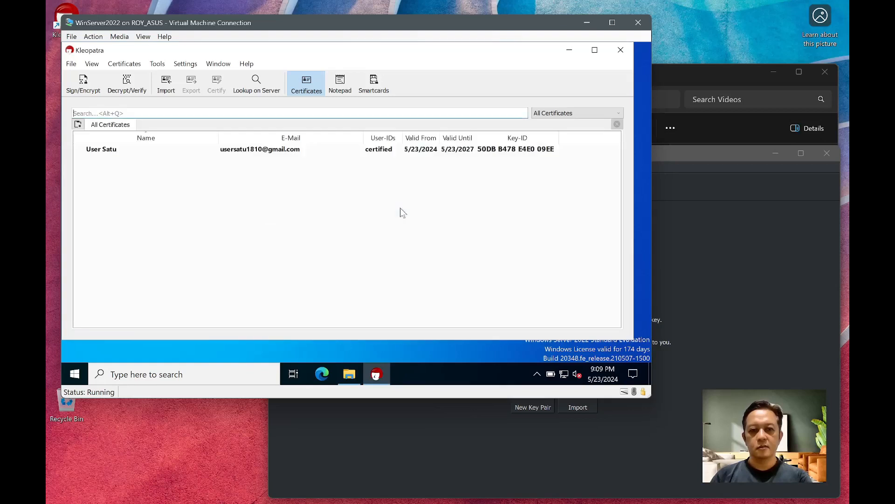
click(240, 149)
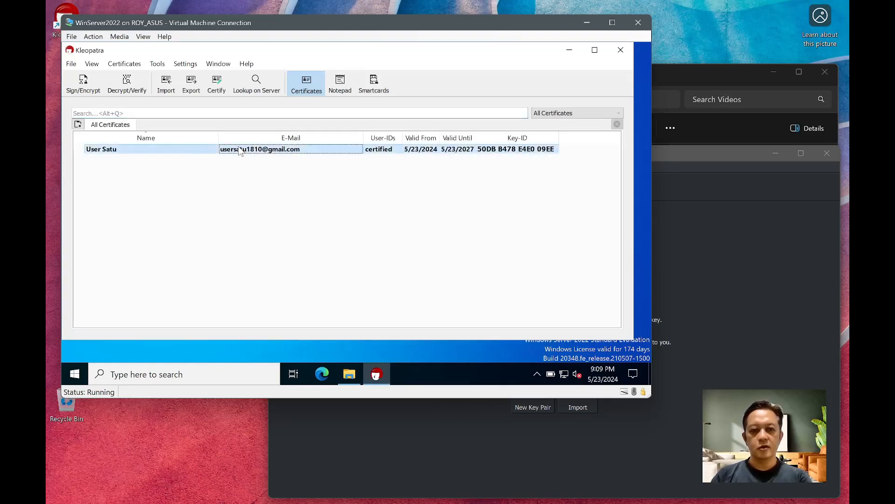
click(601, 441)
- Start a host key pair named 'User Dua' with its e-mail address and passphrase protection
click(529, 392)
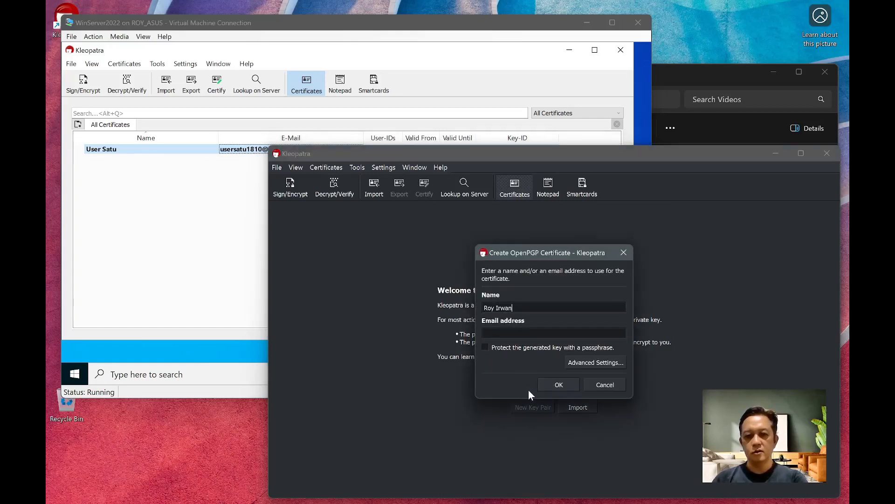
key(ctrl+a)
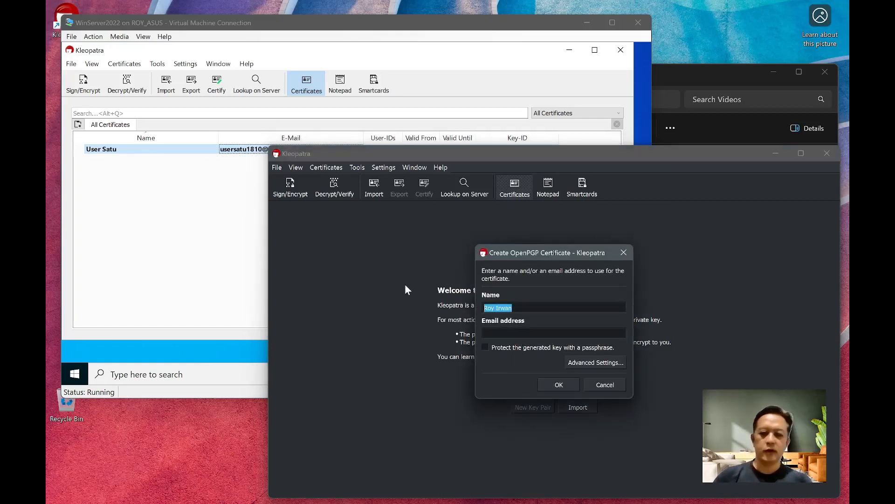
text(User Dua)
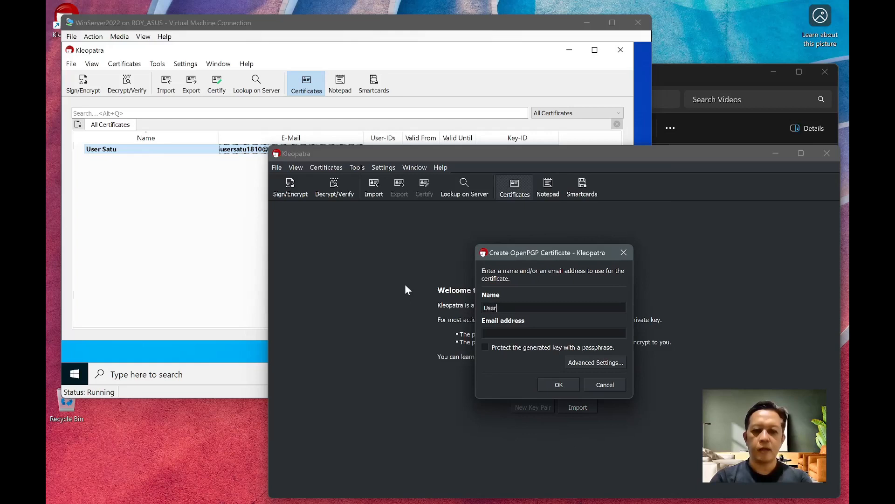
key(Tab)
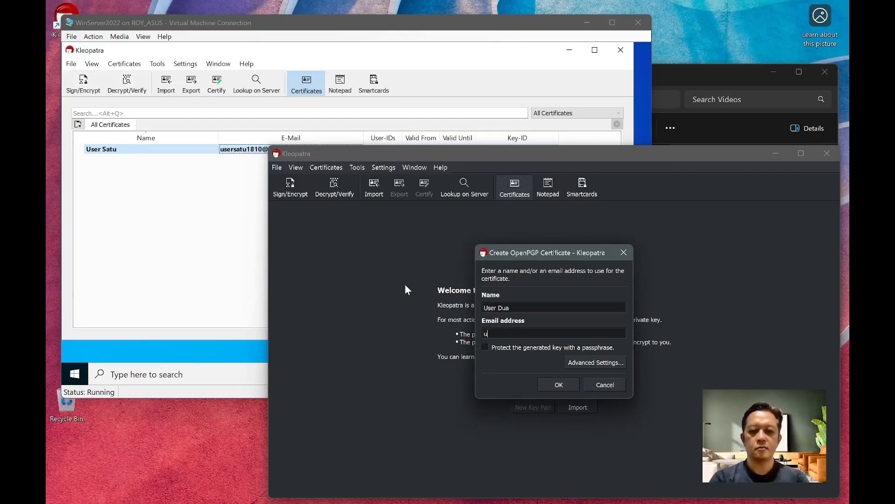
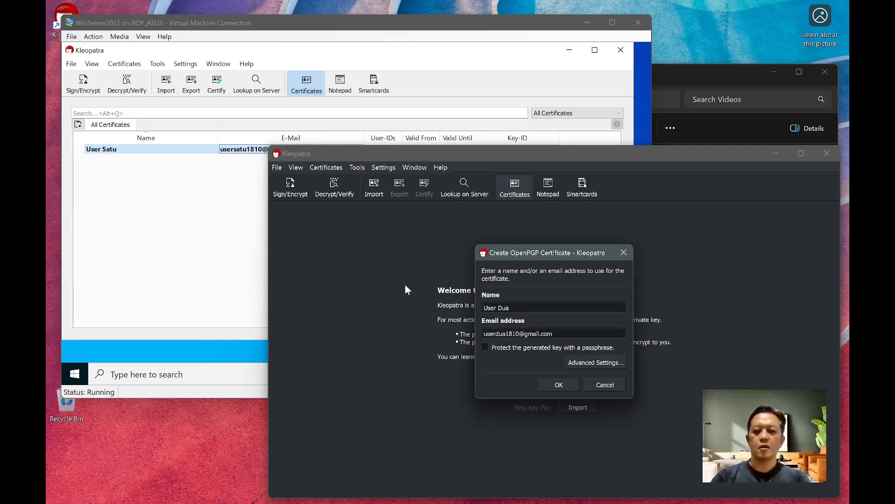
click(487, 347)
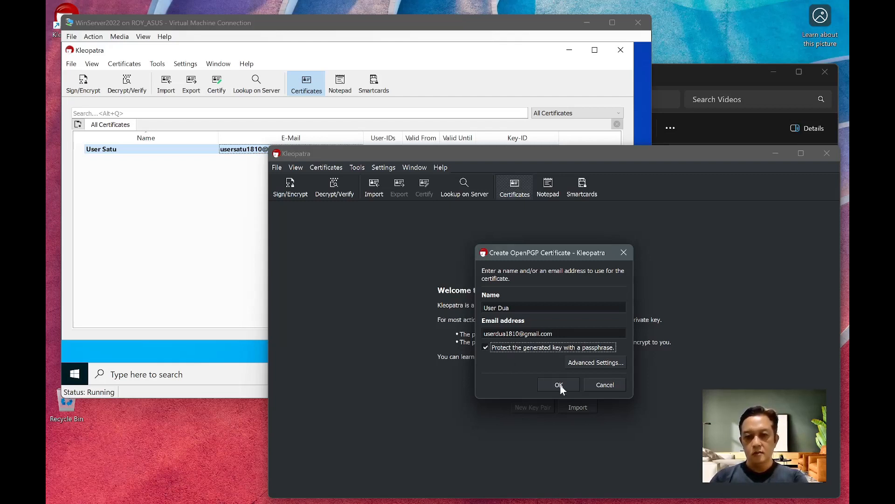
click(560, 385)
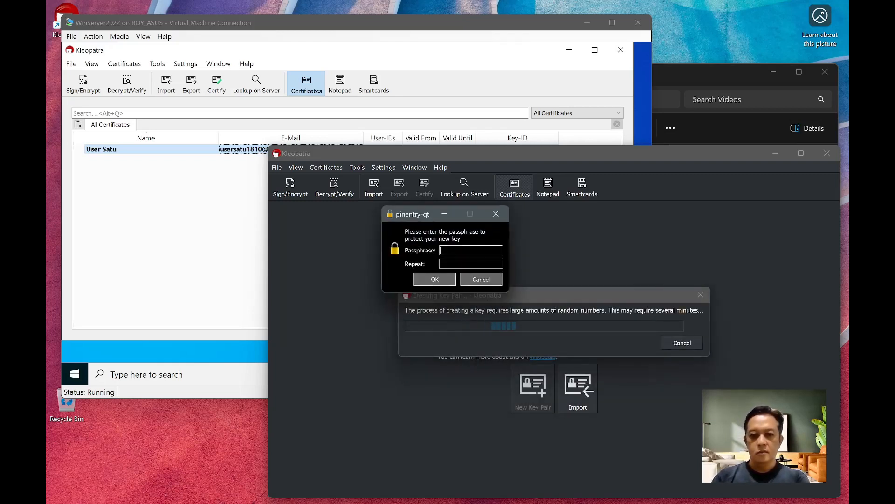
- Enter and confirm the passphrase to create the User Dua certificate, then select it
text(**********)
key(Tab)
text(**********)
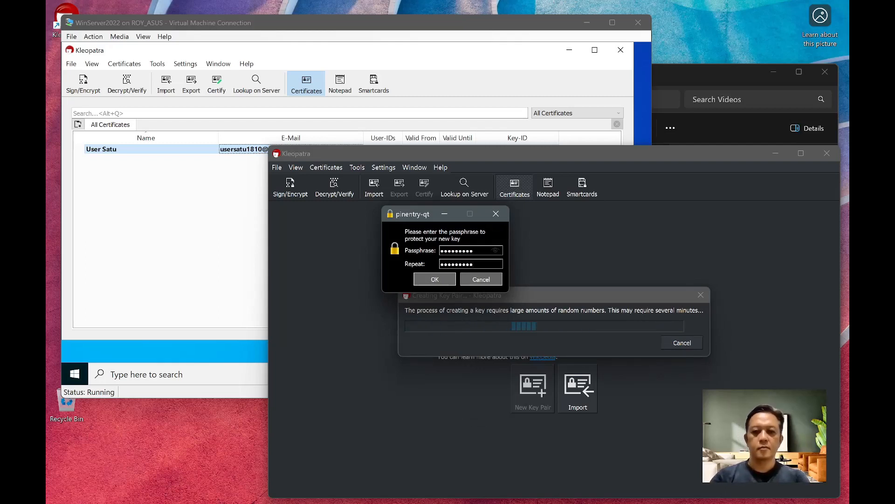
click(433, 280)
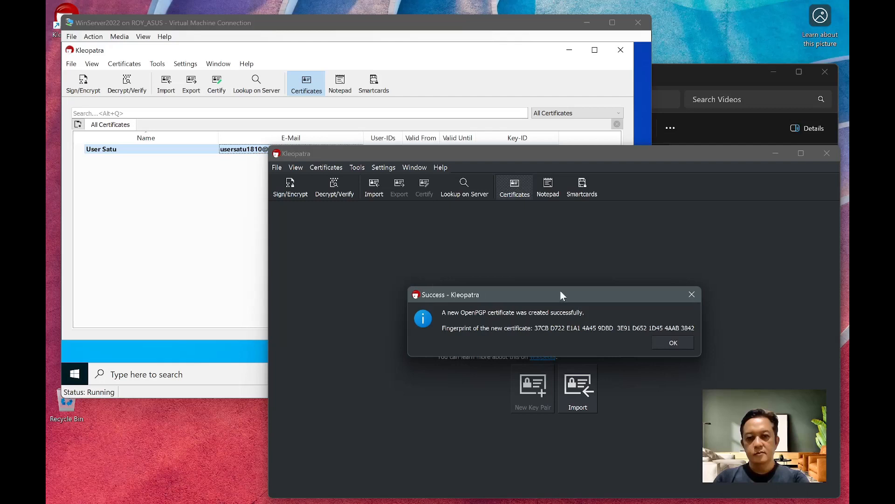
click(673, 342)
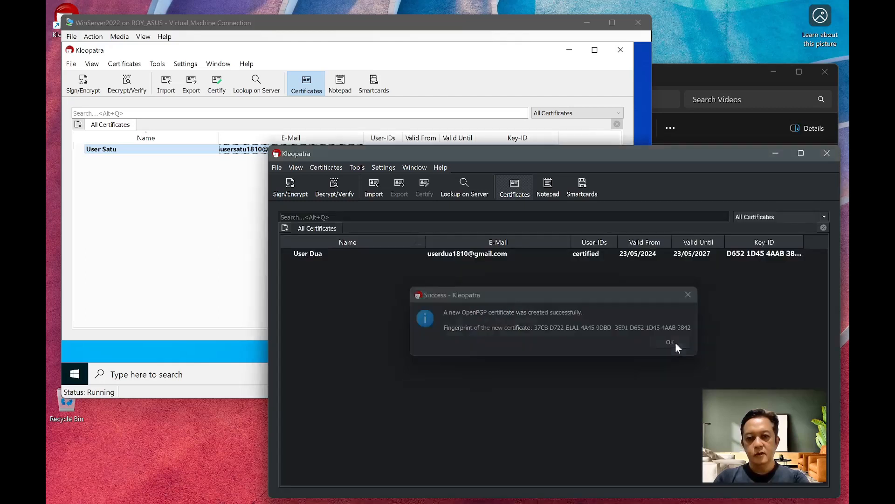
click(309, 253)
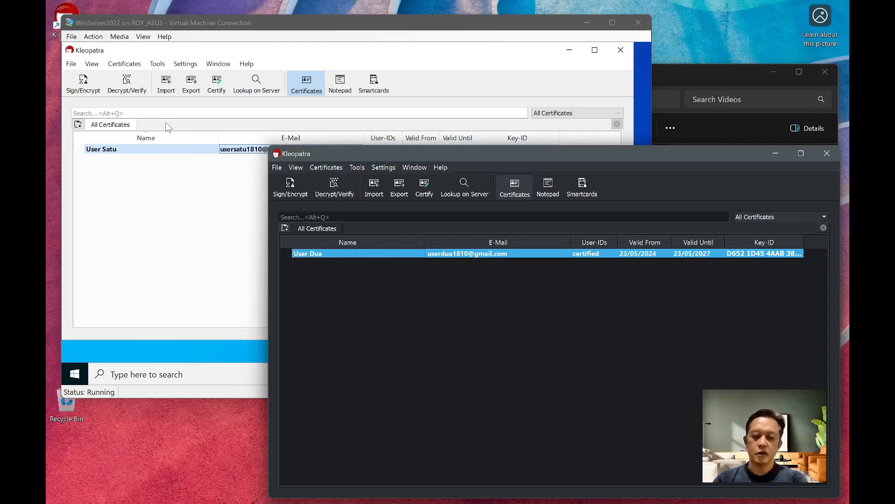
- Export User Satu's public certificate from the VM as an .asc file into the shared public folder
click(139, 219)
click(119, 148)
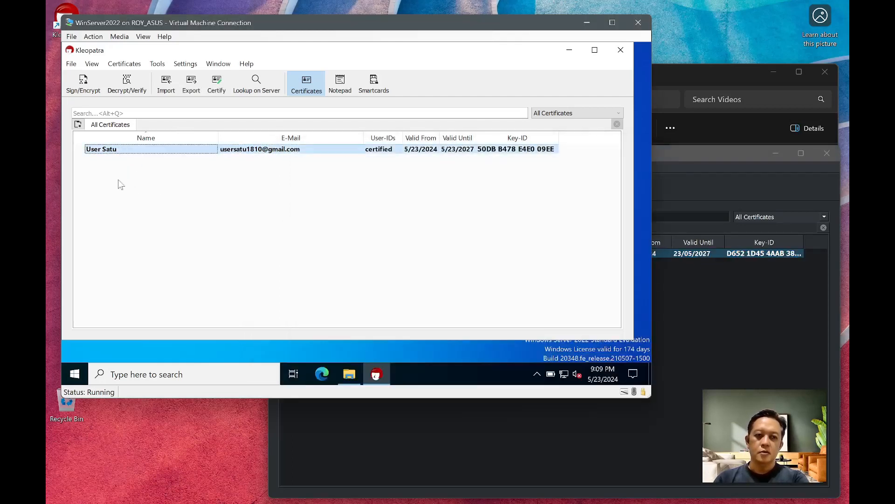
click(189, 82)
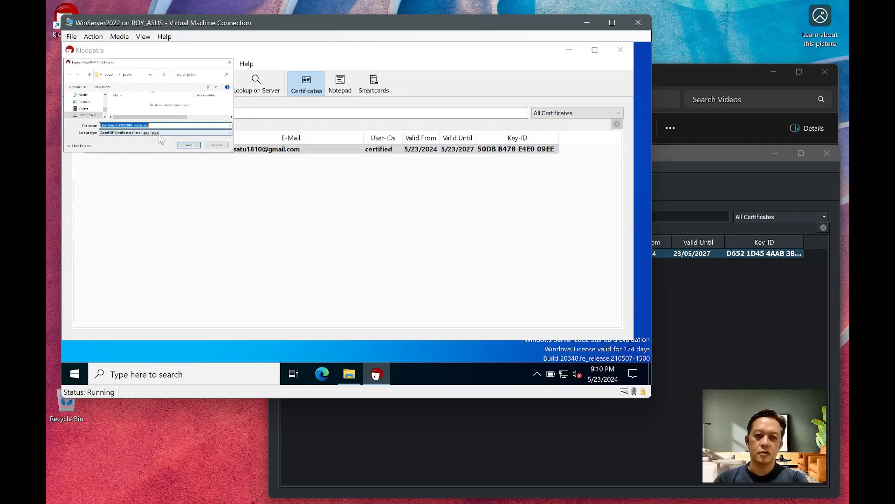
drag(140, 62, 225, 120)
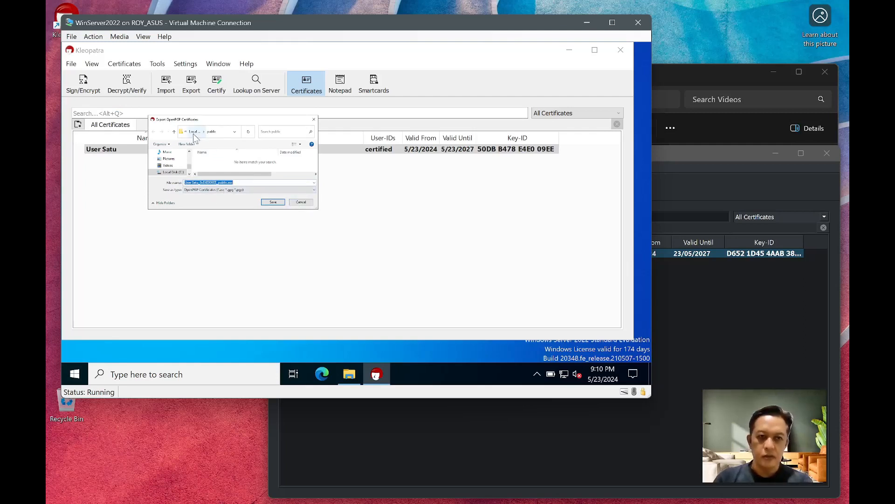
mouse_move(436, 491)
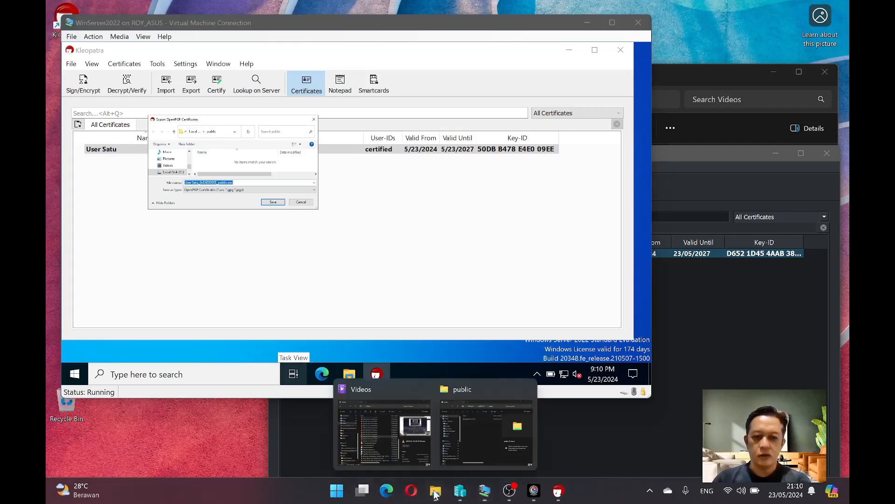
click(496, 435)
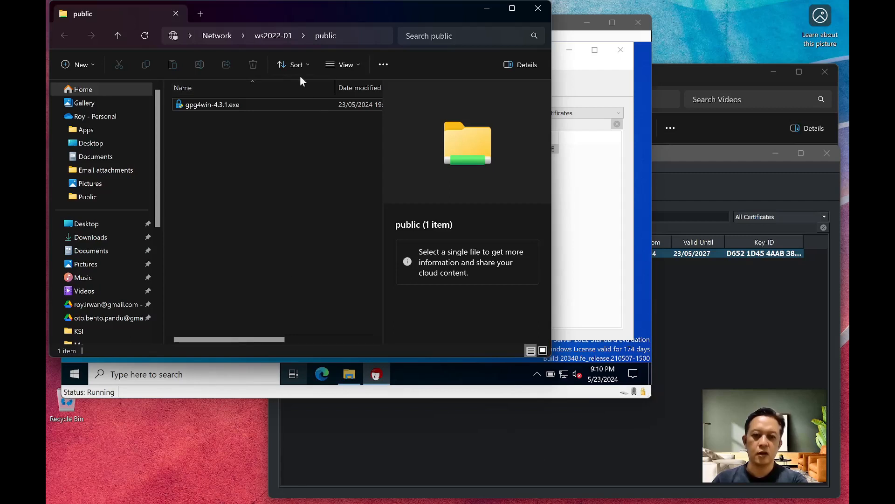
click(486, 8)
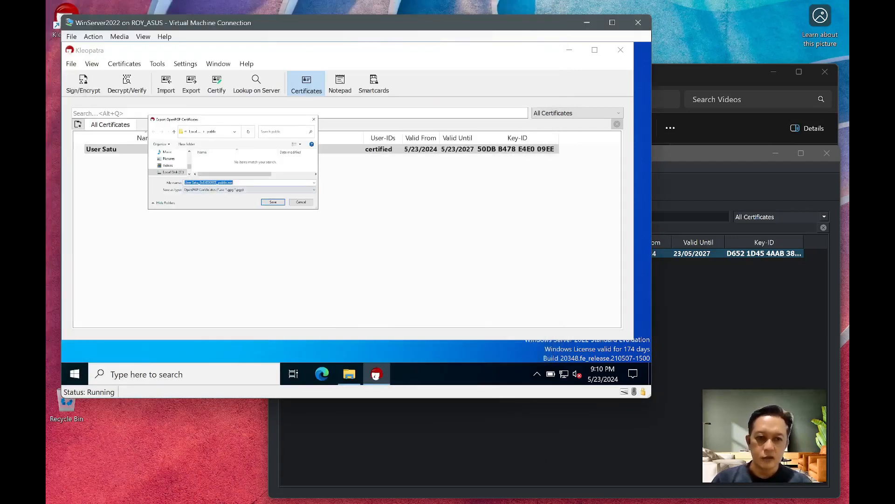
click(279, 202)
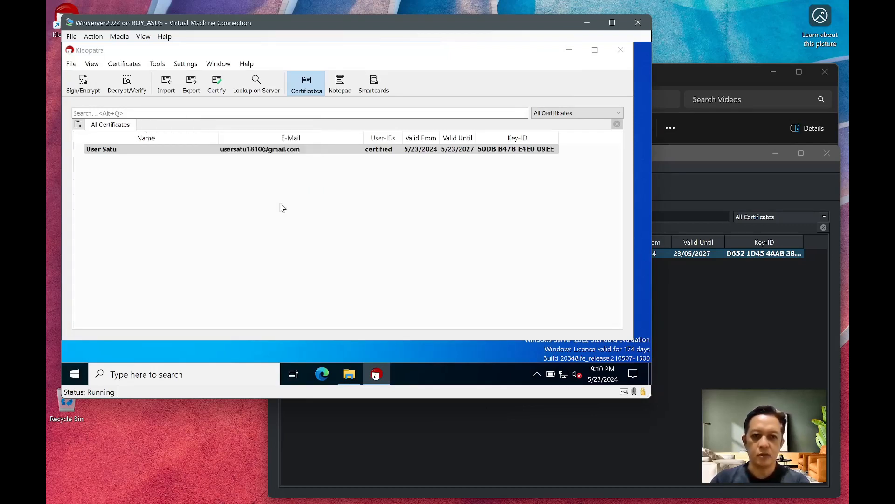
- Import User Satu_0xE4E009EE_public.asc from the public folder into the host's Kleopatra
mouse_move(436, 494)
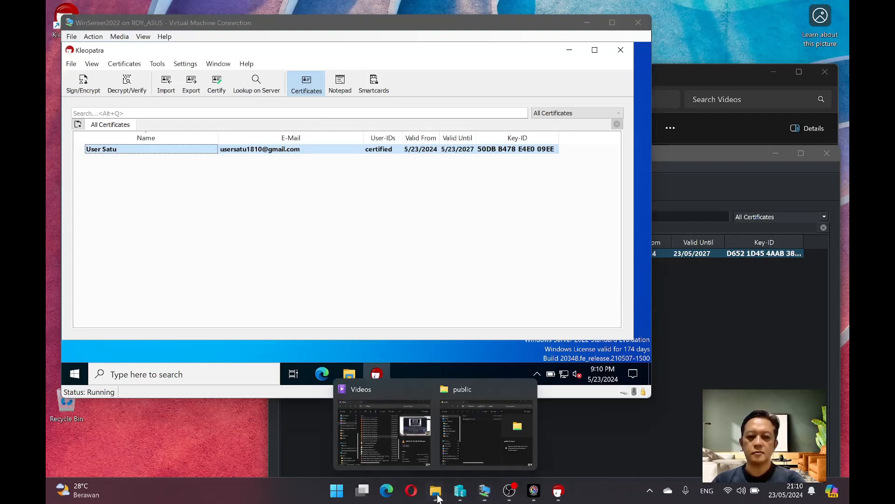
click(477, 429)
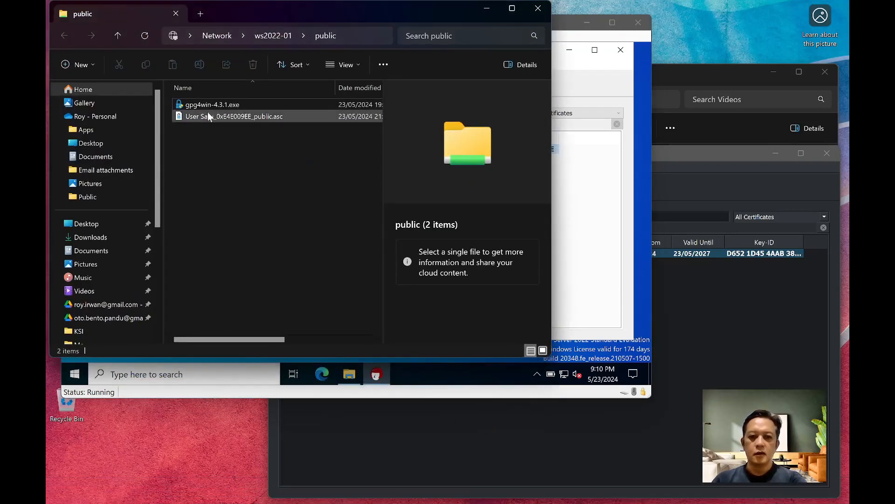
click(725, 334)
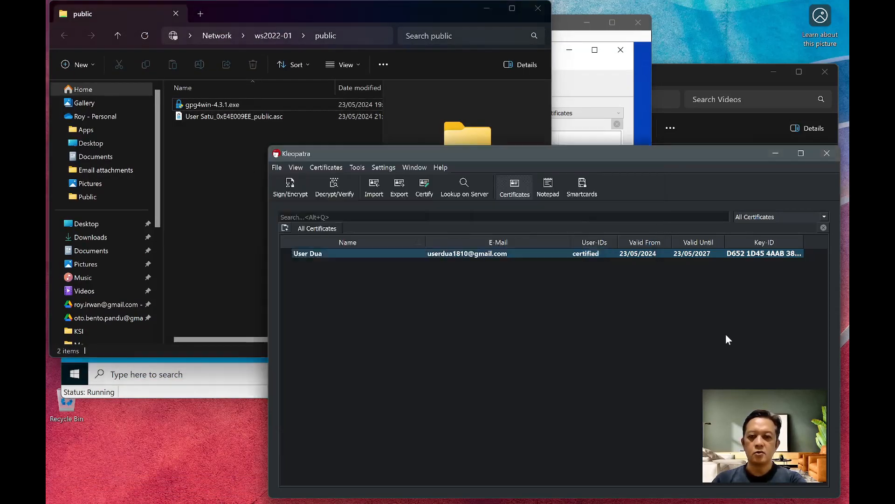
click(367, 193)
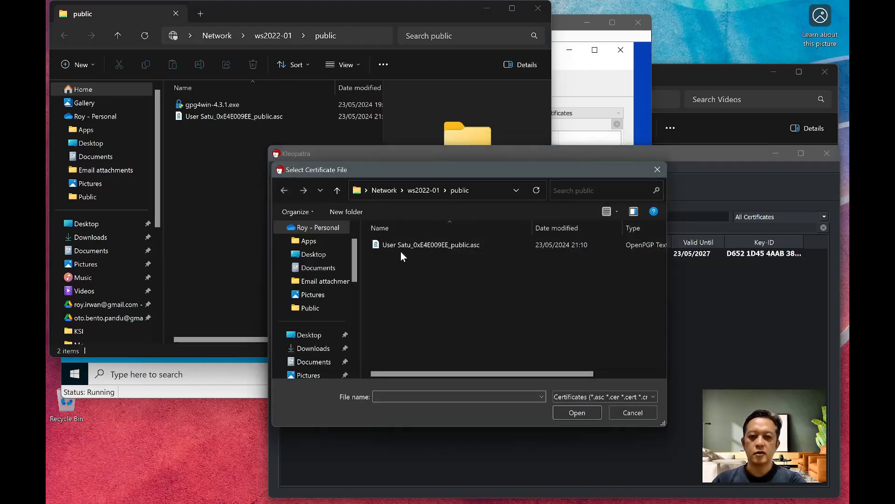
click(396, 245)
click(571, 412)
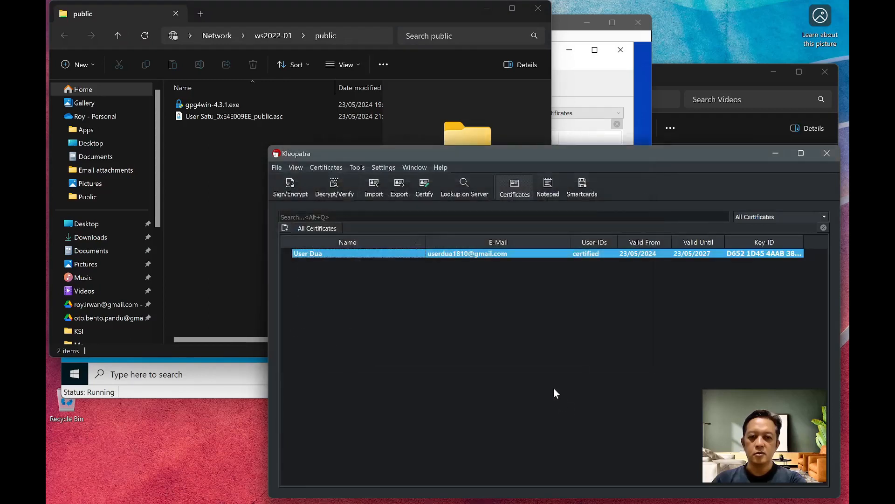
- Certify the imported User Satu certificate, authorising with the host key's passphrase
click(583, 380)
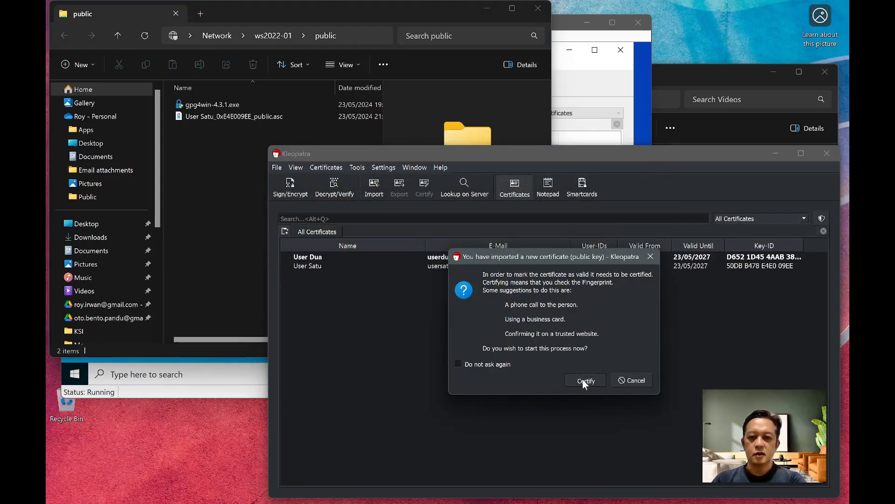
click(650, 448)
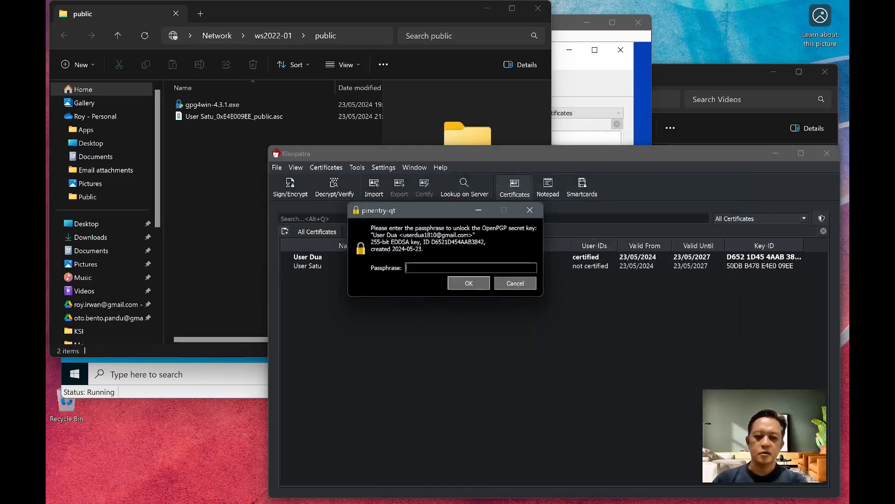
text(••••••)
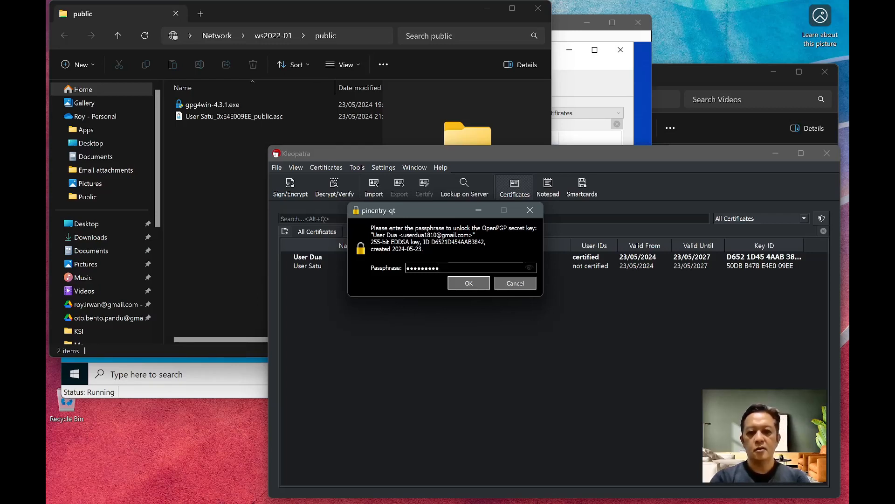
key(Return)
key(Return)
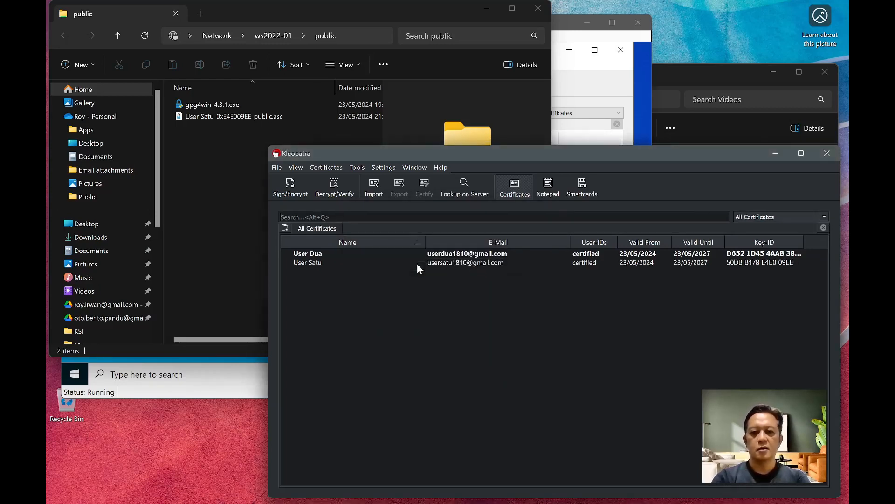
click(306, 263)
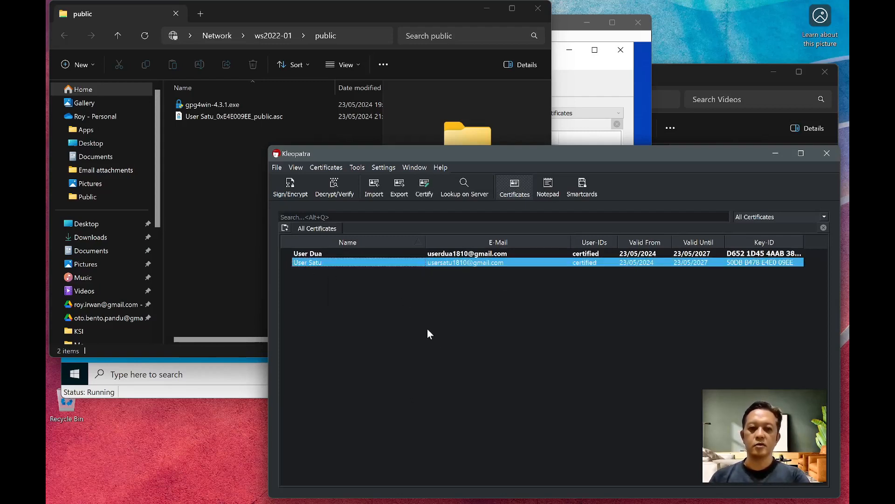
click(376, 349)
- Export User Dua's public certificate as User Dua_0x4AAB3842_public.asc into the public folder
click(319, 255)
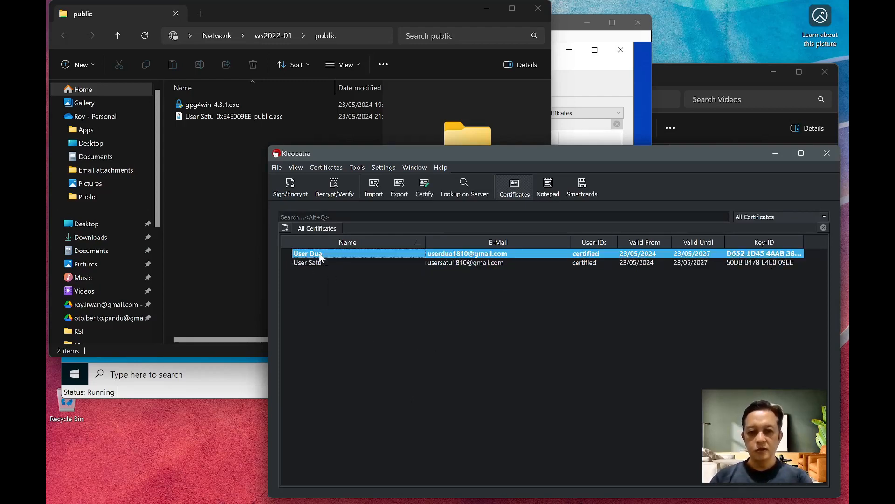
click(399, 189)
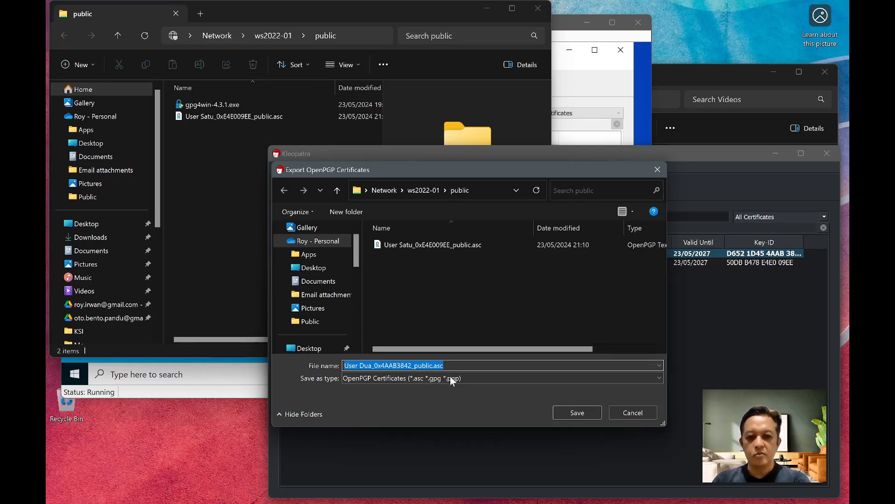
click(590, 415)
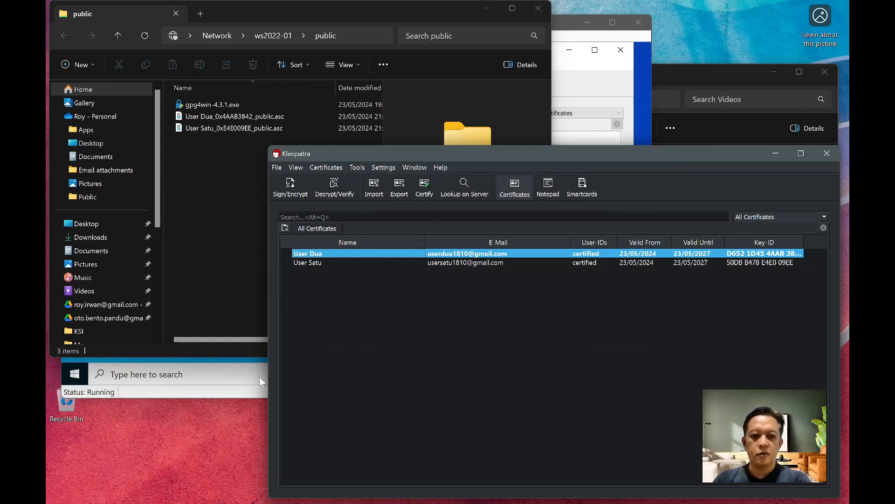
click(164, 379)
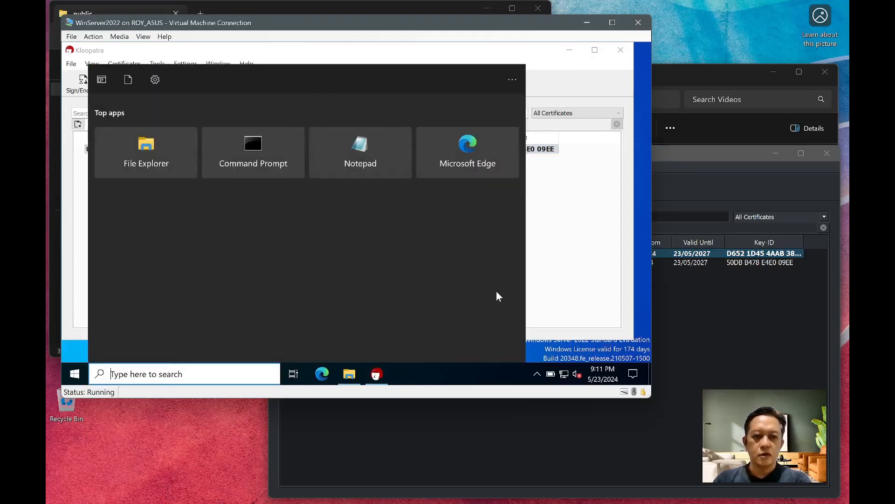
- Import User Dua_0x4AAB3842_public.asc into the VM's Kleopatra
click(578, 247)
click(166, 83)
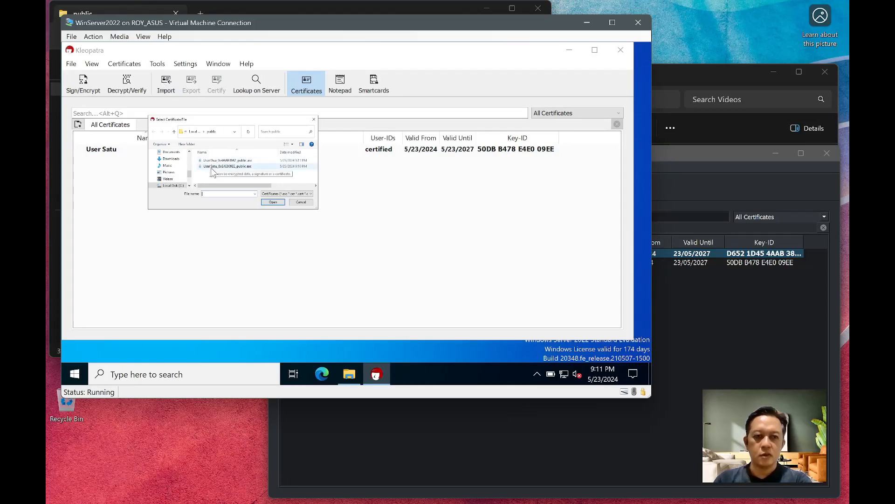
click(213, 160)
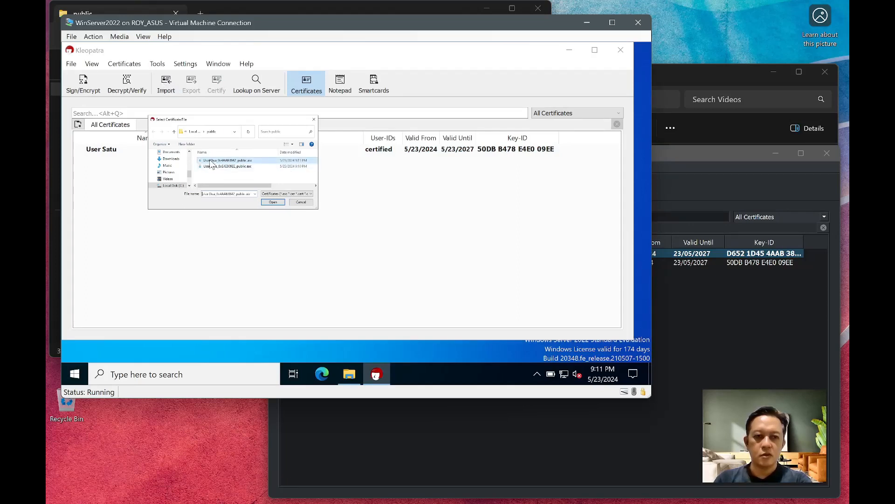
click(273, 203)
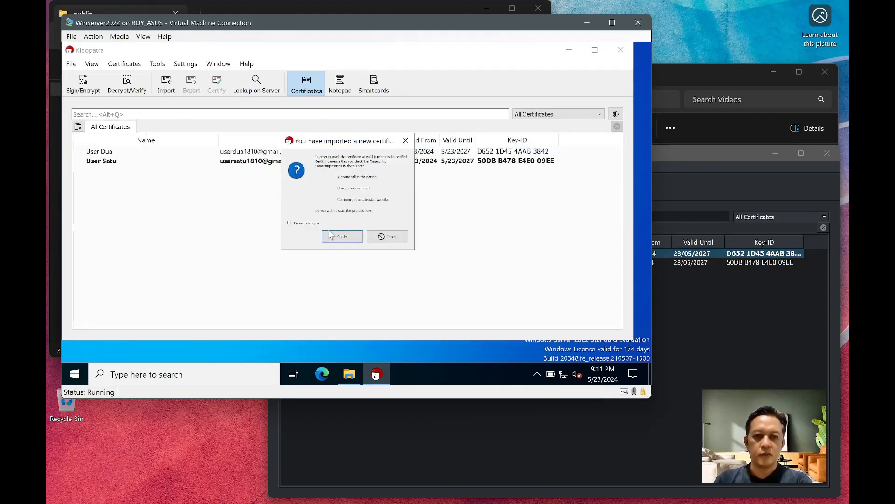
- Certify the imported User Dua certificate with the VM key's passphrase
click(331, 235)
click(460, 320)
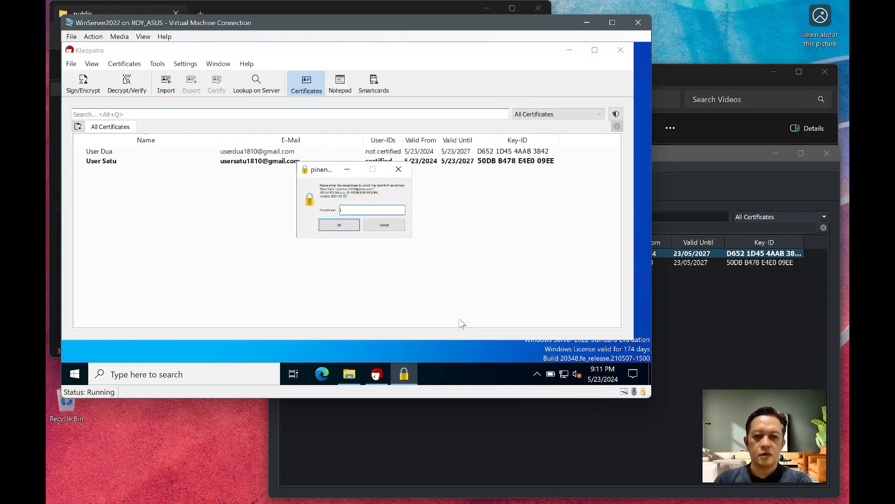
text(a)
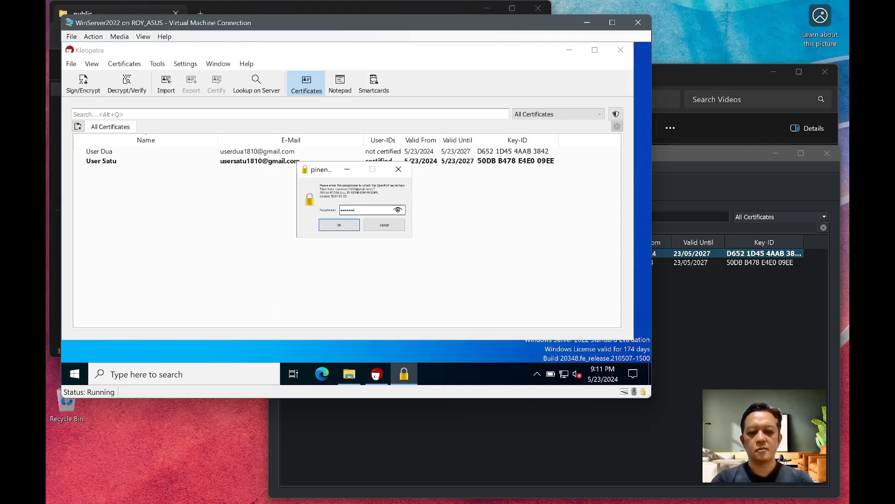
key(Return)
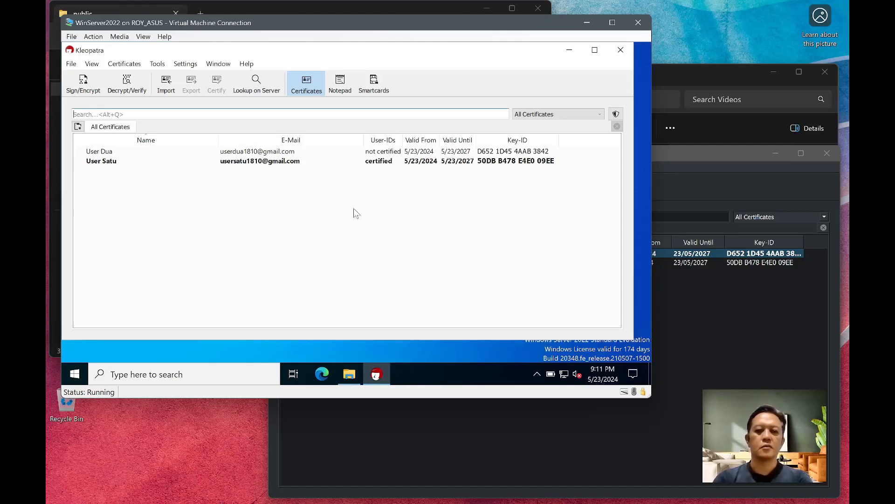
click(356, 210)
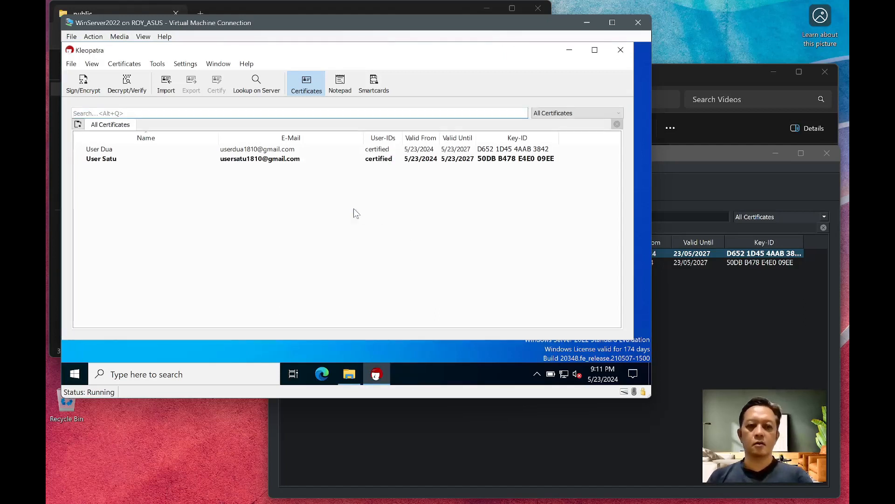
- Open the notepad message 'Hai, apa kabar?' and remove User Dua from its recipients
click(115, 150)
click(123, 179)
click(112, 151)
click(133, 189)
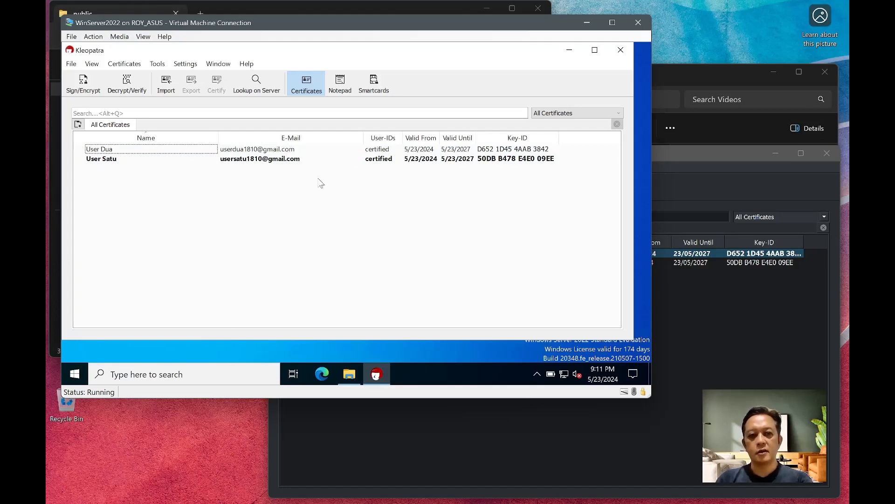
click(341, 84)
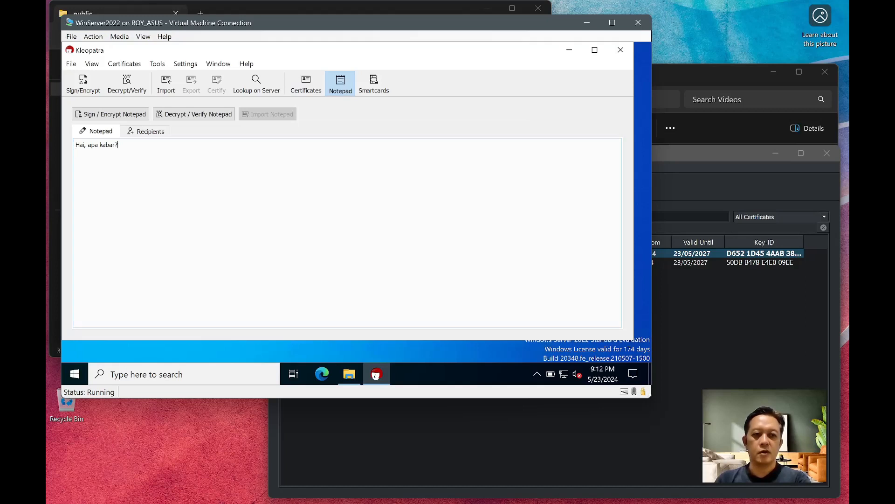
click(156, 136)
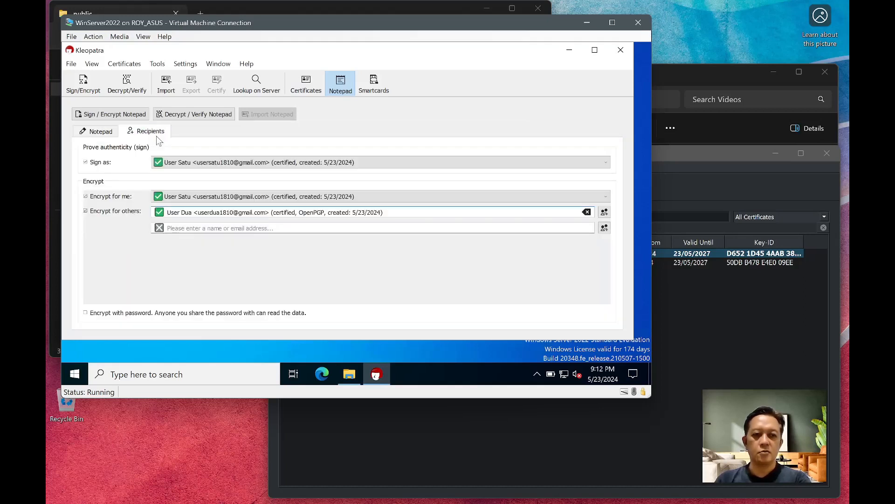
click(586, 212)
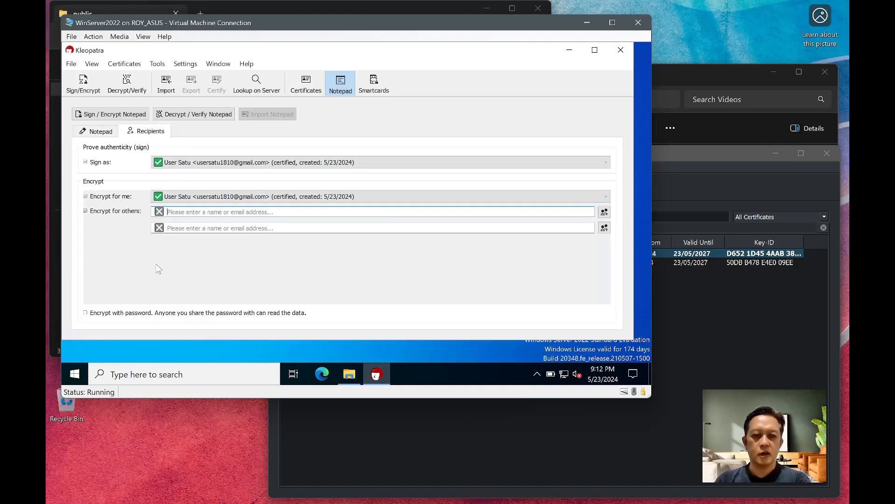
click(100, 131)
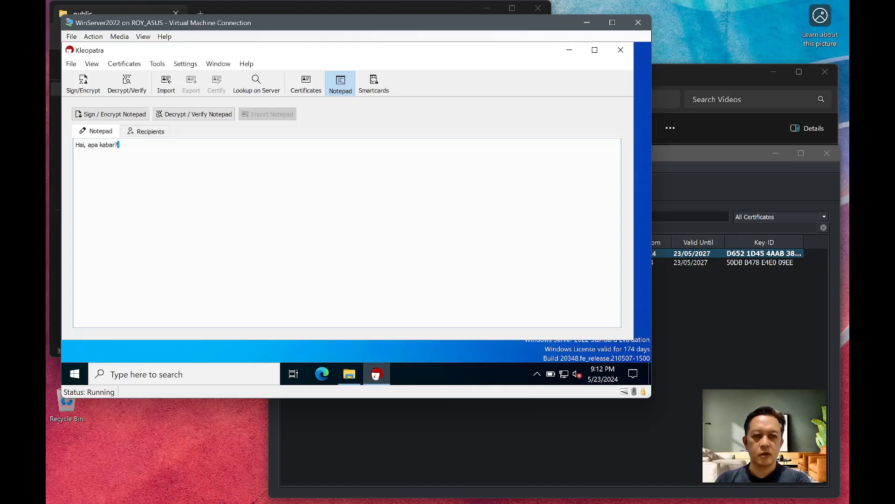
- Add User Dua back as recipient by searching 'Du', then sign and encrypt the message
click(144, 133)
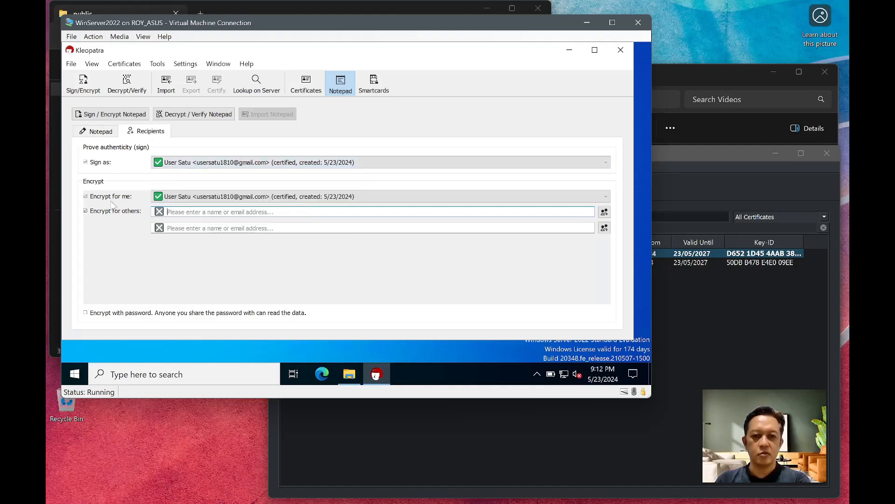
mouse_move(202, 203)
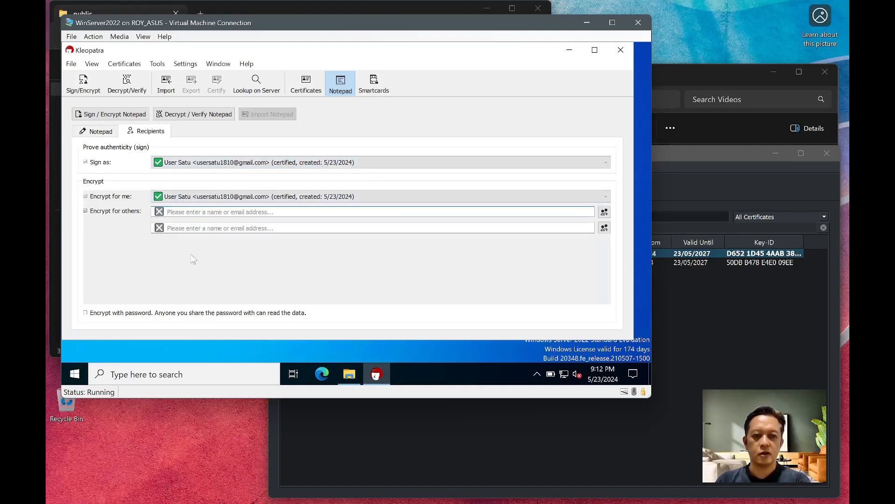
text(Du)
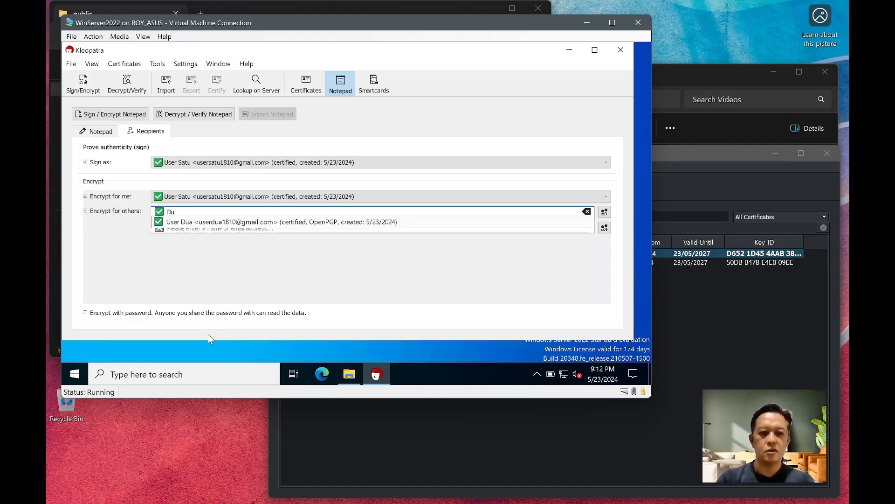
click(183, 220)
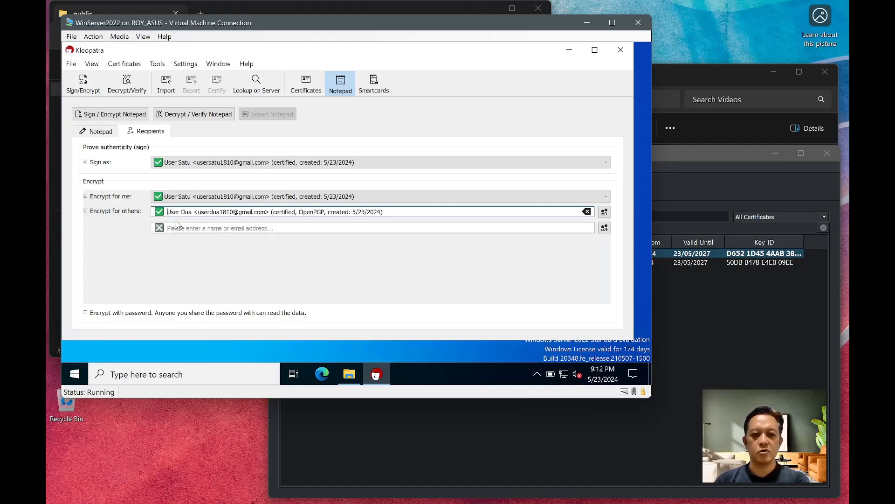
click(96, 132)
click(140, 131)
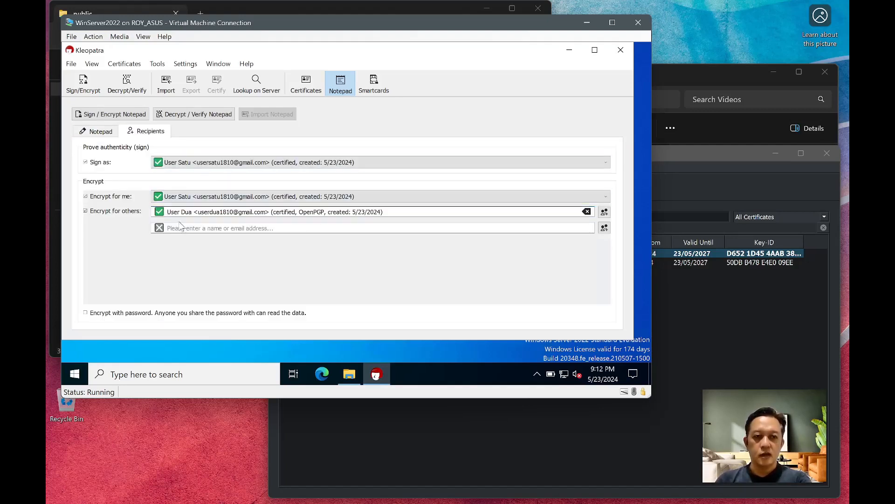
click(93, 133)
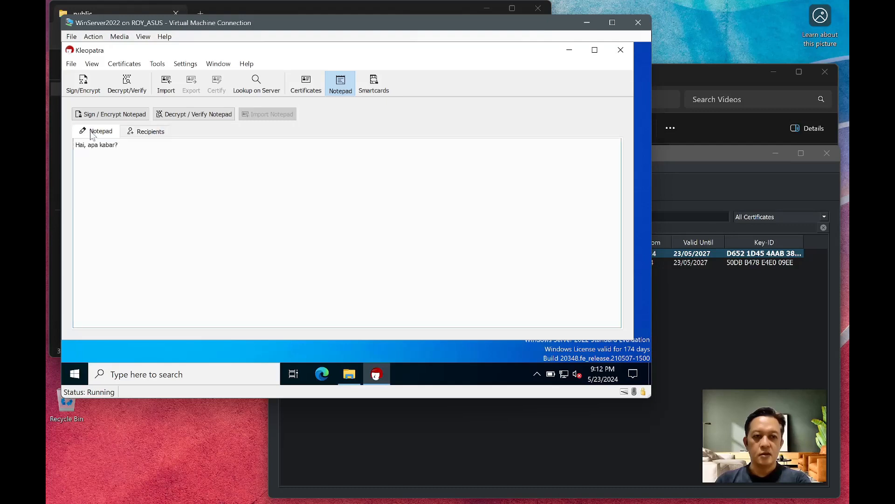
click(123, 114)
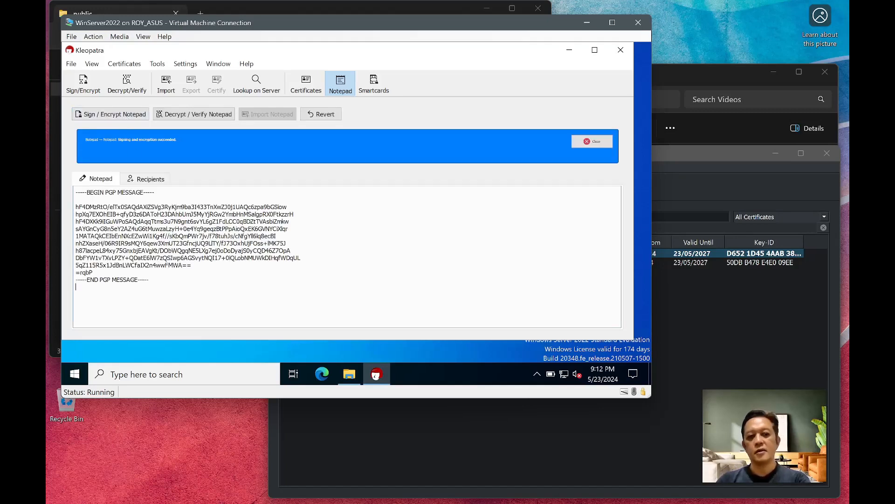
- Select the entire encrypted PGP message block in the notepad
drag(76, 286, 75, 191)
key(ctrl+c)
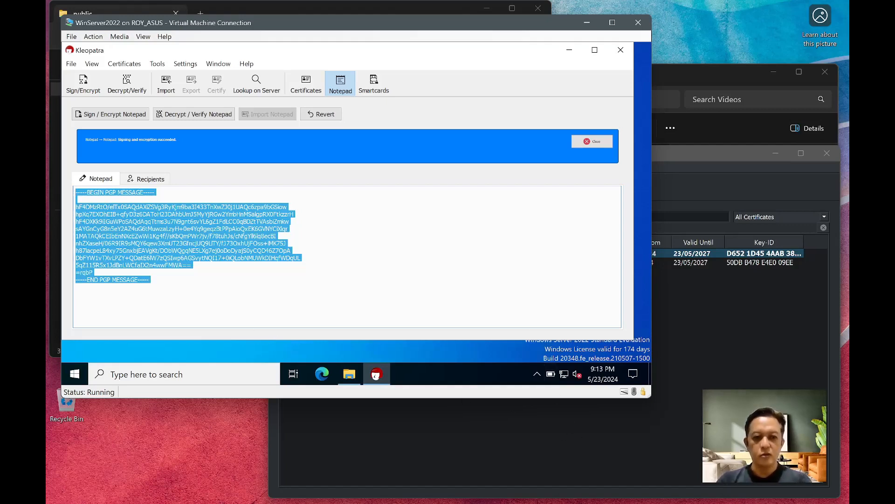
- Create a new text document named pesan.txt in the public folder
click(349, 373)
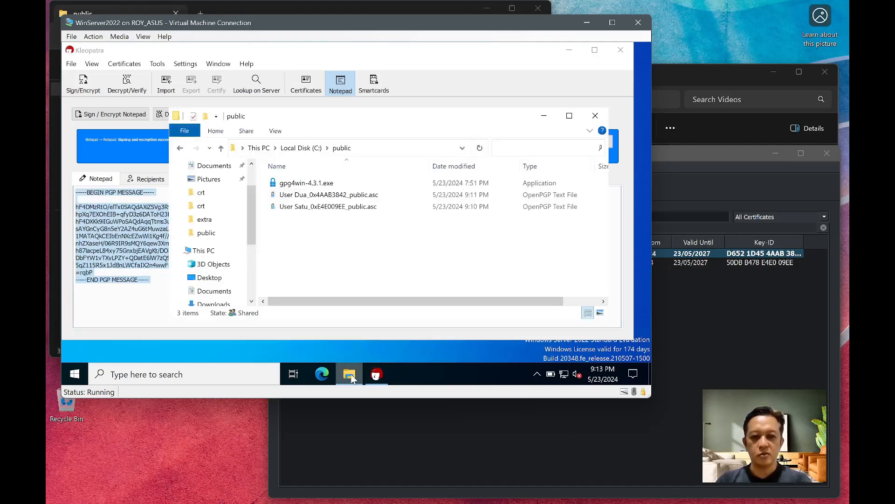
right_click(300, 257)
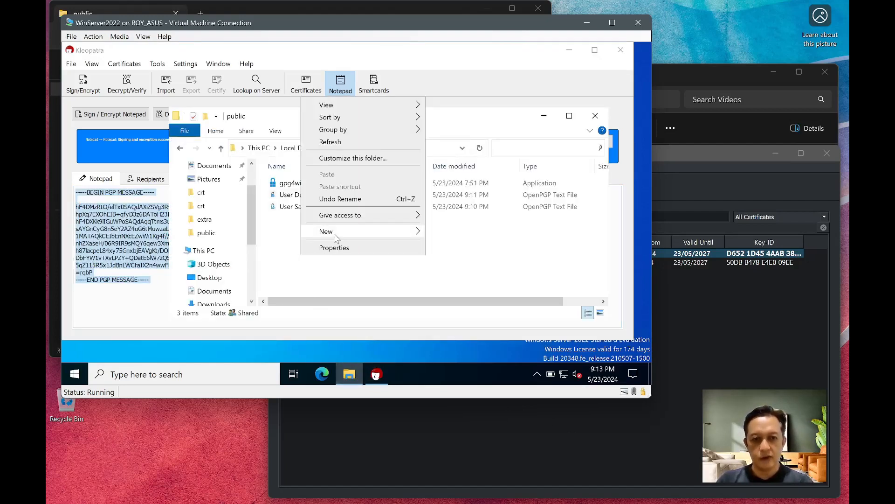
mouse_move(333, 233)
click(466, 285)
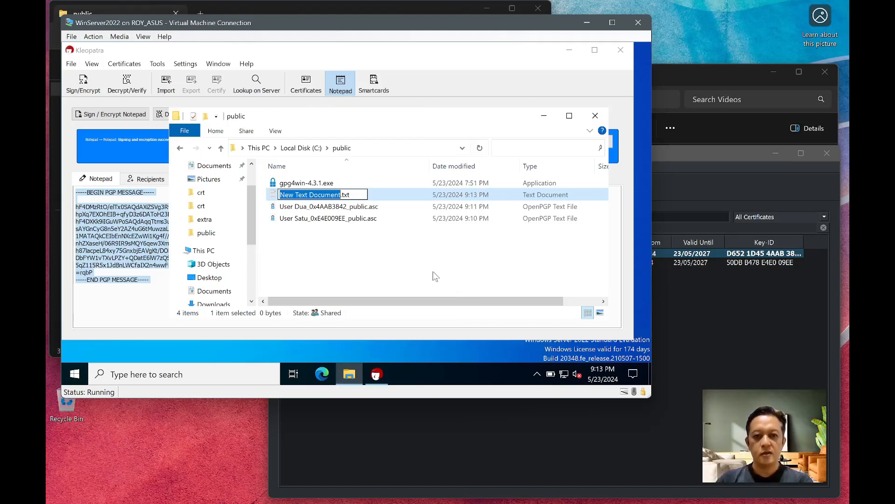
text(pesan)
key(Return)
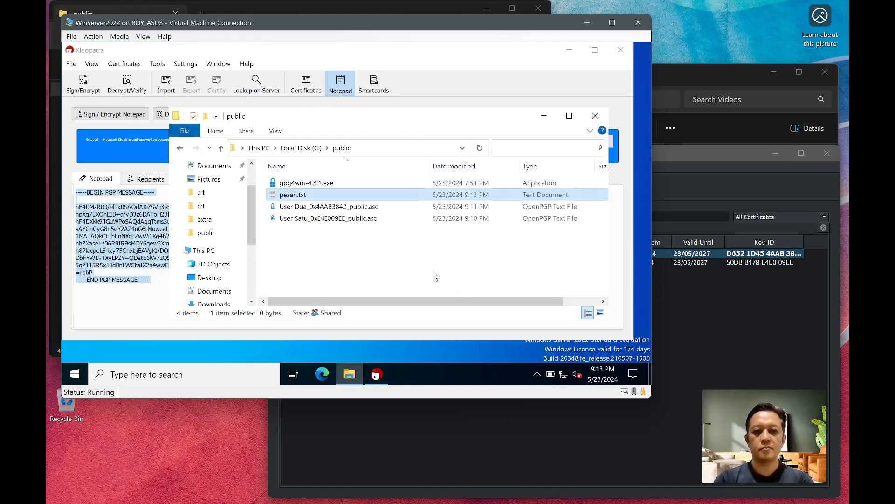
- Paste the PGP message into pesan.txt, save it, and close the editor
key(Return)
key(ctrl+v)
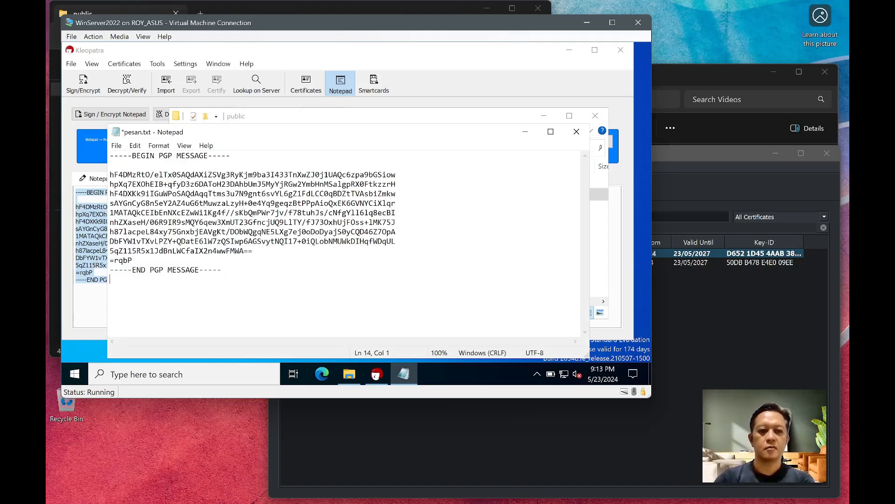
key(ctrl+s)
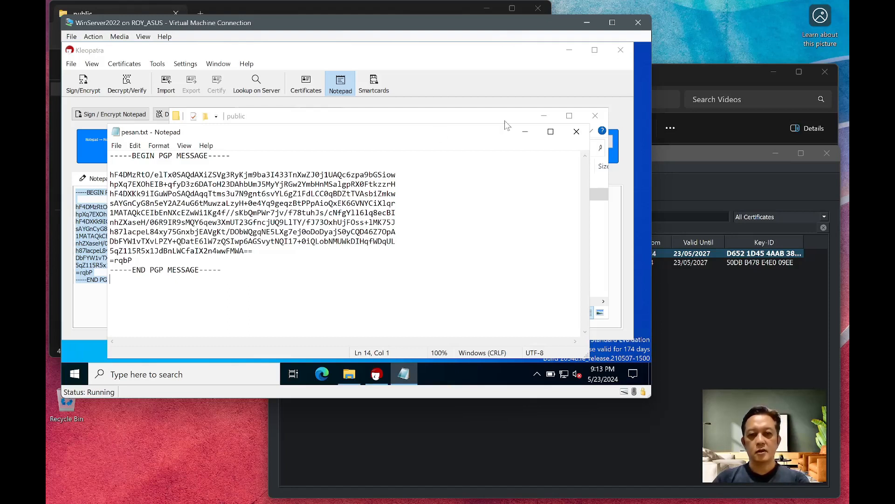
click(576, 132)
click(359, 438)
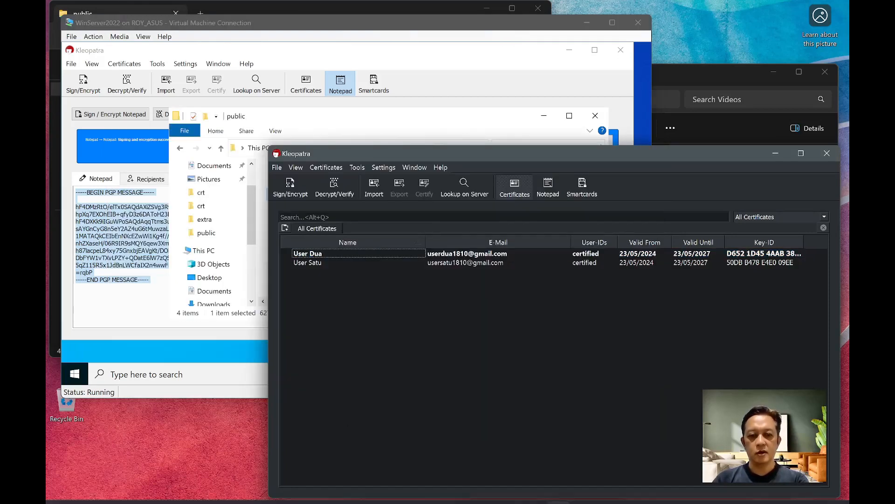
- Open pesan.txt from the host's public folder in Notepad++
click(436, 489)
click(481, 445)
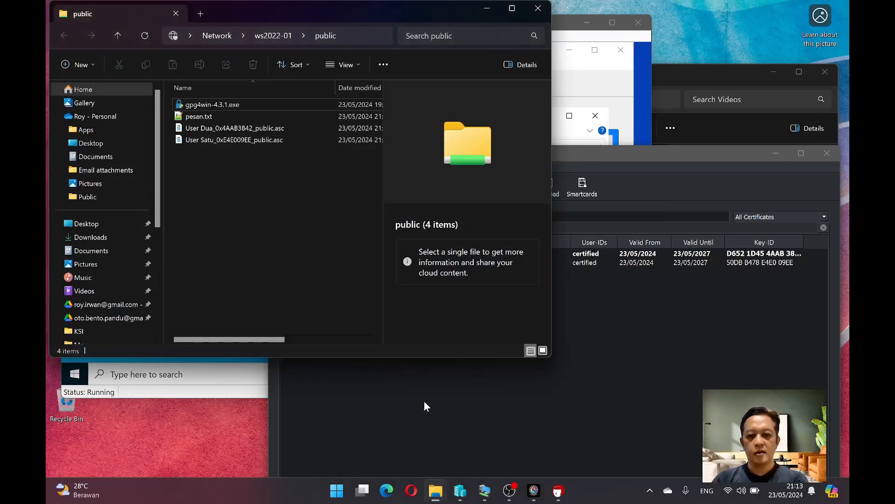
click(202, 119)
double_click(202, 119)
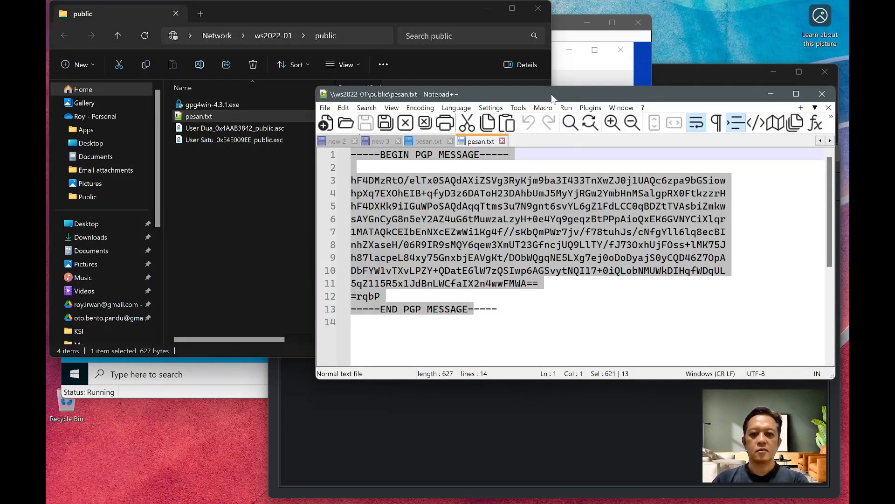
drag(550, 93, 298, 76)
- Select the entire 14-line PGP message in Notepad++
click(247, 291)
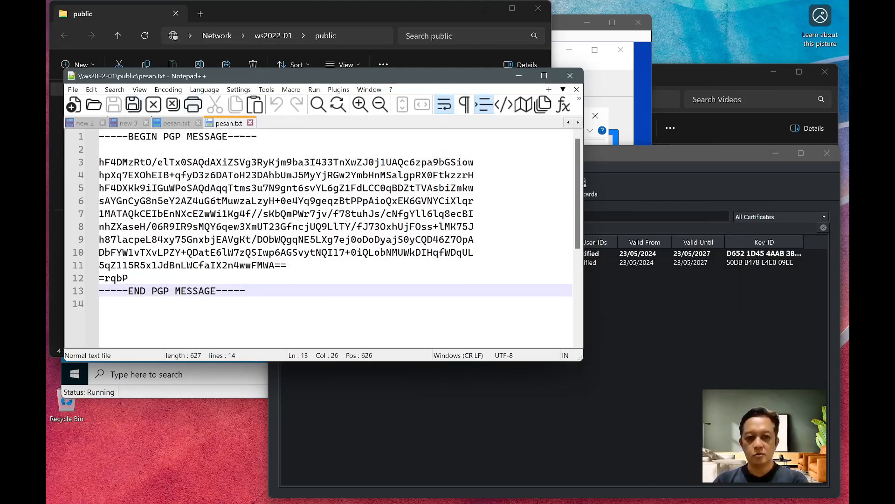
drag(246, 291, 99, 137)
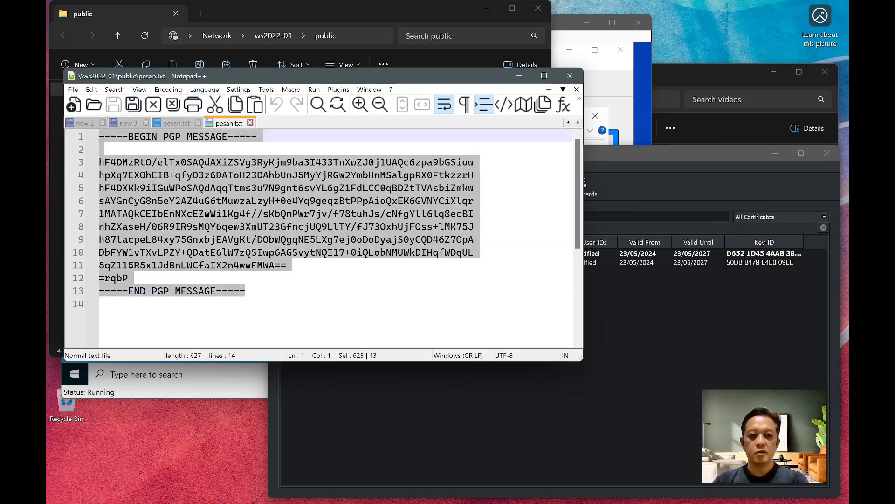
click(475, 432)
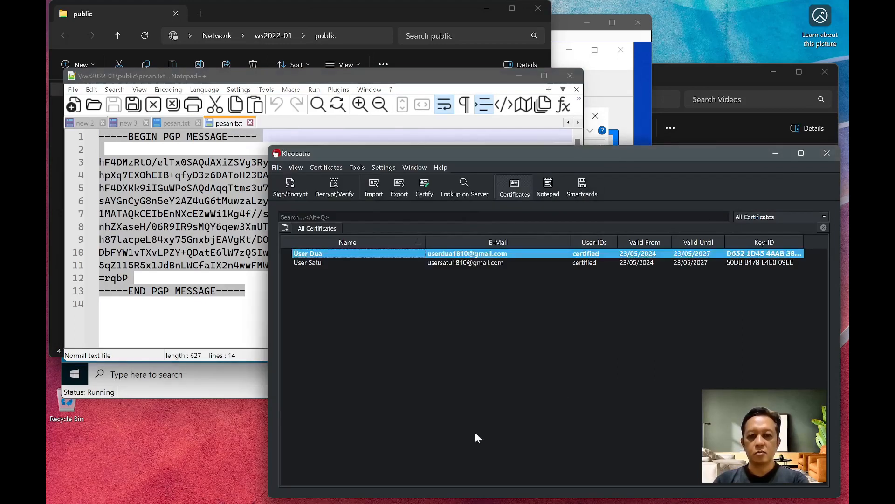
- Paste the PGP message into Kleopatra's notepad and decrypt it to 'Hai, apa kabar?' with a valid, fully trusted signature
click(546, 194)
key(ctrl+v)
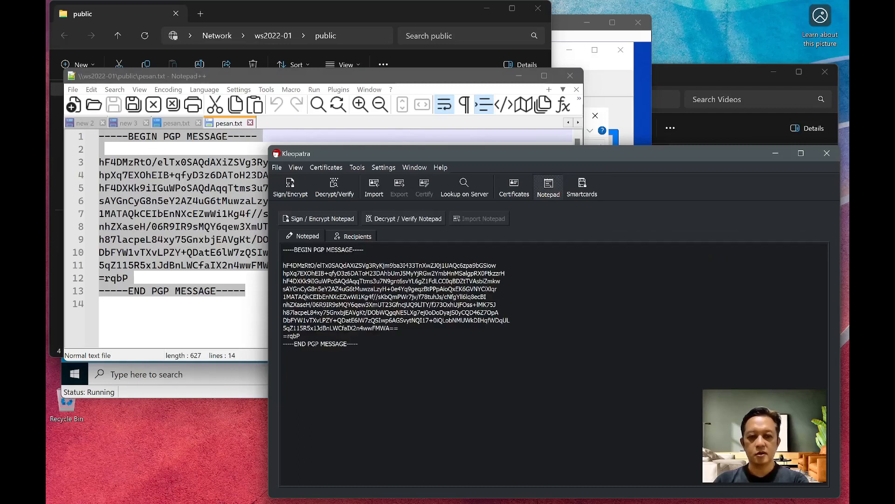
click(383, 219)
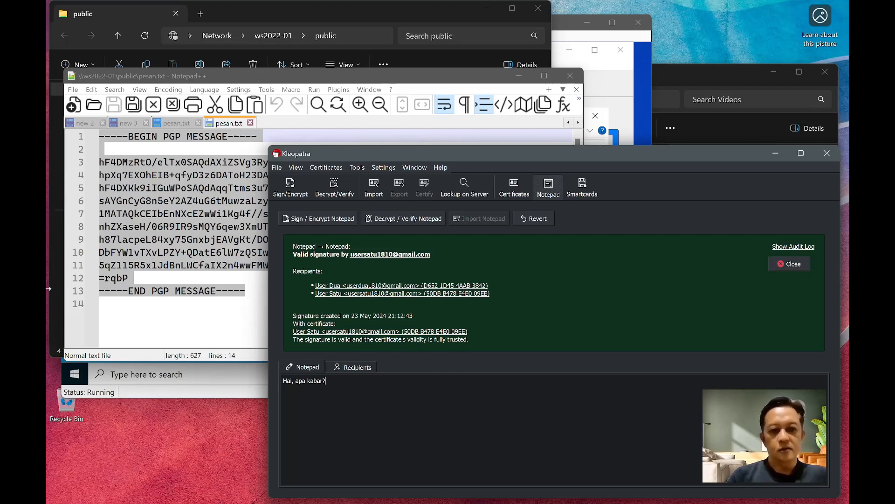
click(173, 316)
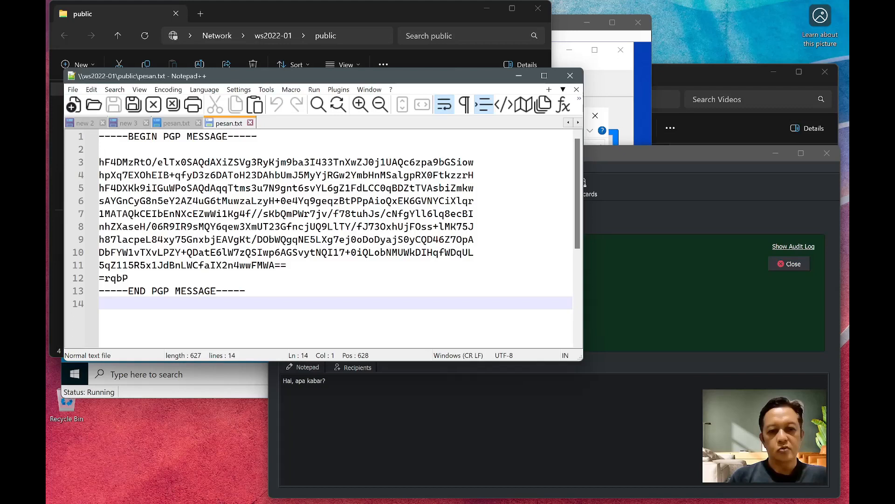
key(alt+Tab)
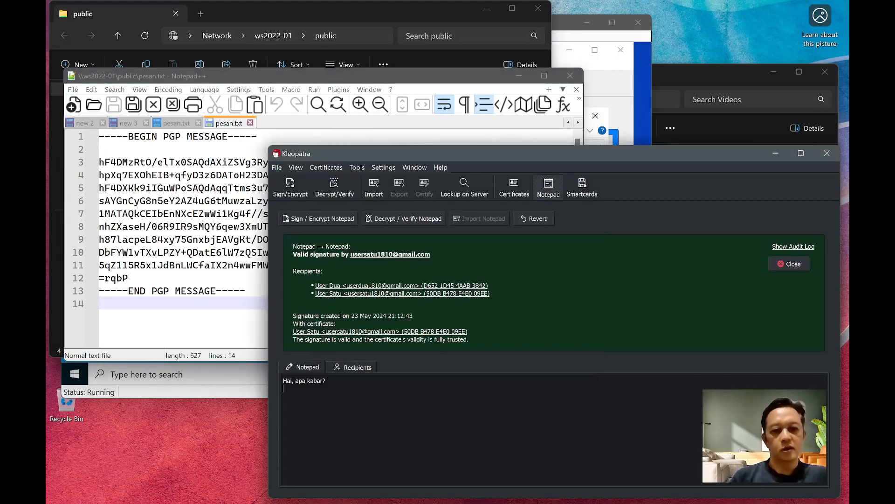